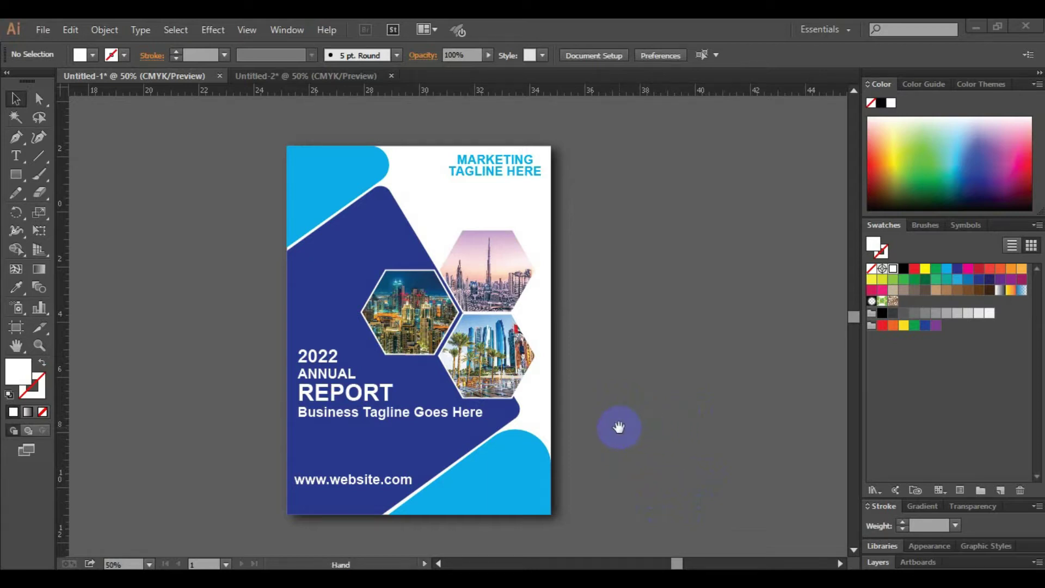
Draw a white rectangle matching the cover, 9.563 × 13.363 in.
{"action": "left_click_drag", "start_coordinate": [654, 422], "coordinate": [688, 412]}
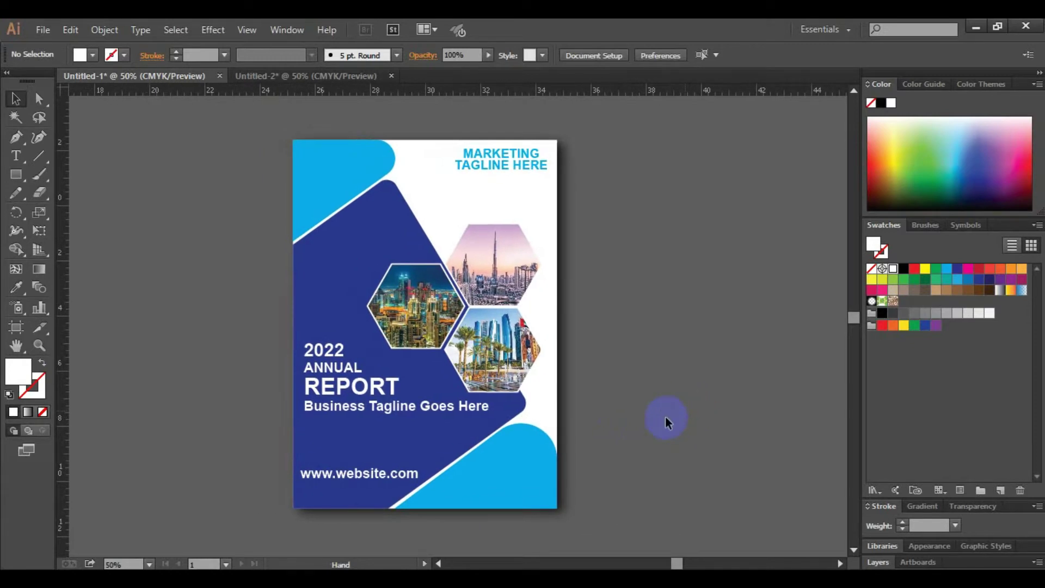
{"action": "left_click_drag", "start_coordinate": [263, 132], "coordinate": [587, 486]}
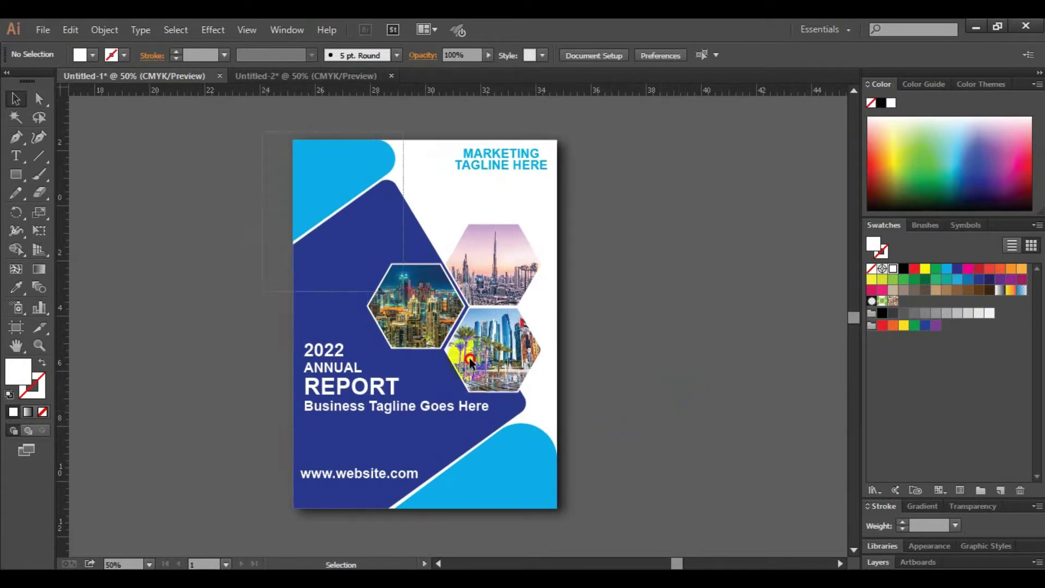
{"action": "left_click", "coordinate": [644, 436]}
{"action": "mouse_move", "coordinate": [644, 419]}
{"action": "left_mouse_down"}
{"action": "mouse_move", "coordinate": [564, 410]}
{"action": "mouse_move", "coordinate": [492, 420]}
{"action": "left_mouse_up"}
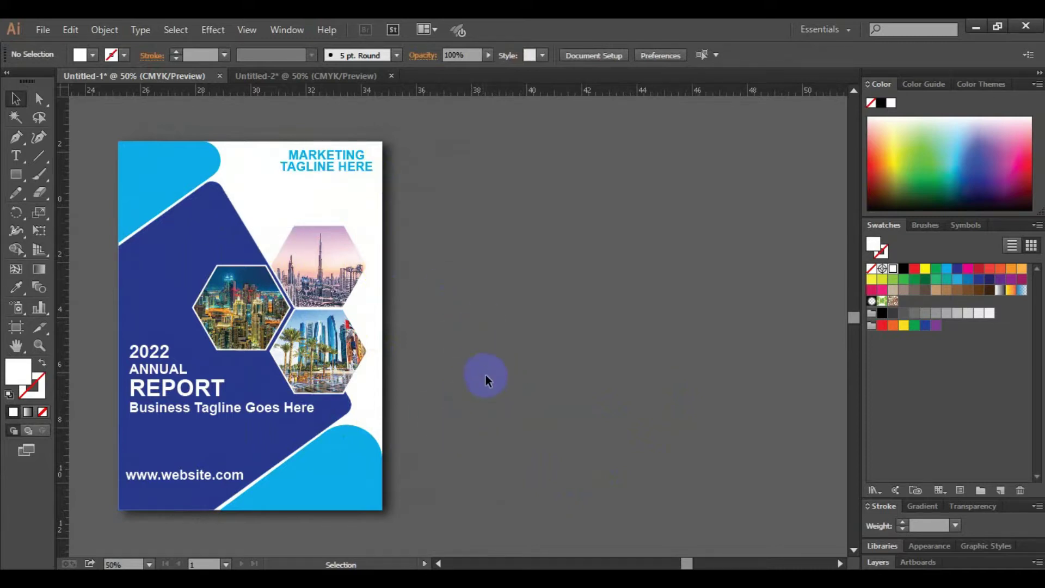
{"action": "left_click", "coordinate": [12, 184]}
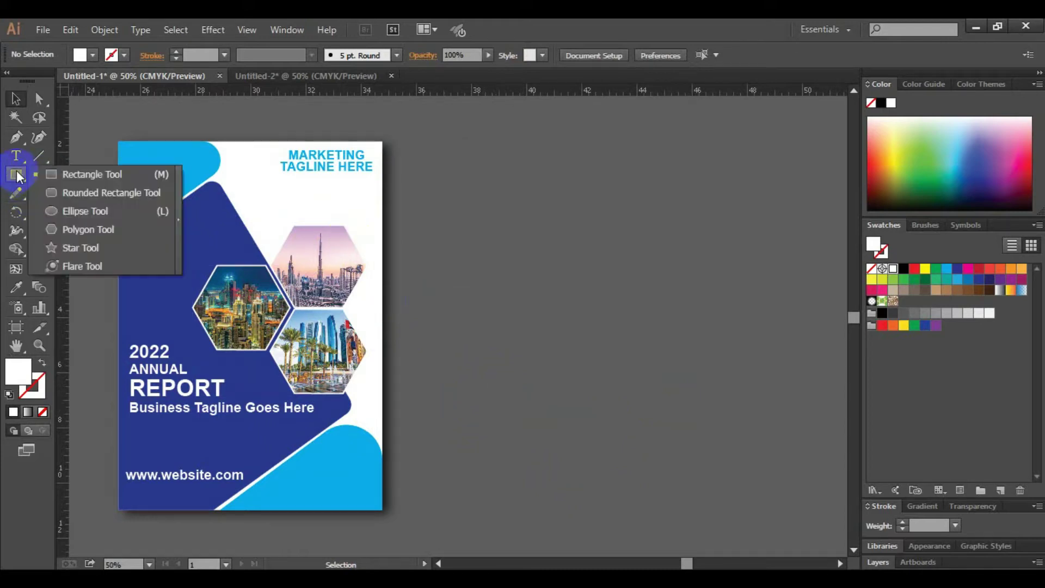
{"action": "left_click", "coordinate": [87, 175]}
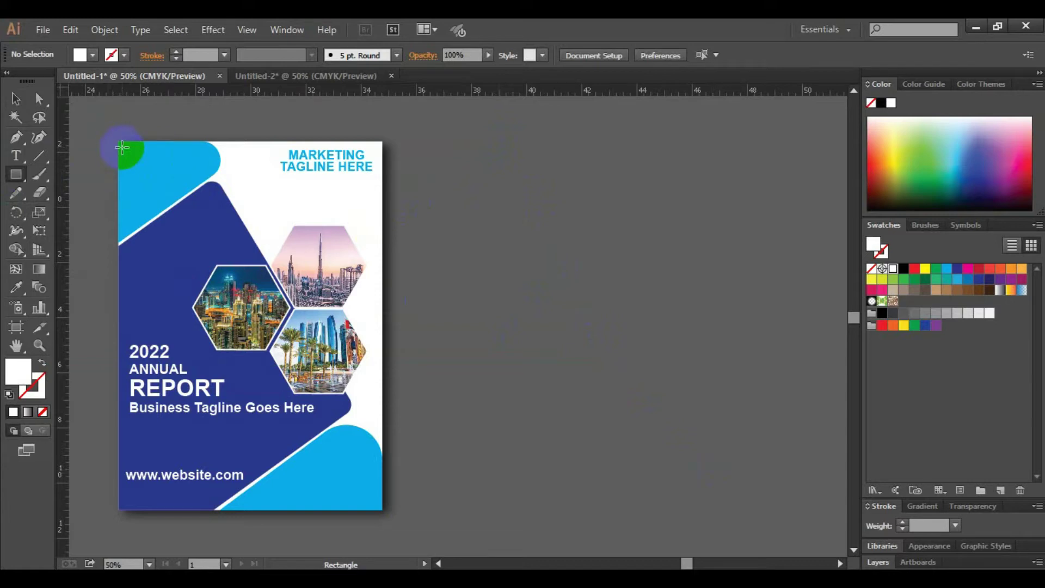
{"action": "left_click_drag", "start_coordinate": [118, 141], "coordinate": [380, 511]}
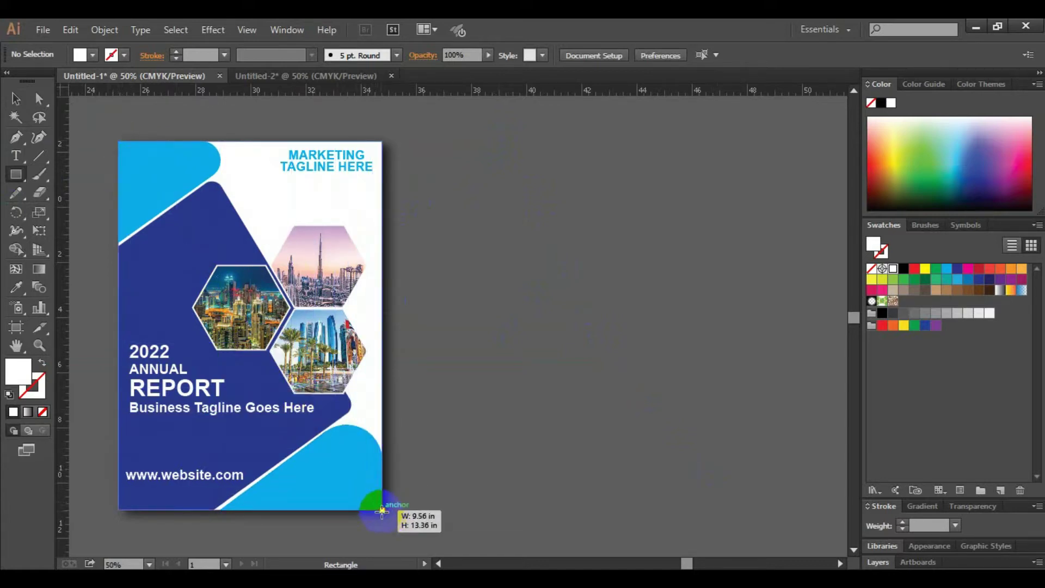
{"action": "left_click_drag", "start_coordinate": [380, 512], "coordinate": [383, 510]}
Move the white rectangle so it sits just right of the reference cover.
{"action": "left_click", "coordinate": [15, 99]}
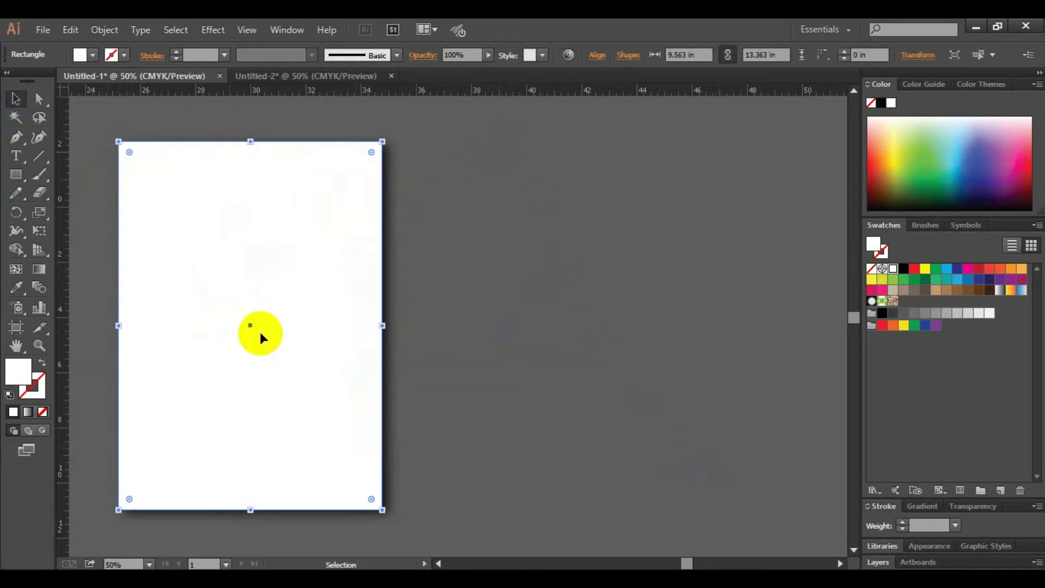
{"action": "mouse_move", "coordinate": [255, 281]}
{"action": "left_mouse_down"}
{"action": "mouse_move", "coordinate": [612, 286]}
{"action": "mouse_move", "coordinate": [662, 325]}
{"action": "left_mouse_up"}
{"action": "left_click", "coordinate": [791, 301]}
{"action": "left_click", "coordinate": [681, 280]}
{"action": "left_click", "coordinate": [802, 299]}
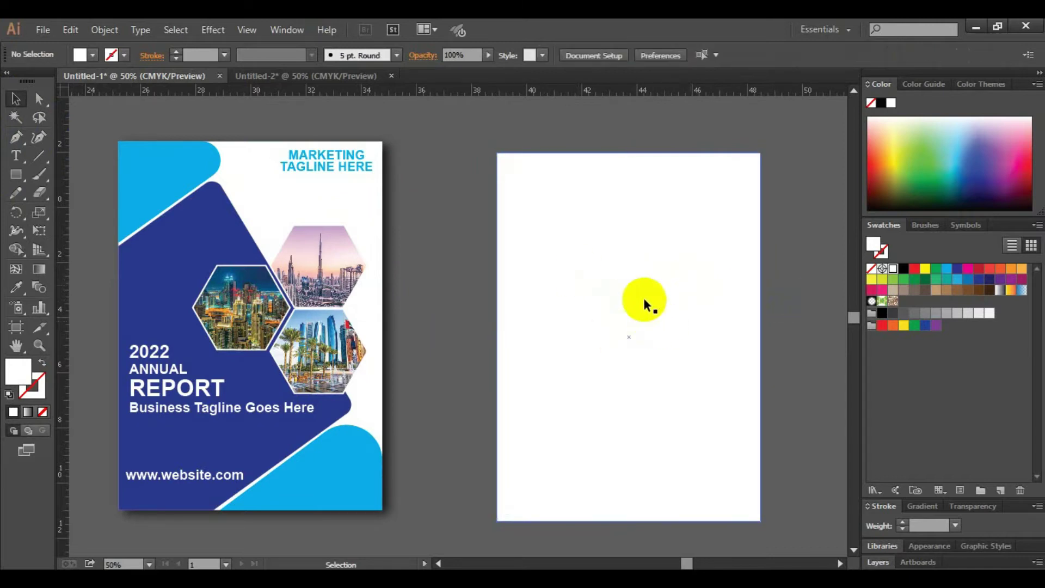
{"action": "left_click", "coordinate": [624, 281]}
{"action": "left_click_drag", "start_coordinate": [646, 294], "coordinate": [646, 286]}
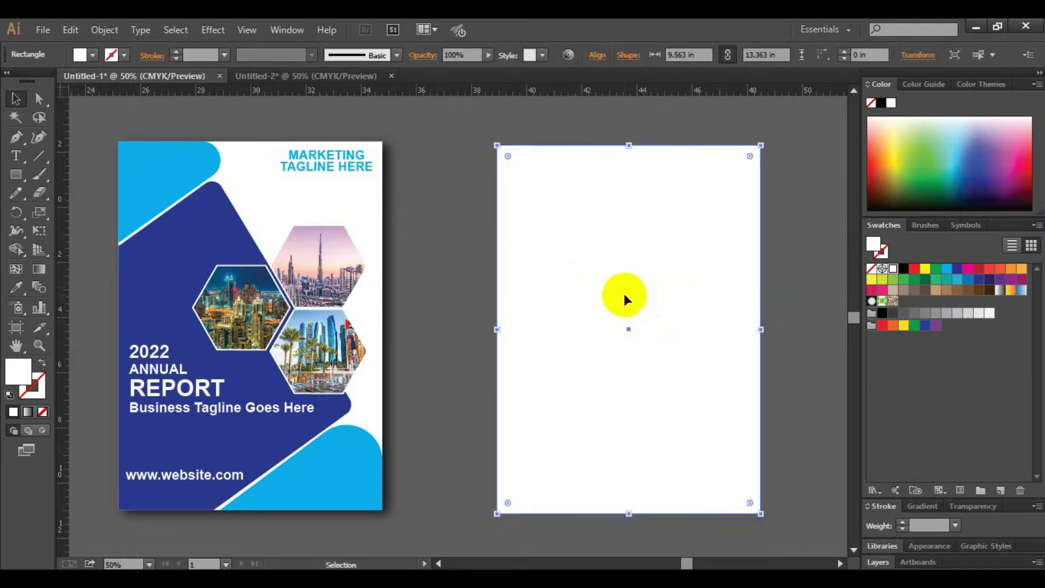
{"action": "left_click", "coordinate": [437, 333]}
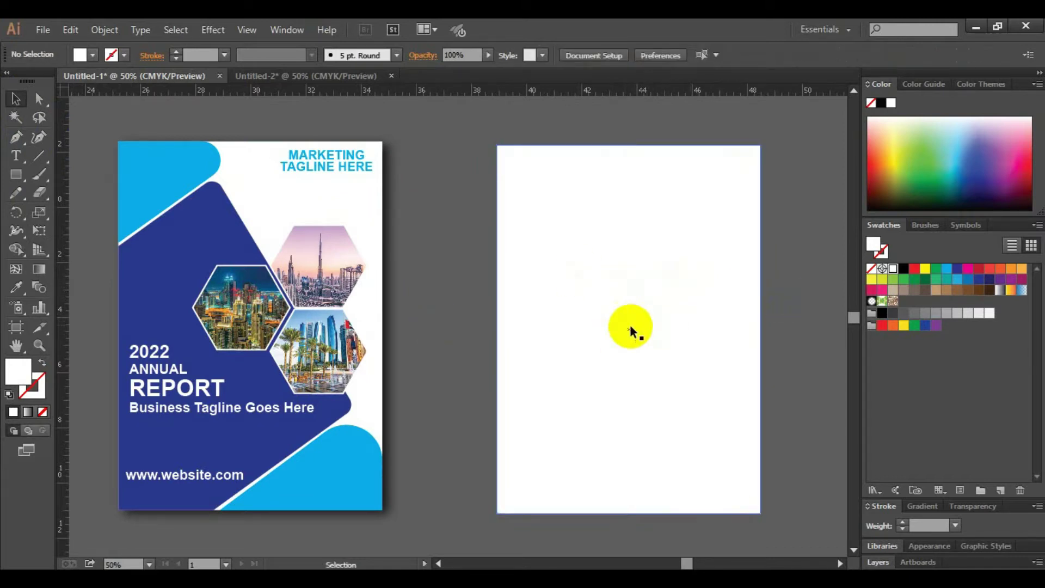
{"action": "left_click", "coordinate": [671, 317]}
{"action": "mouse_move", "coordinate": [656, 362]}
{"action": "left_mouse_down"}
{"action": "mouse_move", "coordinate": [674, 354]}
{"action": "mouse_move", "coordinate": [677, 368]}
{"action": "mouse_move", "coordinate": [664, 368]}
{"action": "left_mouse_up"}
{"action": "left_click", "coordinate": [813, 366]}
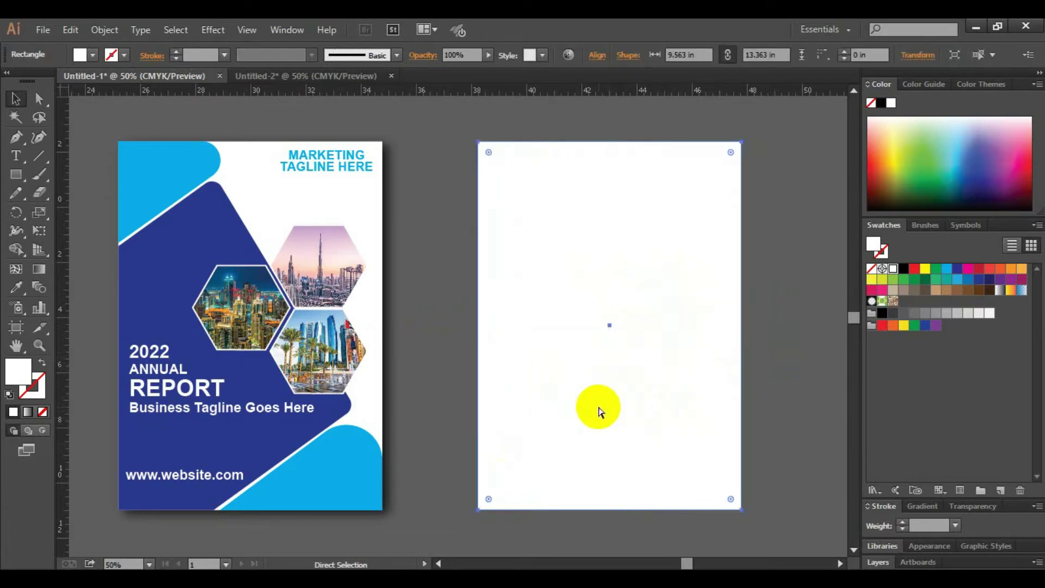
{"action": "key", "text": "ctrl+shift+a"}
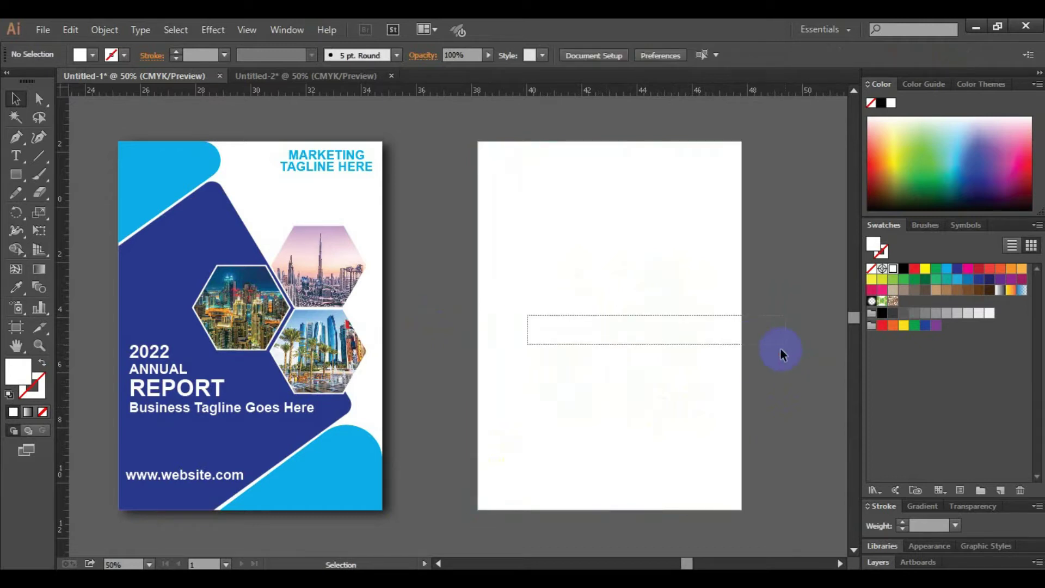
{"action": "scroll", "coordinate": [706, 371], "scroll_direction": "up", "scroll_amount": 1}
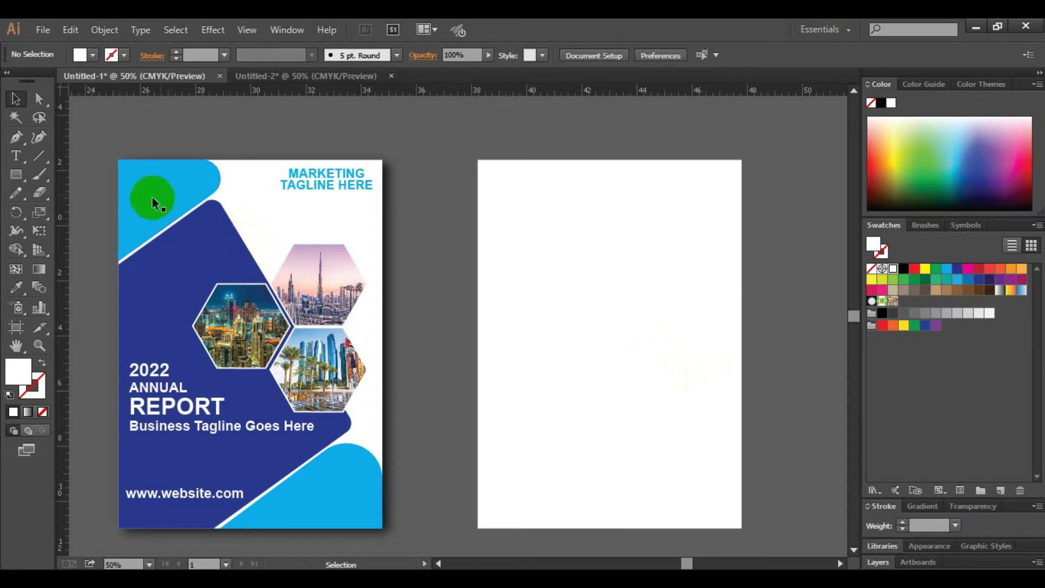
Draw a light-blue triangle path across the new page's top-left corner.
{"action": "left_click", "coordinate": [167, 190]}
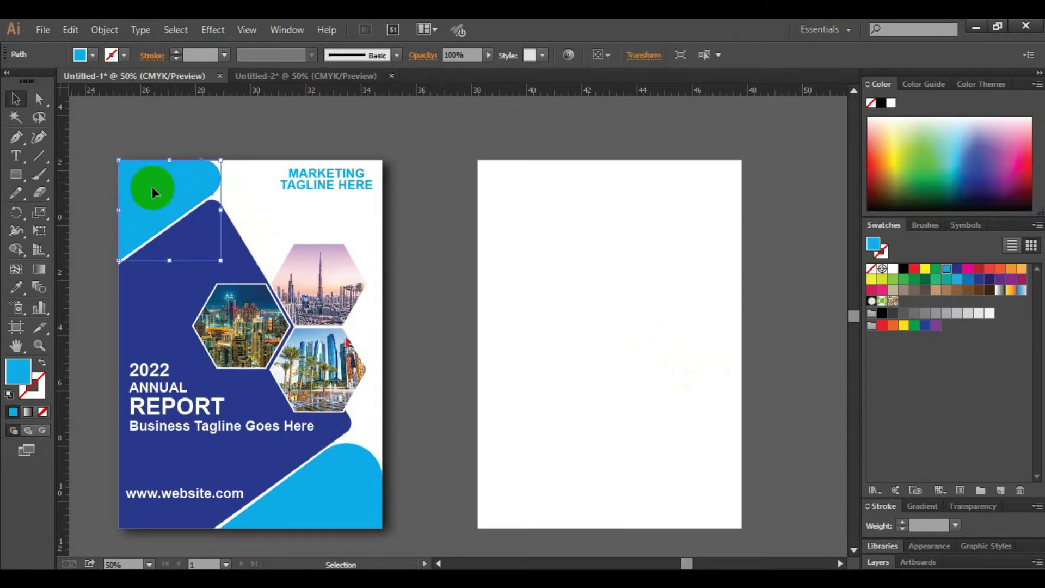
{"action": "left_click", "coordinate": [330, 501]}
{"action": "left_click", "coordinate": [90, 221]}
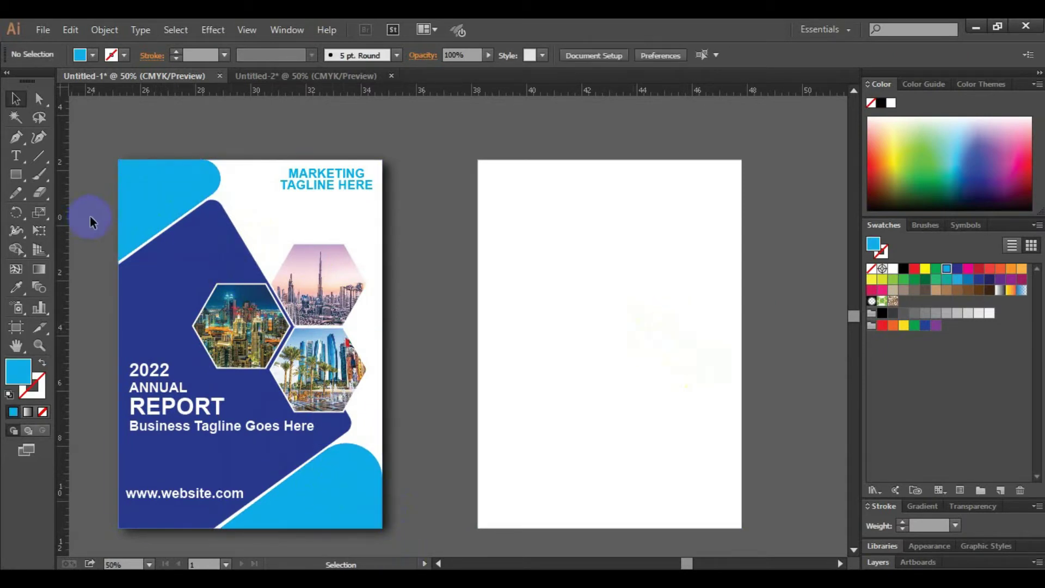
{"action": "left_click", "coordinate": [15, 139]}
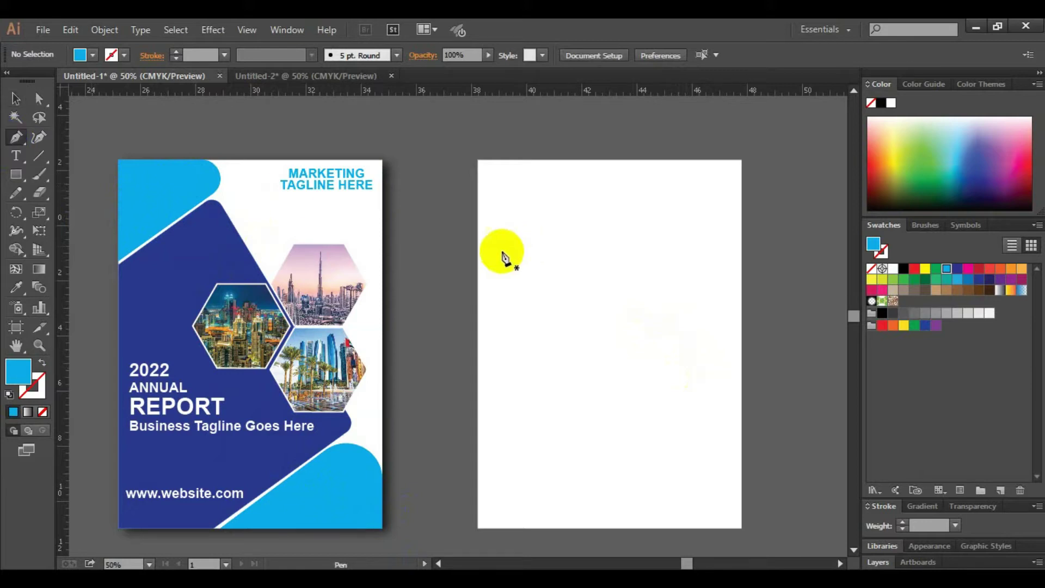
{"action": "left_click", "coordinate": [479, 271]}
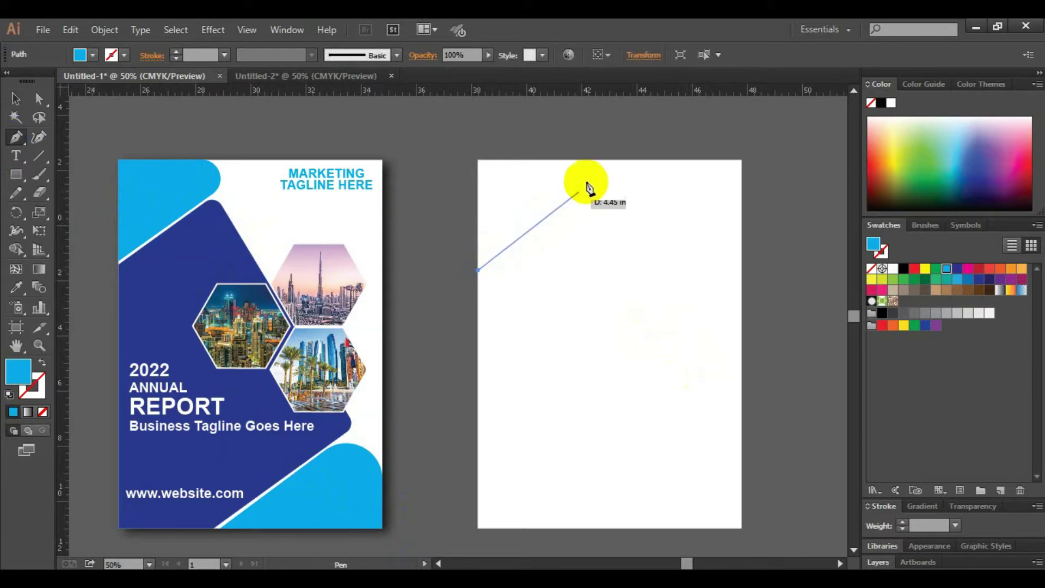
{"action": "left_click", "coordinate": [611, 161]}
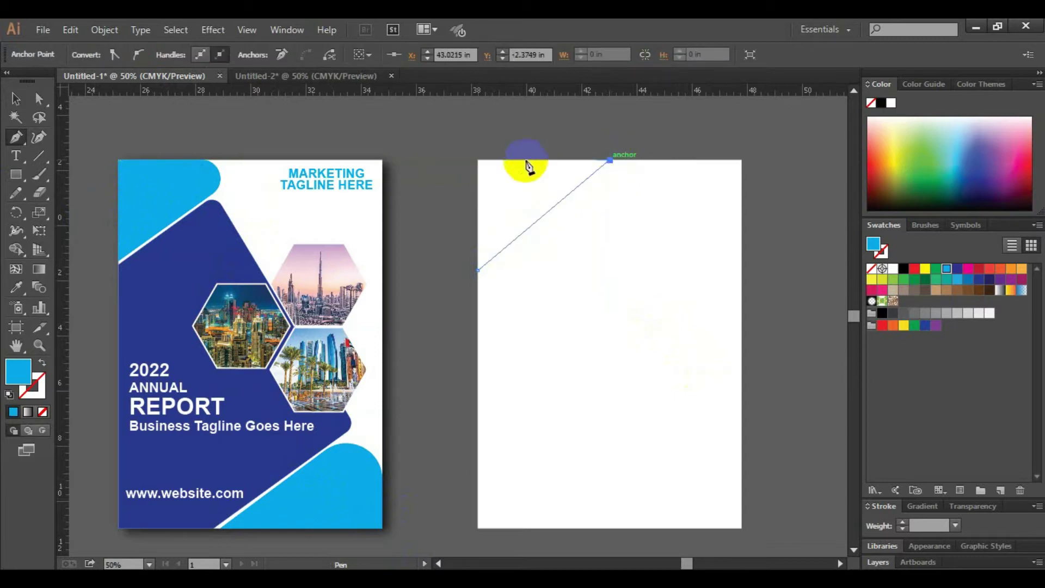
{"action": "left_click", "coordinate": [478, 161]}
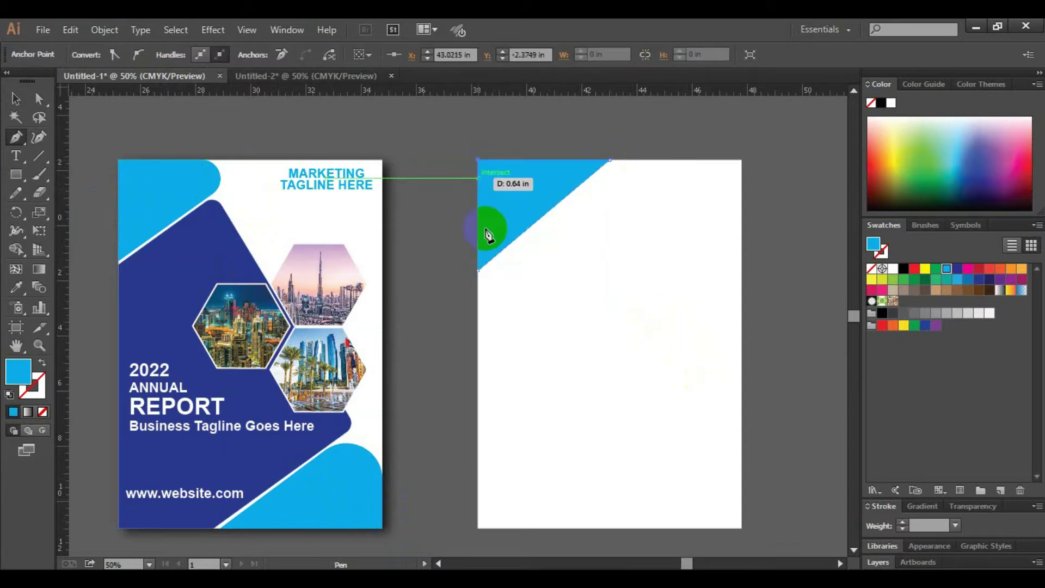
{"action": "left_click", "coordinate": [479, 271]}
{"action": "key", "text": "v"}
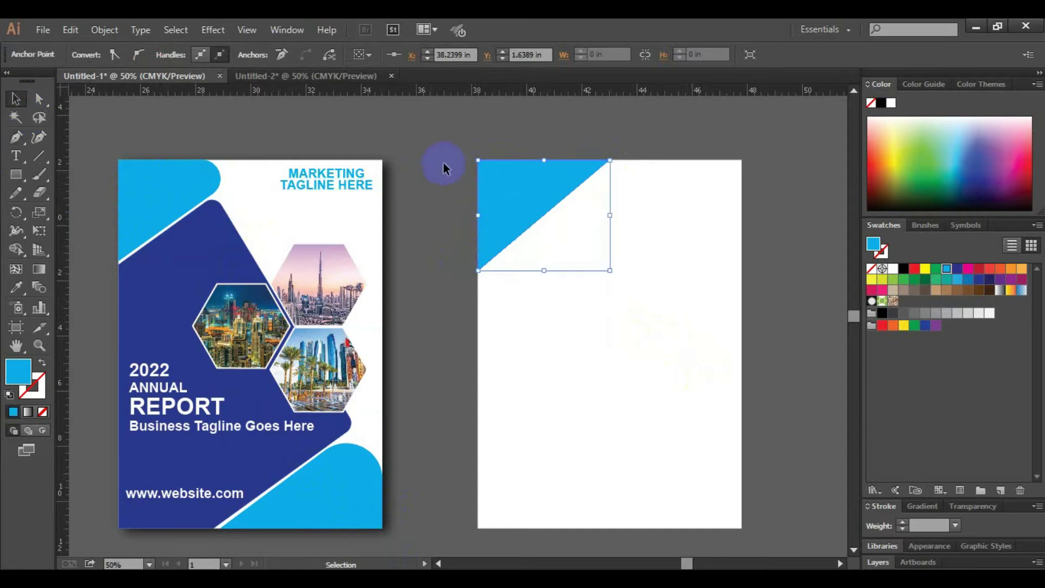
Round the blue triangle's top-right tip to about 0.7 in.
{"action": "left_click", "coordinate": [626, 186]}
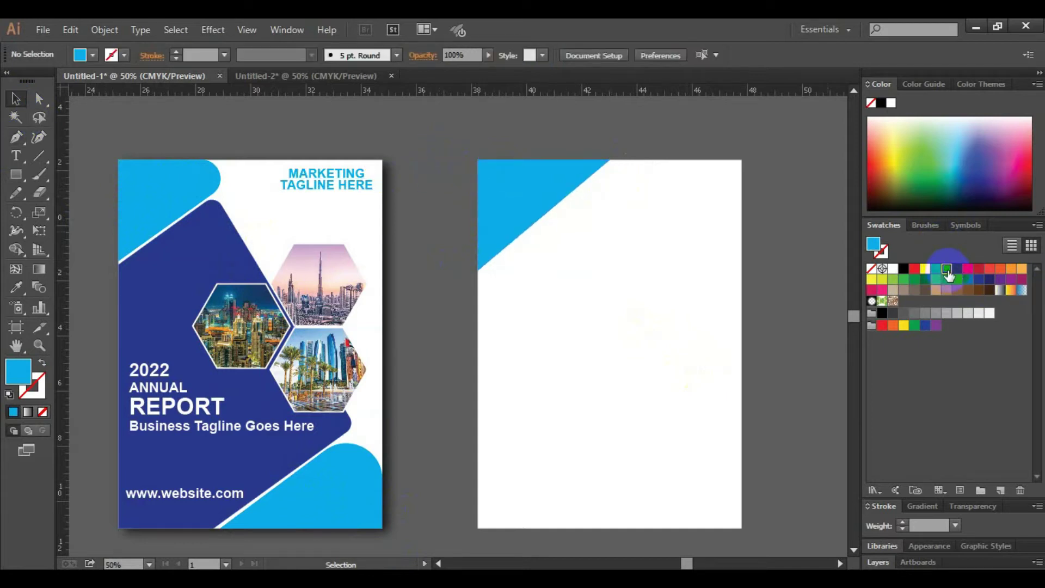
{"action": "left_click", "coordinate": [531, 192]}
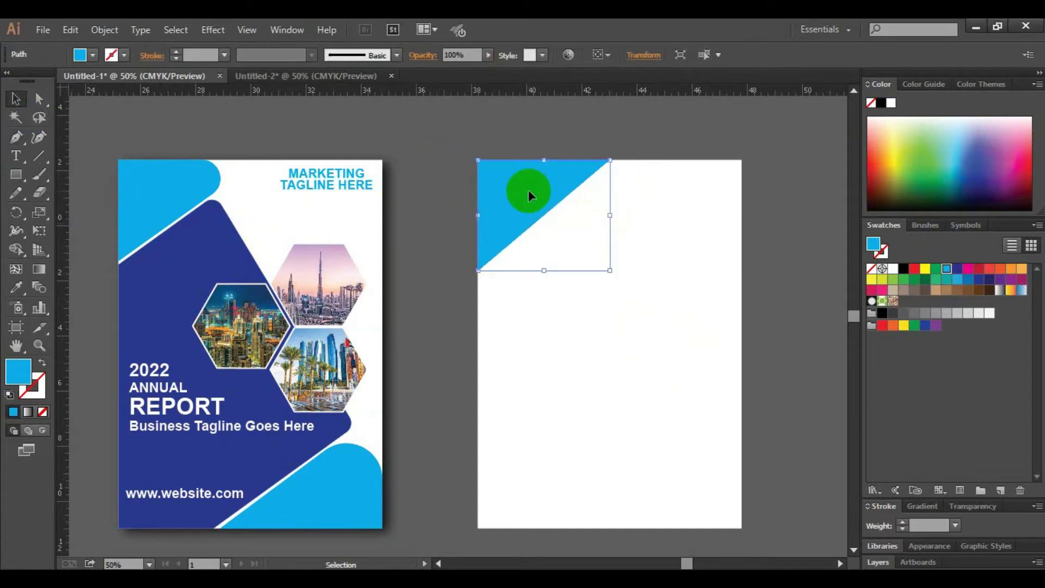
{"action": "left_click", "coordinate": [757, 269]}
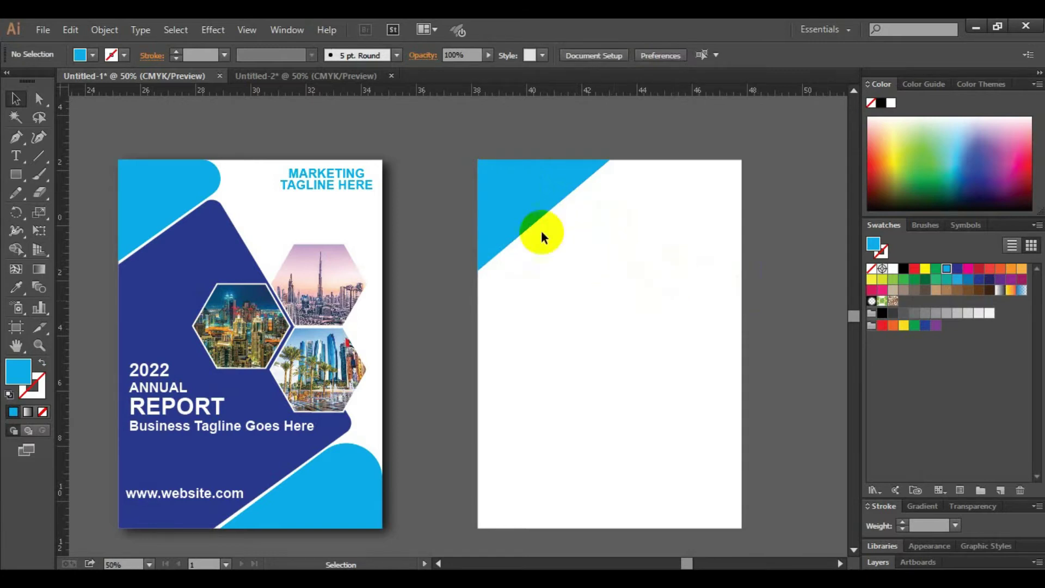
{"action": "left_click", "coordinate": [524, 201]}
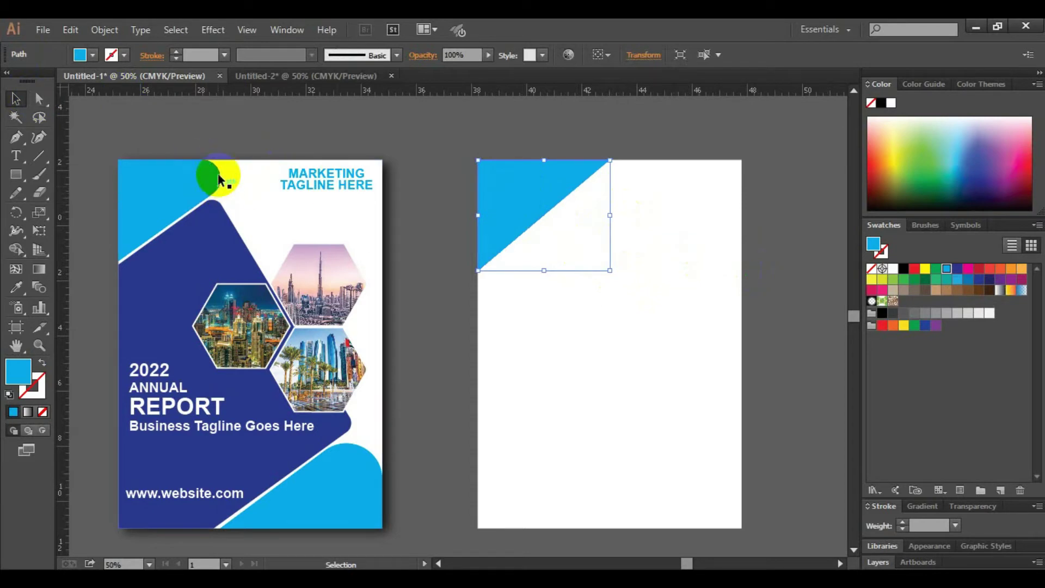
{"action": "left_click", "coordinate": [38, 98]}
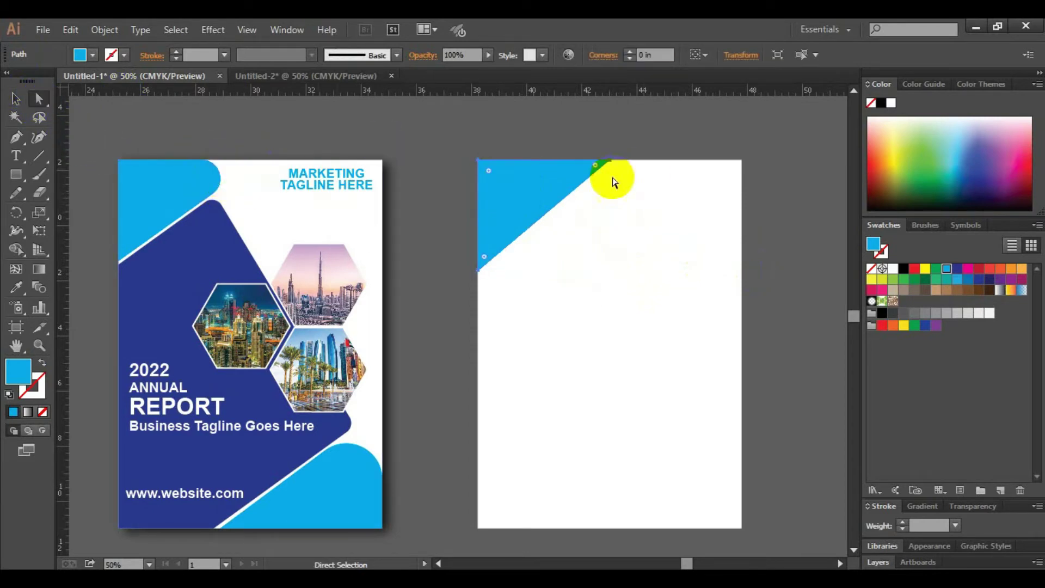
{"action": "left_click_drag", "start_coordinate": [597, 139], "coordinate": [622, 184]}
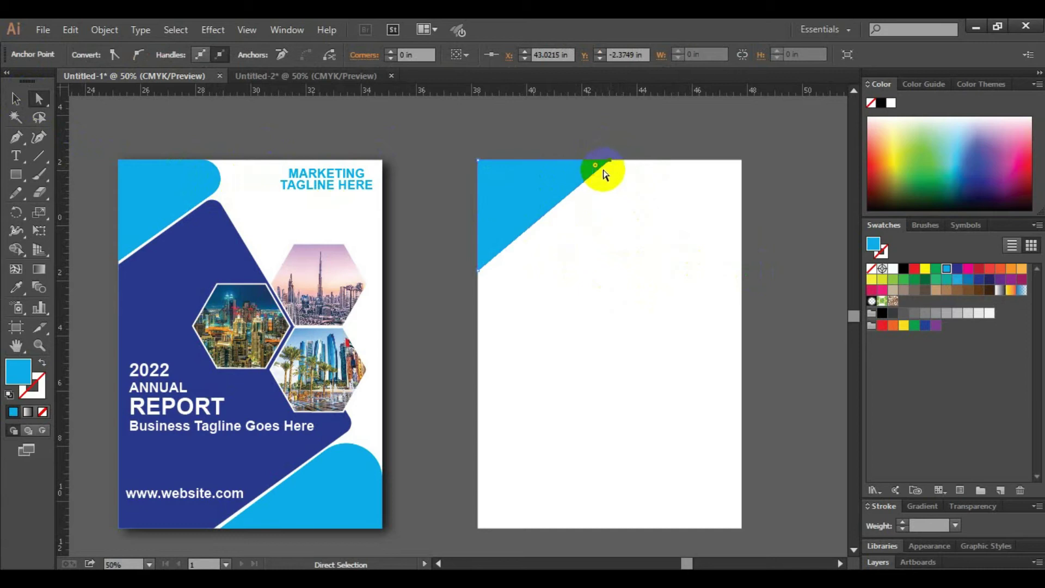
{"action": "left_click_drag", "start_coordinate": [596, 169], "coordinate": [560, 184]}
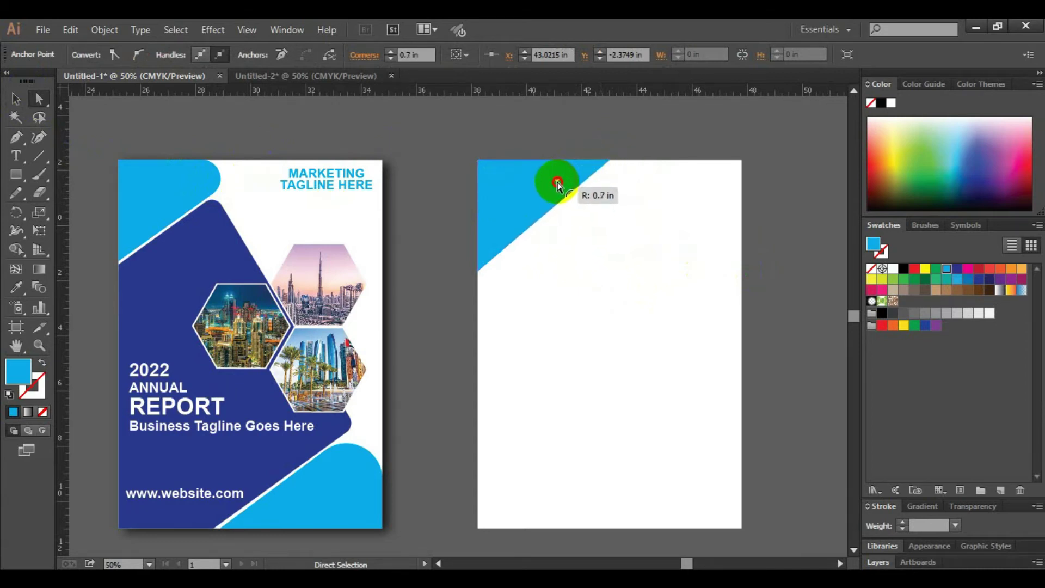
{"action": "left_click_drag", "start_coordinate": [561, 184], "coordinate": [553, 176]}
{"action": "left_click", "coordinate": [590, 164]}
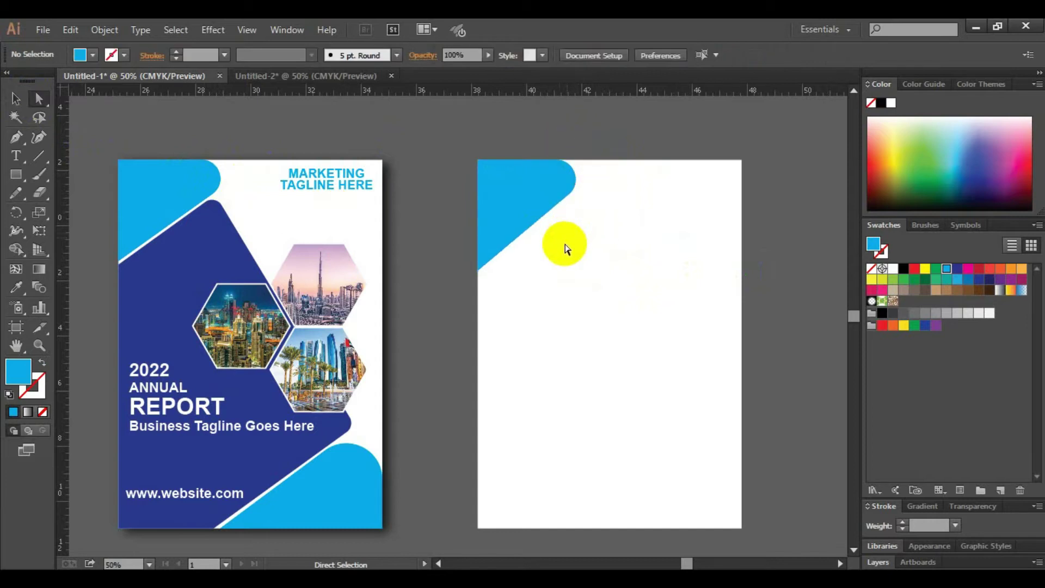
{"action": "left_click", "coordinate": [16, 98]}
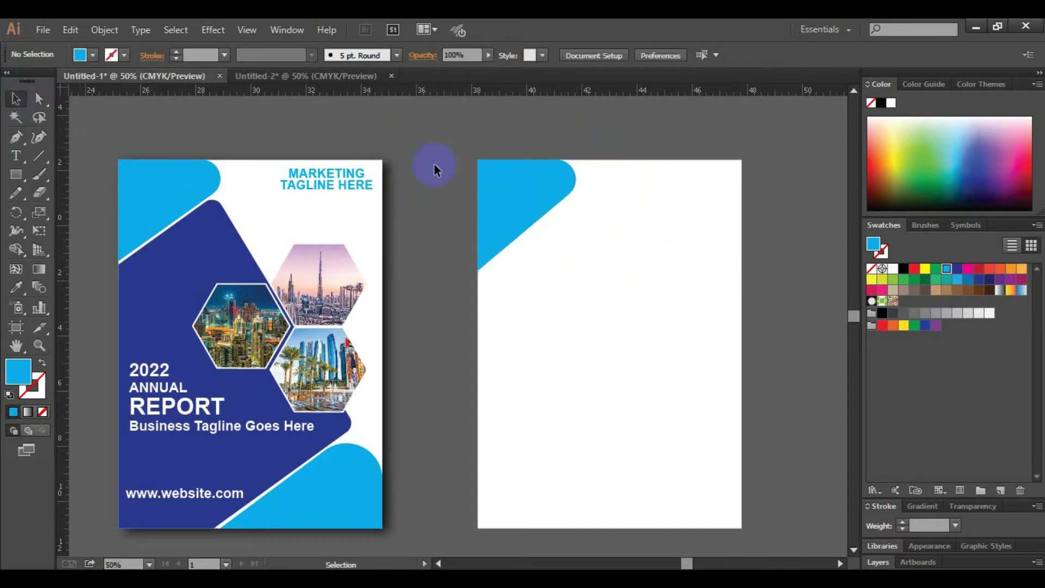
{"action": "left_click", "coordinate": [348, 479]}
Draw a blue triangle in the bottom-right corner and widen it slightly left.
{"action": "left_click", "coordinate": [15, 137]}
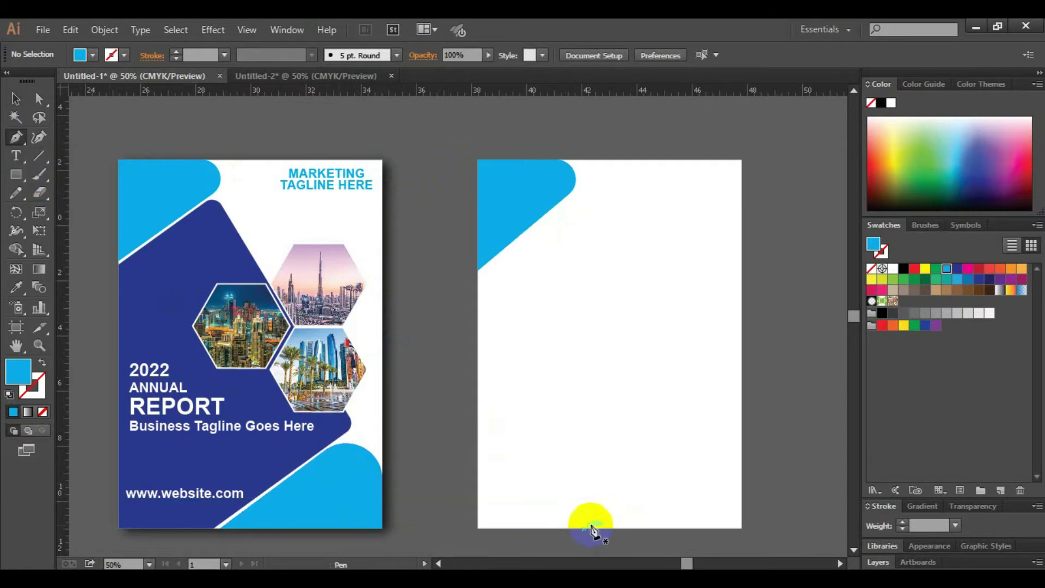
{"action": "left_click", "coordinate": [596, 527]}
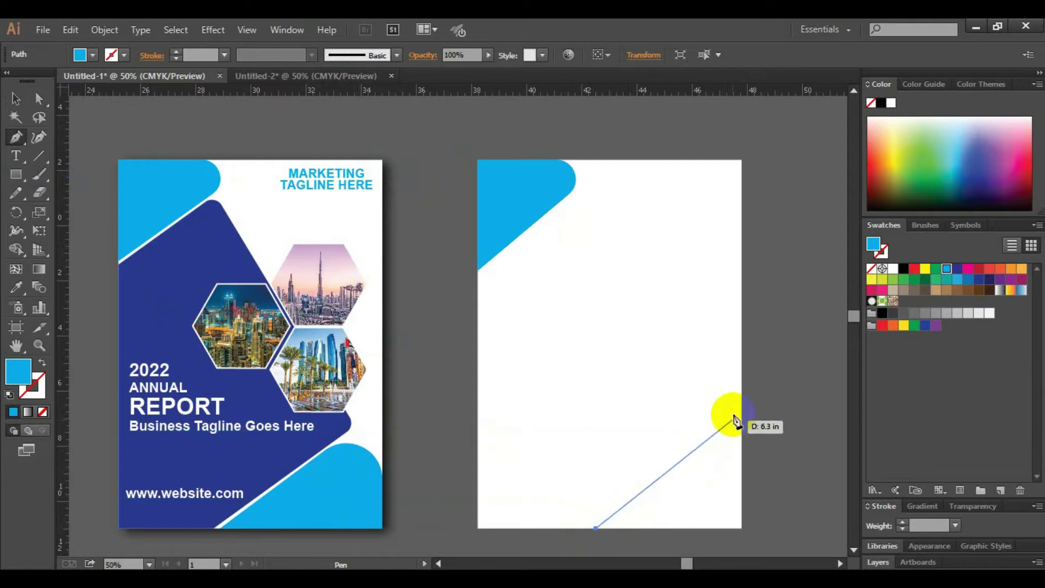
{"action": "left_click", "coordinate": [742, 400]}
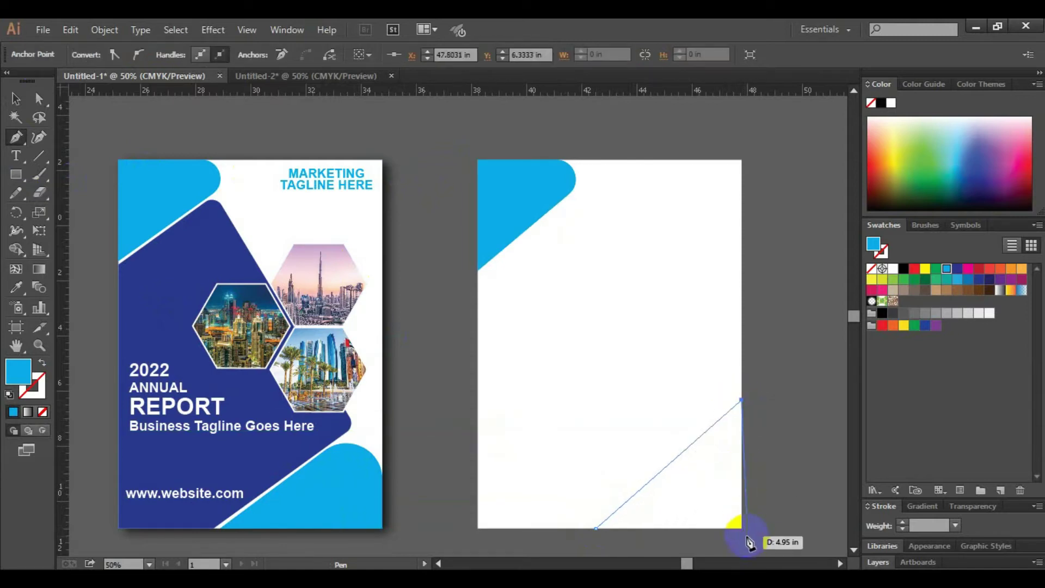
{"action": "left_click", "coordinate": [741, 528]}
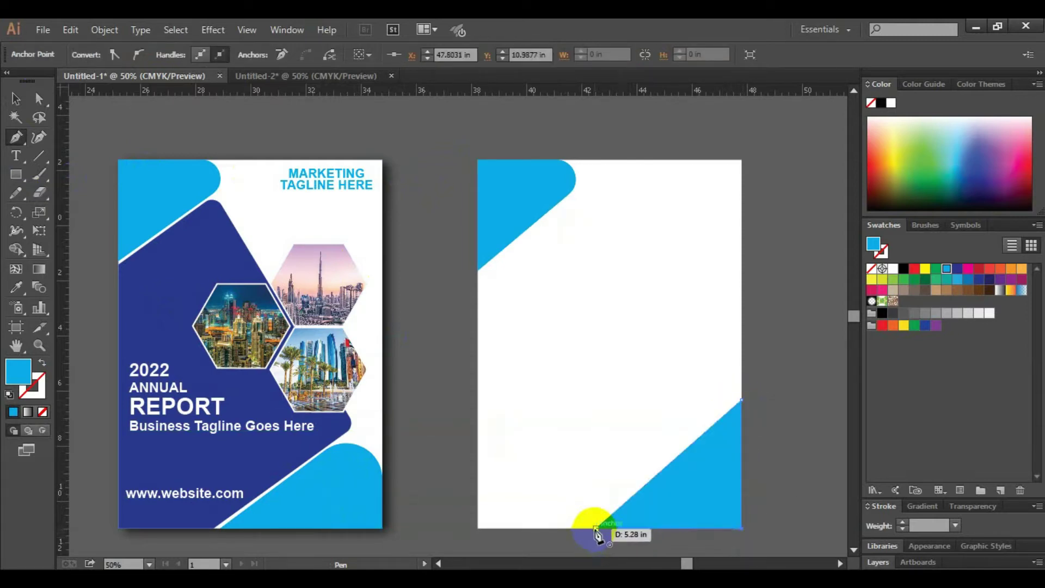
{"action": "left_click", "coordinate": [596, 528]}
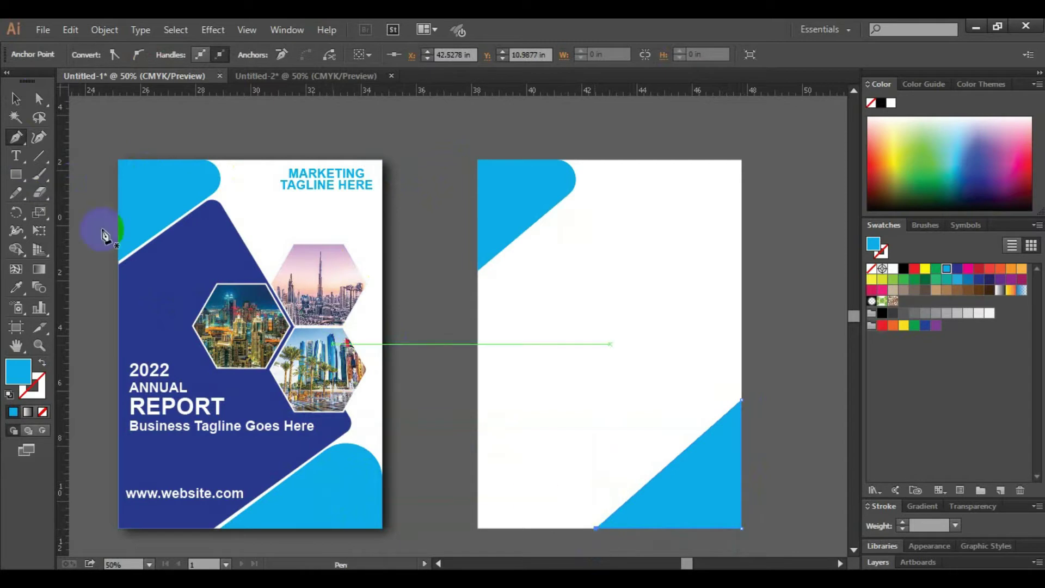
{"action": "left_click", "coordinate": [16, 98]}
{"action": "left_click", "coordinate": [681, 506]}
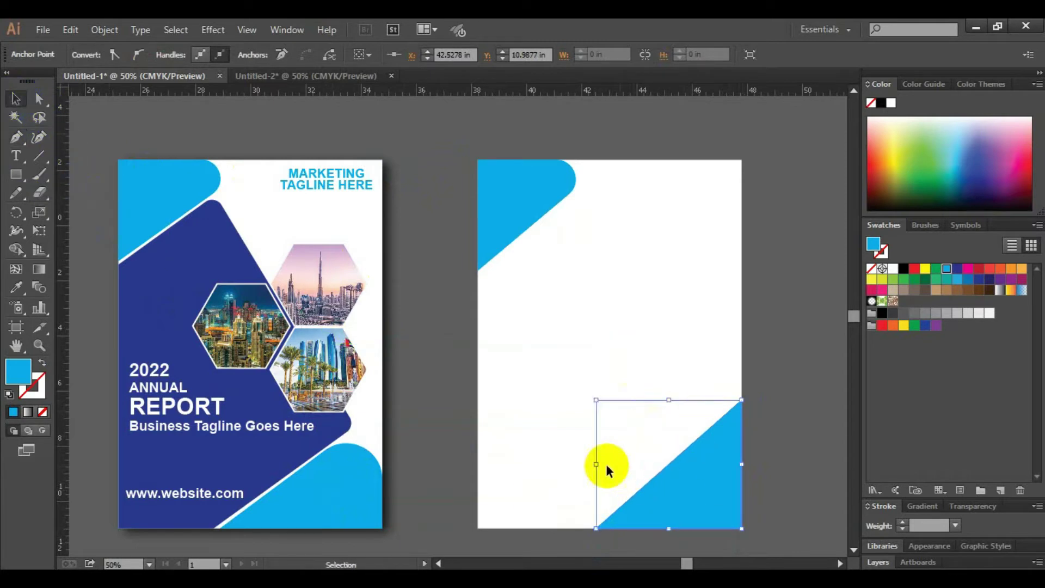
{"action": "left_click_drag", "start_coordinate": [596, 463], "coordinate": [587, 464]}
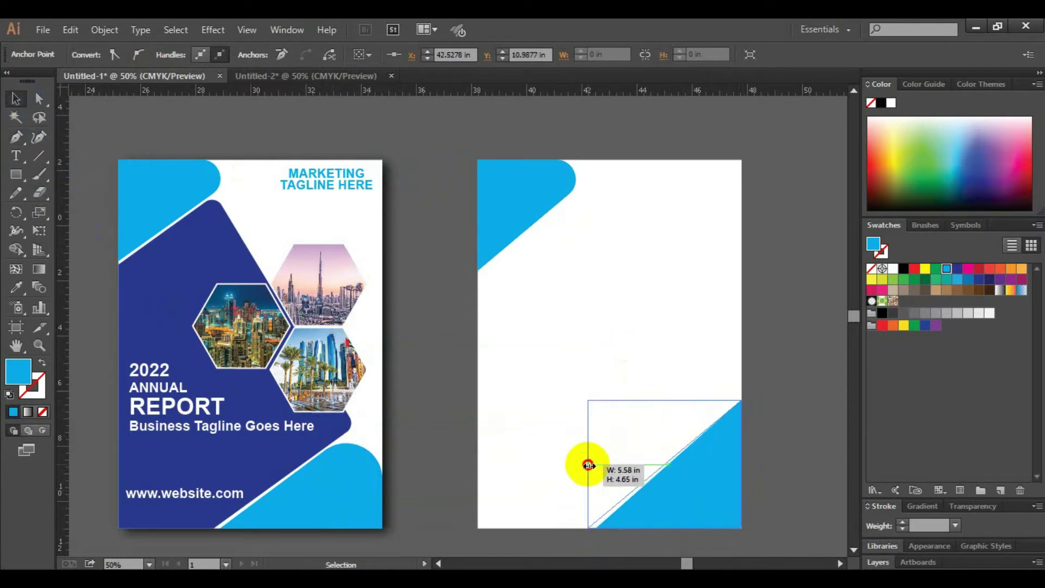
{"action": "left_click", "coordinate": [807, 475]}
{"action": "left_click", "coordinate": [694, 473]}
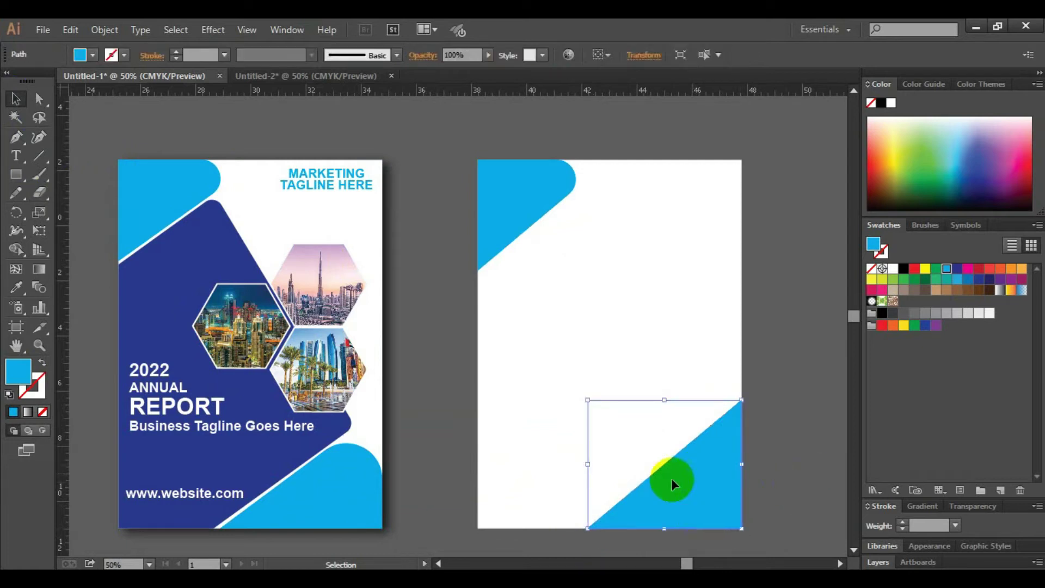
Round the bottom-right triangle's upper tip to a 1.12 in radius.
{"action": "left_click", "coordinate": [38, 98]}
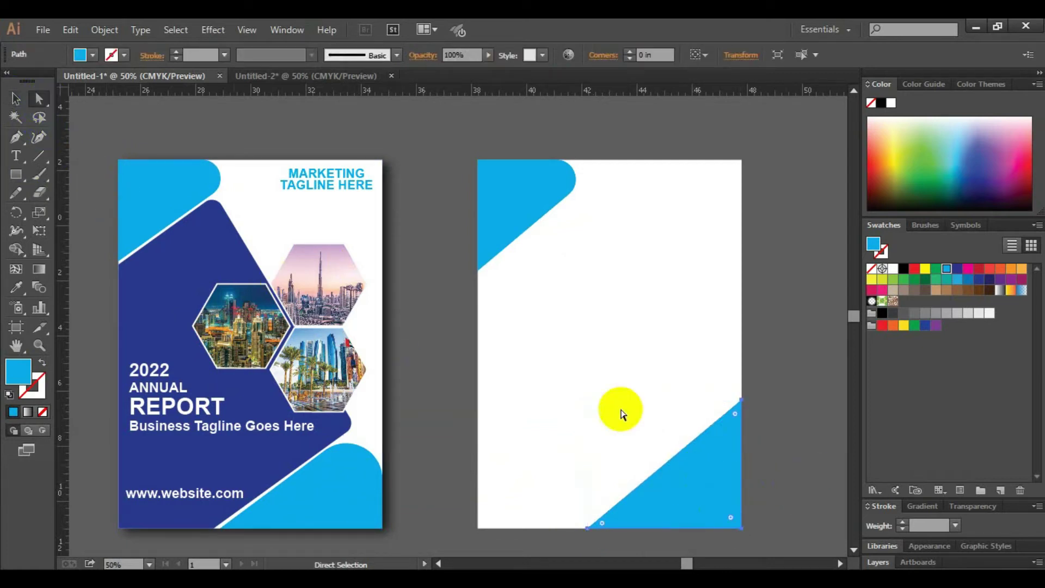
{"action": "left_click", "coordinate": [742, 405]}
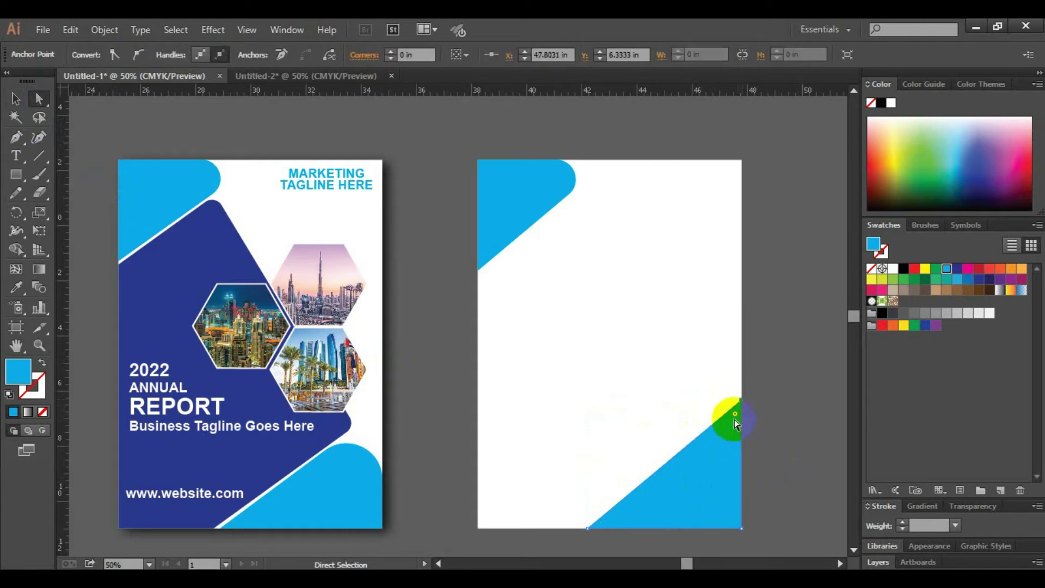
{"action": "left_click_drag", "start_coordinate": [735, 424], "coordinate": [707, 466]}
{"action": "left_click", "coordinate": [784, 448]}
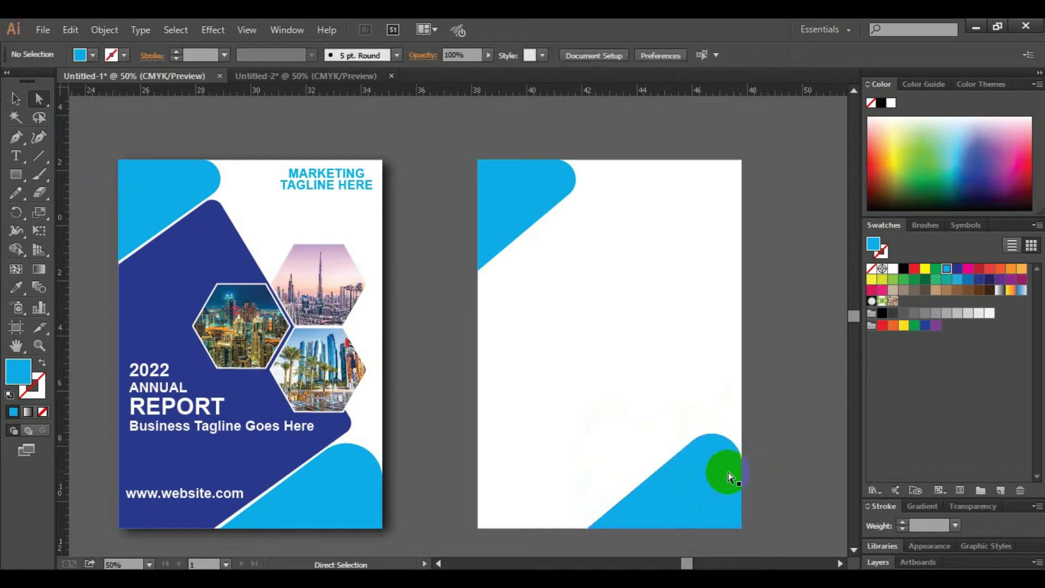
{"action": "left_click", "coordinate": [731, 465]}
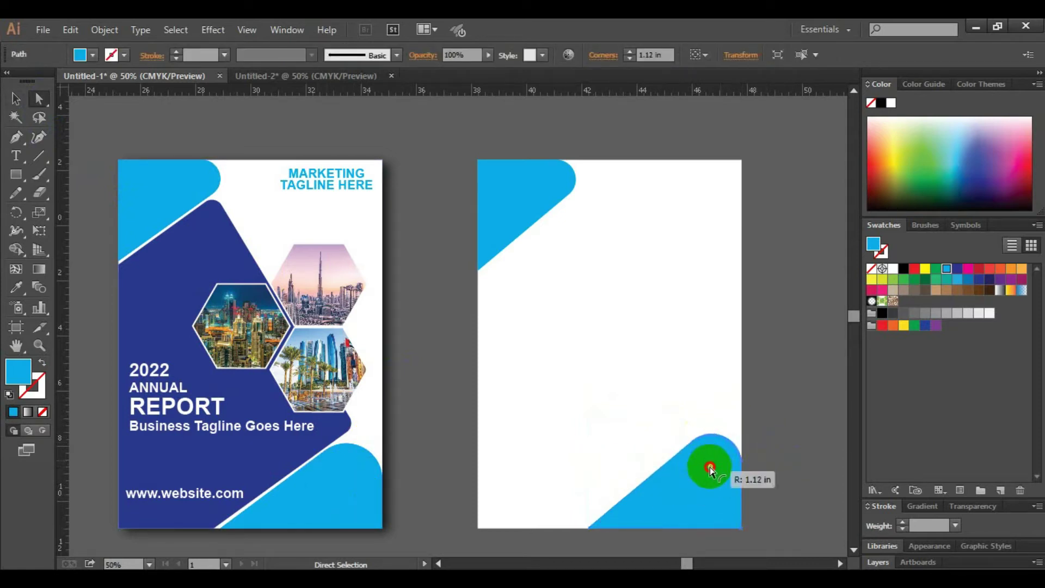
{"action": "left_click_drag", "start_coordinate": [710, 467], "coordinate": [706, 466]}
{"action": "left_click", "coordinate": [775, 481]}
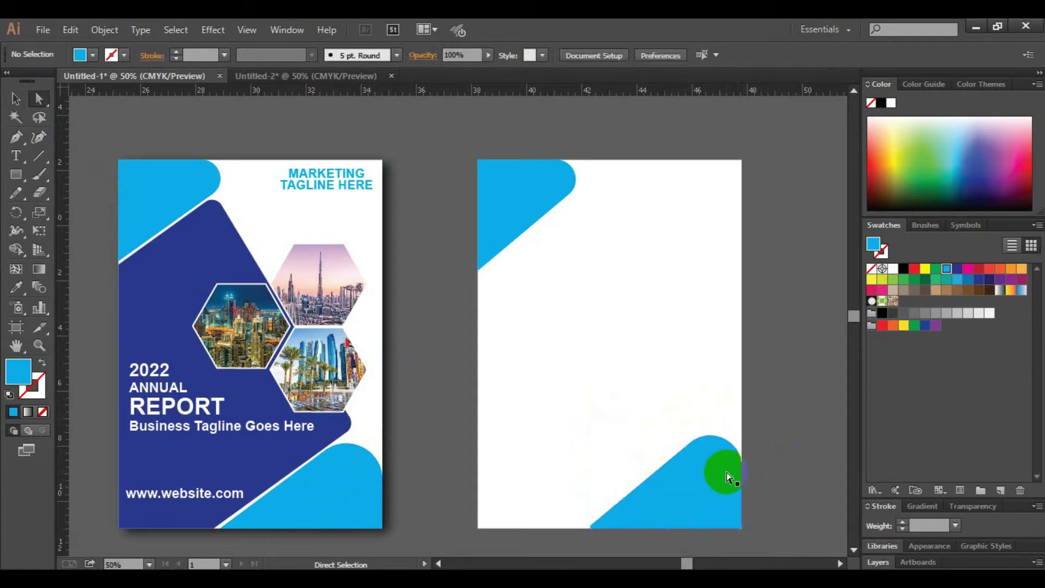
{"action": "left_click", "coordinate": [727, 471]}
{"action": "left_click", "coordinate": [768, 466]}
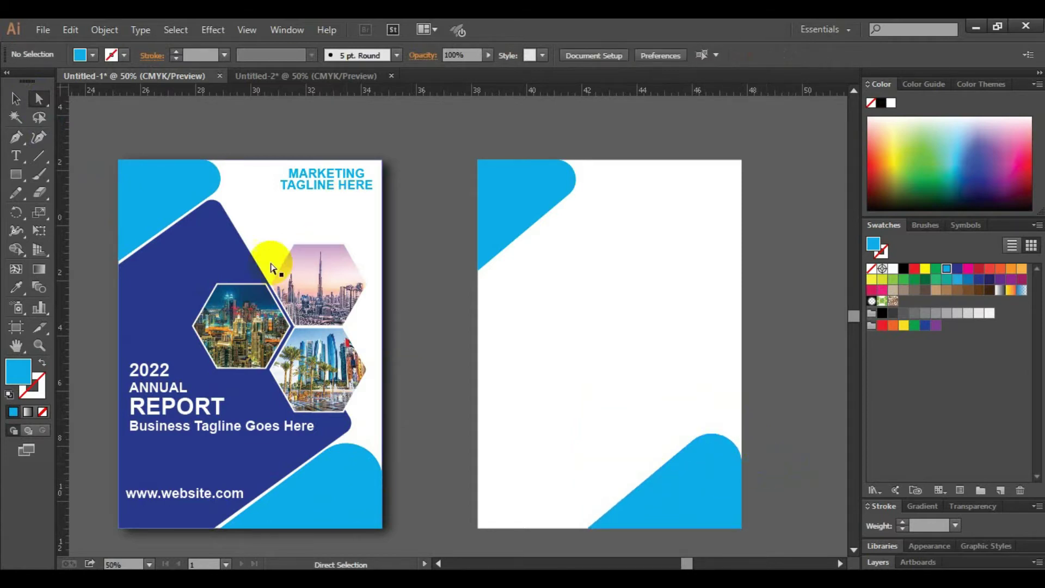
{"action": "left_click", "coordinate": [15, 99]}
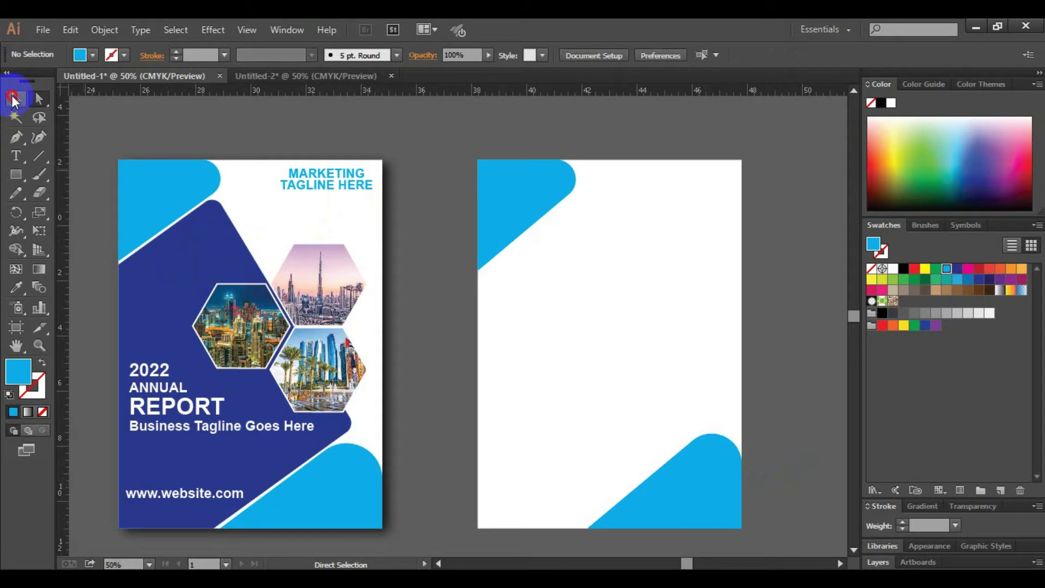
Draw a closed panel path from the left edge to both blue corner shapes.
{"action": "left_click", "coordinate": [17, 139]}
{"action": "left_click", "coordinate": [478, 283]}
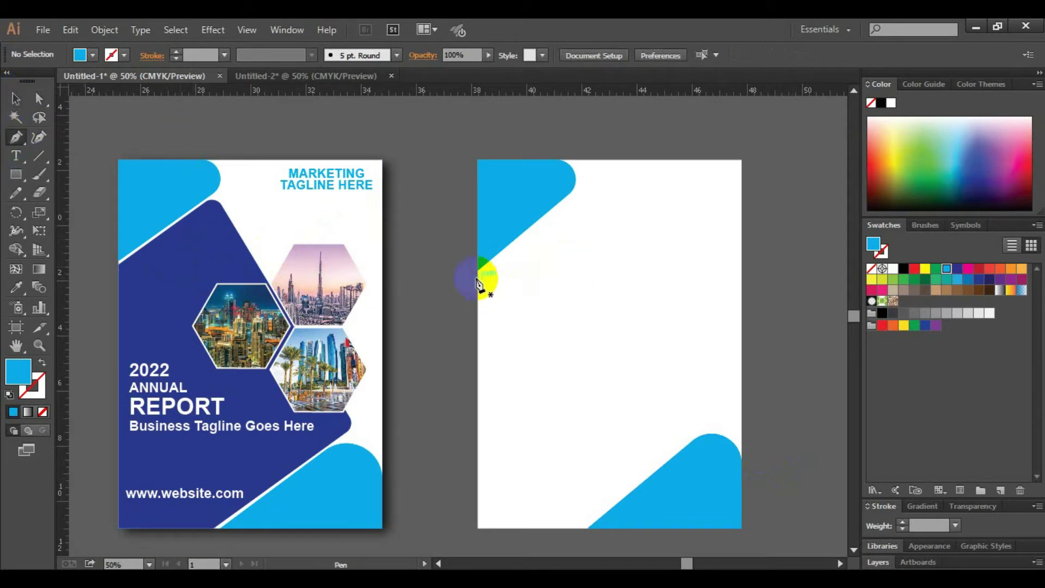
{"action": "left_click", "coordinate": [563, 206]}
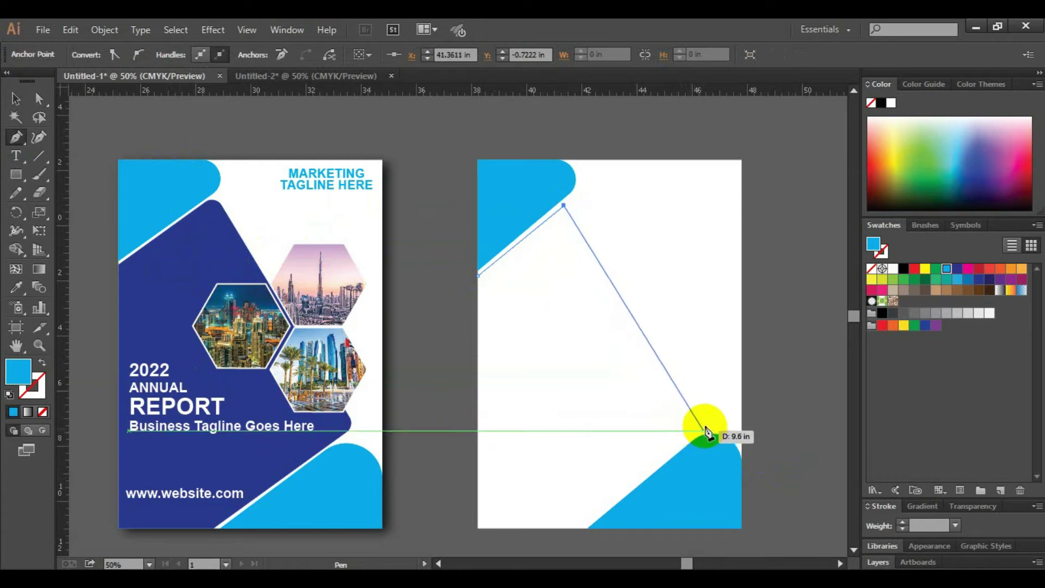
{"action": "left_click", "coordinate": [708, 422]}
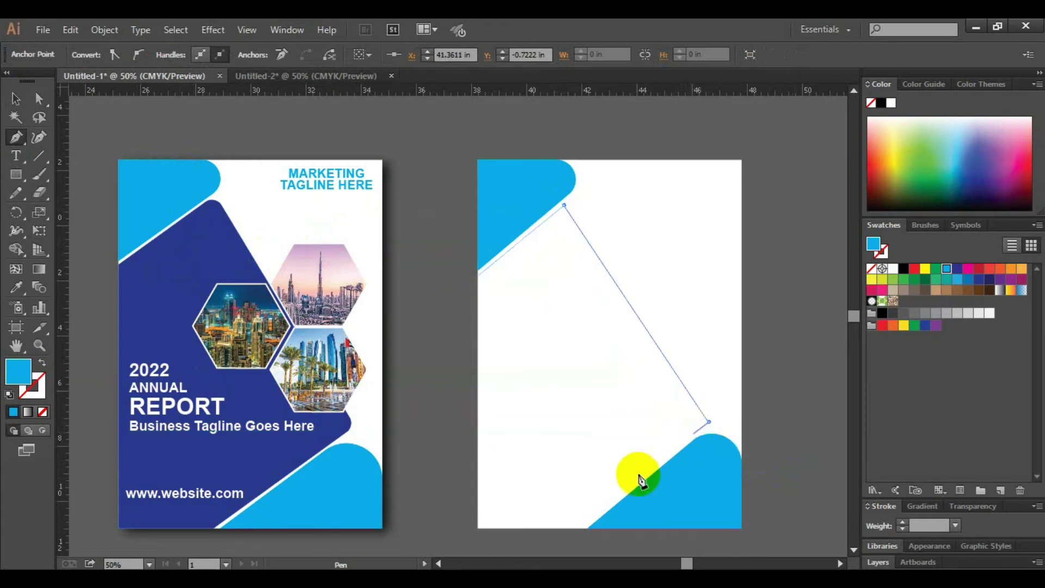
{"action": "left_click", "coordinate": [581, 528]}
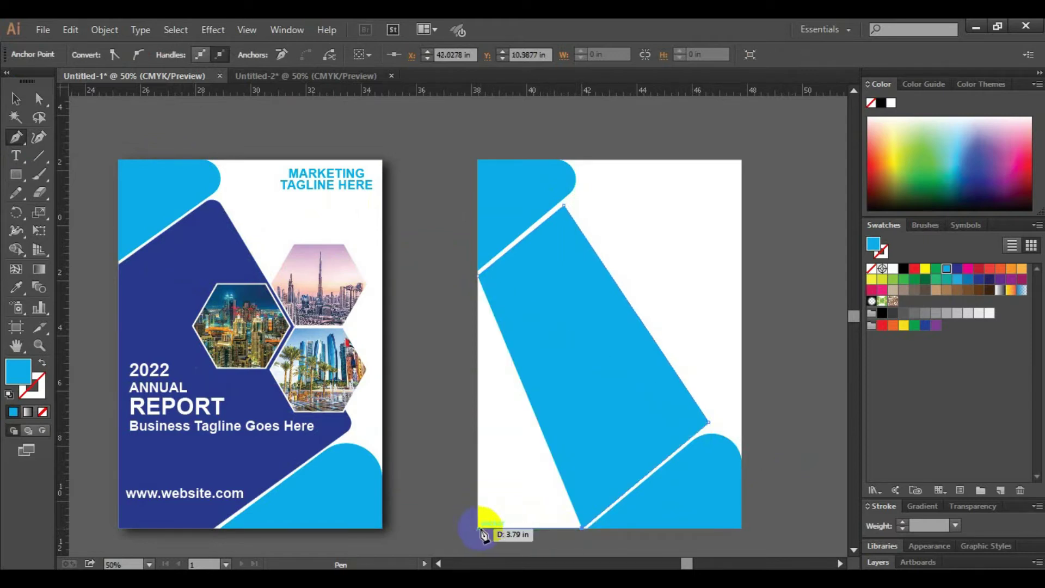
{"action": "left_click", "coordinate": [478, 527]}
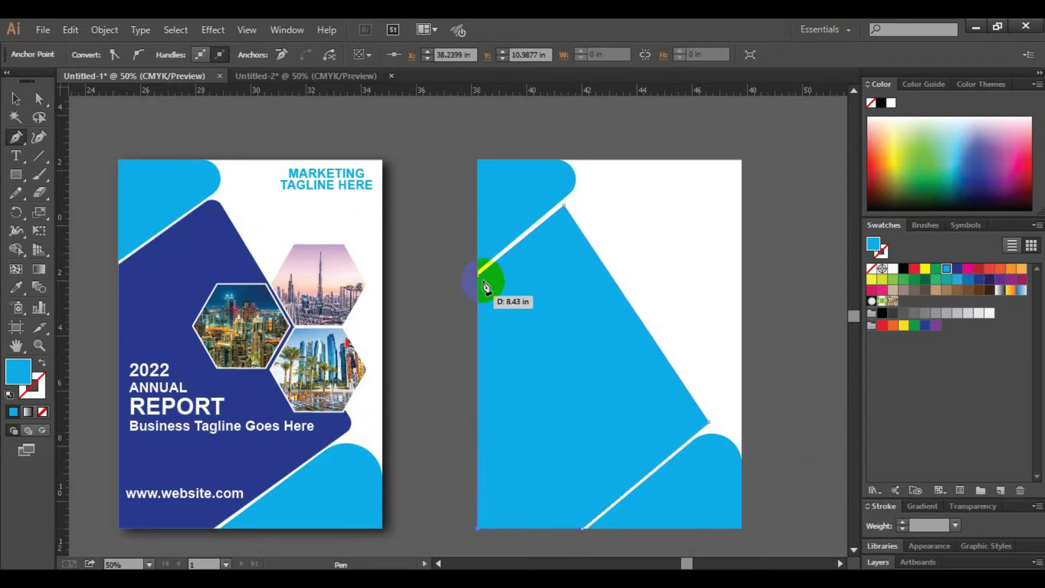
{"action": "left_click", "coordinate": [479, 276]}
{"action": "left_click", "coordinate": [15, 98]}
Fill the new panel shape with dark navy blue.
{"action": "left_click", "coordinate": [484, 270]}
{"action": "left_click", "coordinate": [469, 373]}
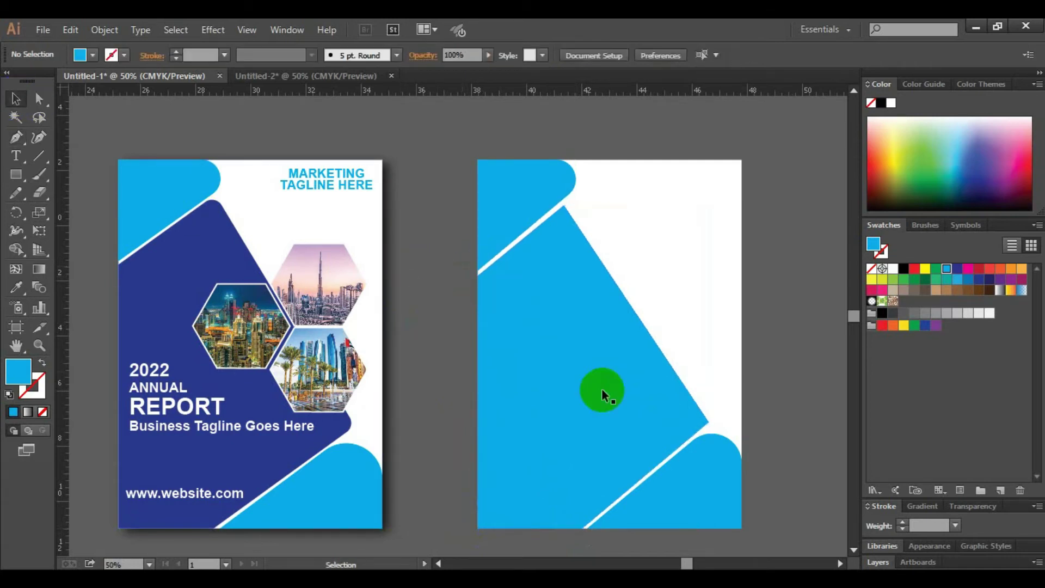
{"action": "left_click", "coordinate": [570, 347]}
{"action": "left_click", "coordinate": [957, 269]}
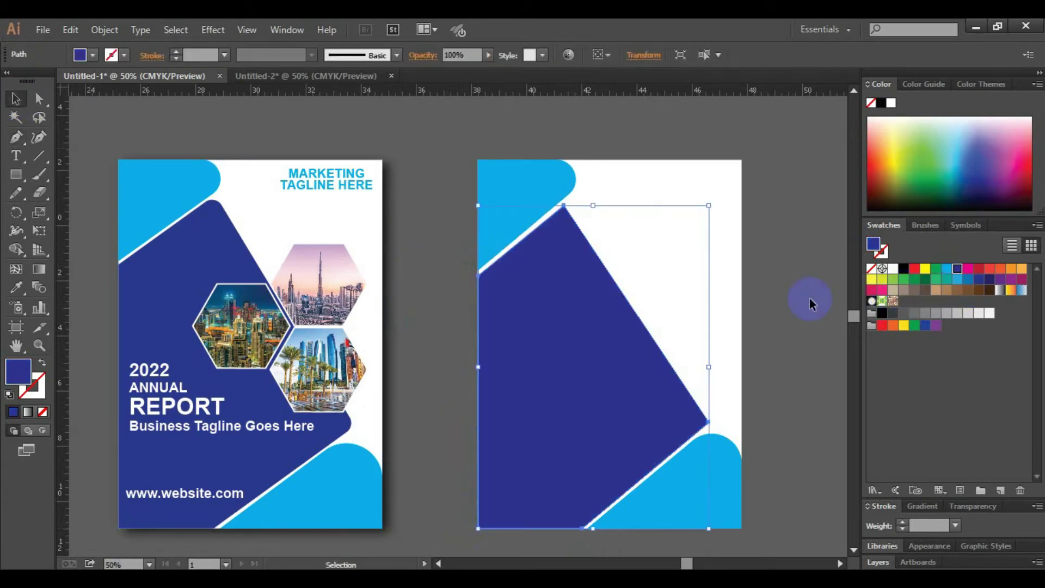
{"action": "left_click", "coordinate": [810, 289]}
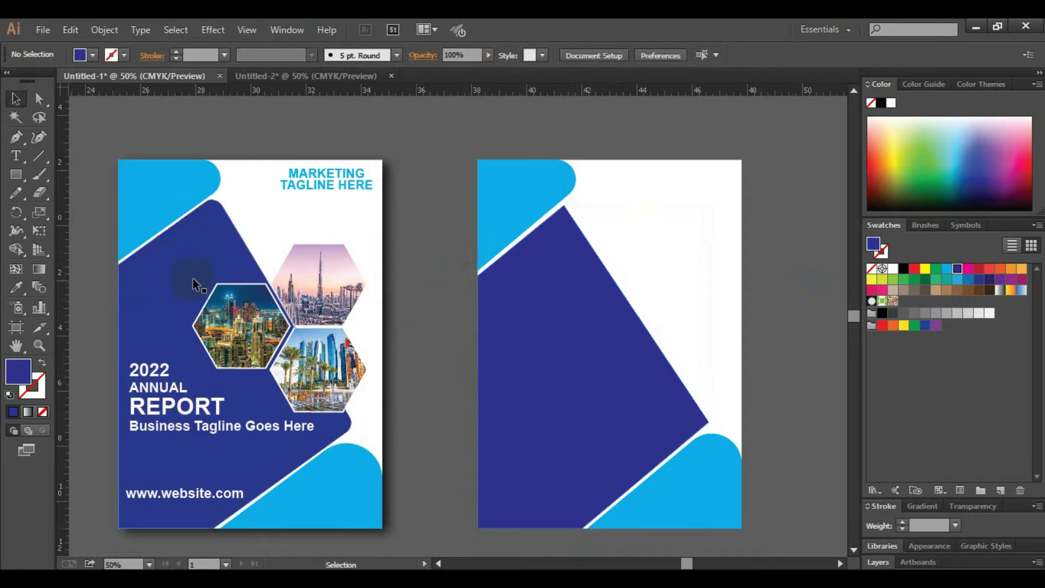
{"action": "scroll", "coordinate": [192, 279], "scroll_direction": "down", "scroll_amount": 1}
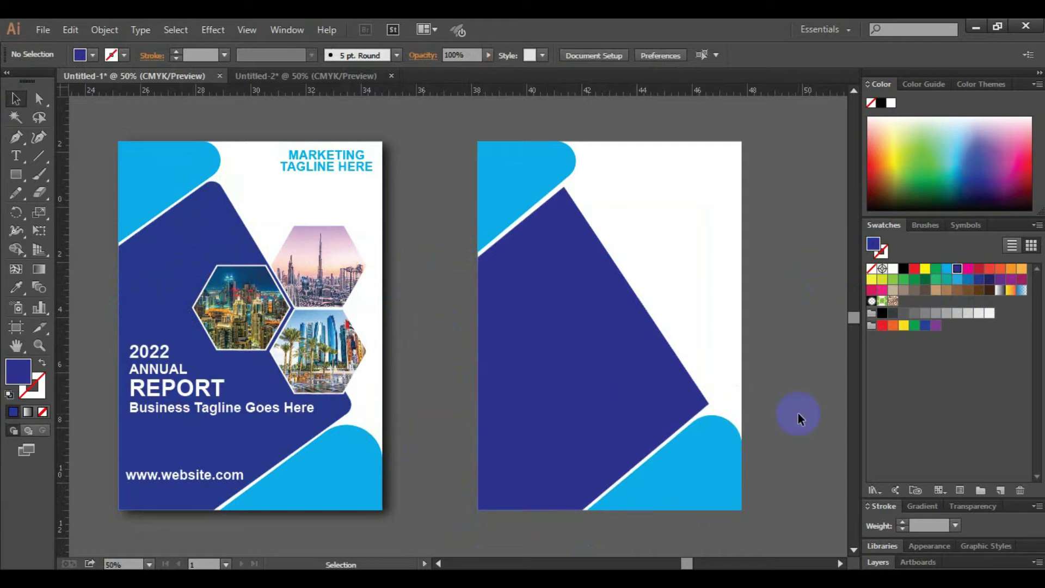
Draw a hexagon beside the artboard and Alt-drag copies to make three.
{"action": "left_click_drag", "start_coordinate": [798, 413], "coordinate": [767, 423]}
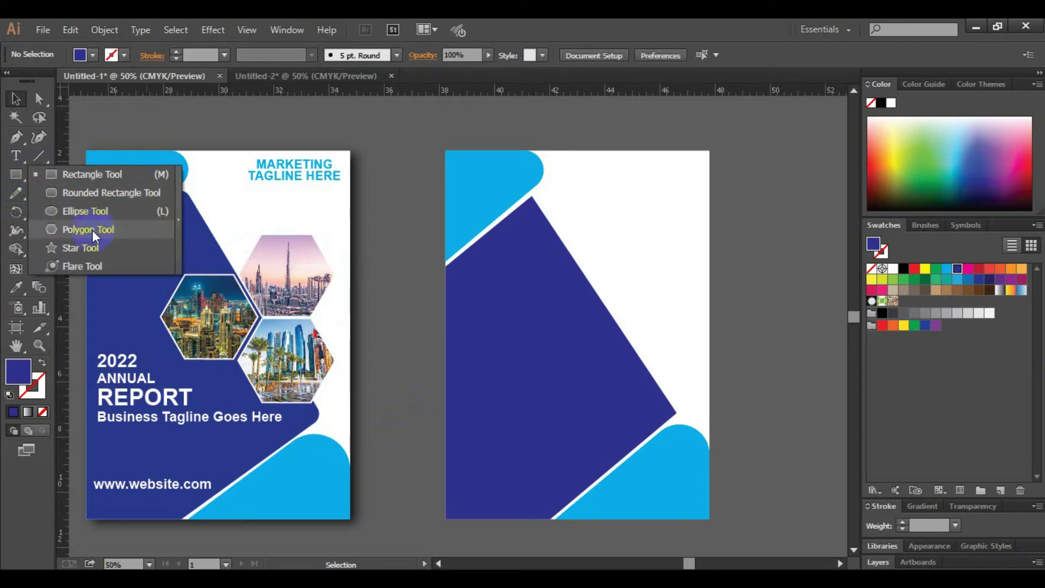
{"action": "left_click_drag", "start_coordinate": [16, 175], "coordinate": [93, 230]}
{"action": "mouse_move", "coordinate": [751, 381]}
{"action": "left_mouse_down"}
{"action": "mouse_move", "coordinate": [655, 391]}
{"action": "mouse_move", "coordinate": [719, 394]}
{"action": "mouse_move", "coordinate": [730, 419]}
{"action": "left_mouse_up"}
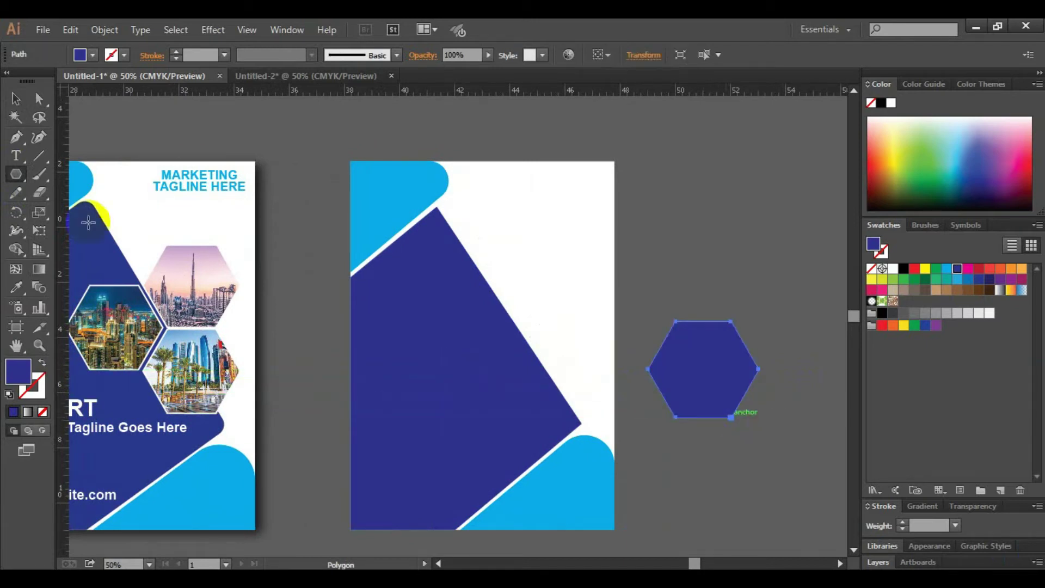
{"action": "left_click", "coordinate": [15, 99]}
{"action": "left_click", "coordinate": [744, 452]}
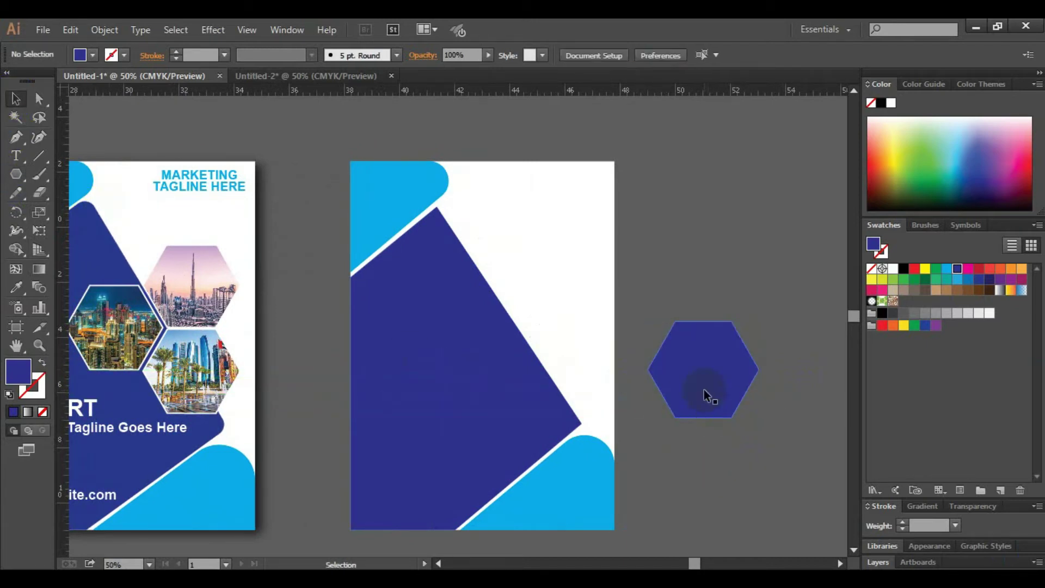
{"action": "mouse_move", "coordinate": [702, 390]}
{"action": "left_mouse_down"}
{"action": "mouse_move", "coordinate": [784, 373]}
{"action": "mouse_move", "coordinate": [790, 342]}
{"action": "mouse_move", "coordinate": [793, 443]}
{"action": "left_mouse_up"}
{"action": "left_click", "coordinate": [793, 423]}
{"action": "left_click", "coordinate": [711, 485]}
Nudge the left and bottom hexagons so the honeycomb gaps are even.
{"action": "left_click", "coordinate": [765, 393]}
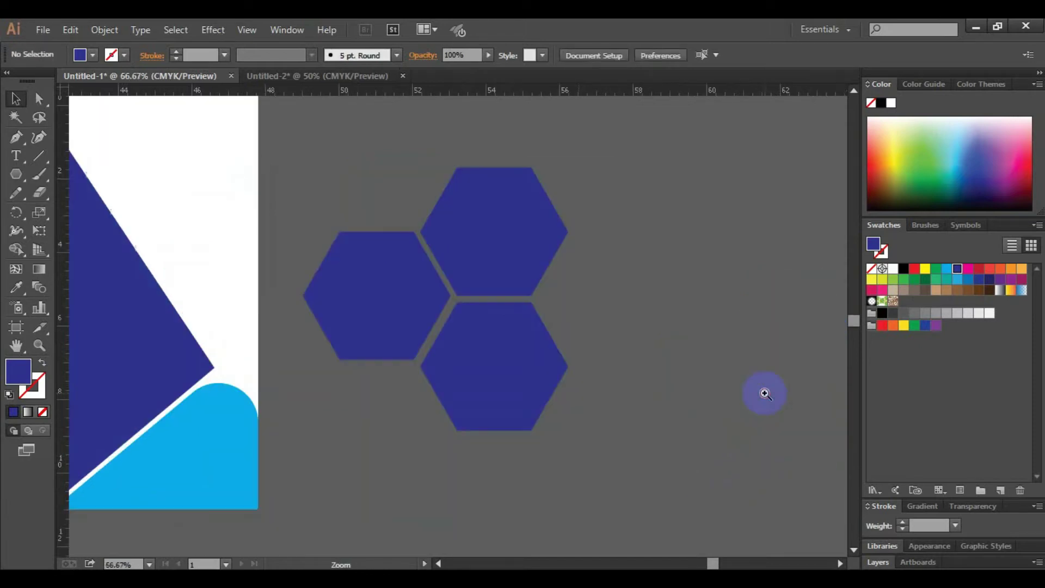
{"action": "left_click", "coordinate": [459, 333]}
{"action": "left_click", "coordinate": [479, 306]}
{"action": "left_click_drag", "start_coordinate": [306, 292], "coordinate": [312, 299]}
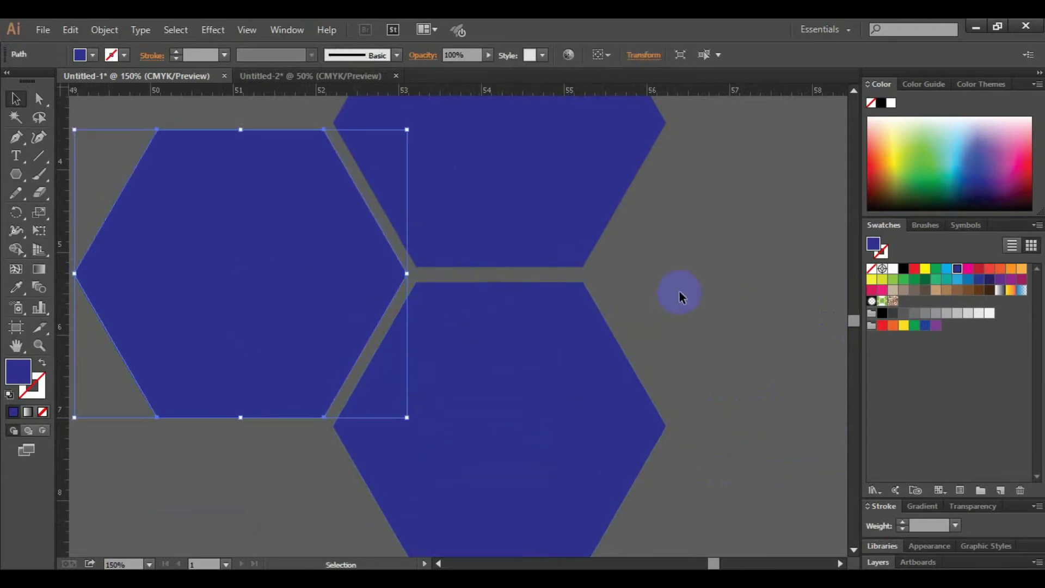
{"action": "left_click", "coordinate": [654, 299]}
{"action": "left_click", "coordinate": [507, 370]}
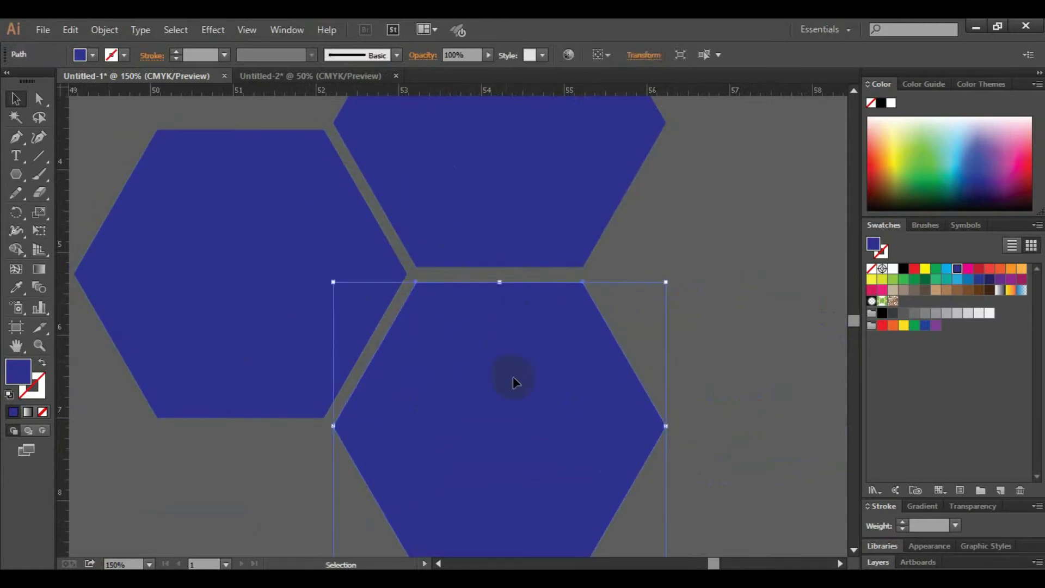
{"action": "key", "text": "Up"}
{"action": "key", "text": "Up"}
{"action": "key", "text": "Up"}
{"action": "key", "text": "Up"}
{"action": "left_click", "coordinate": [718, 371]}
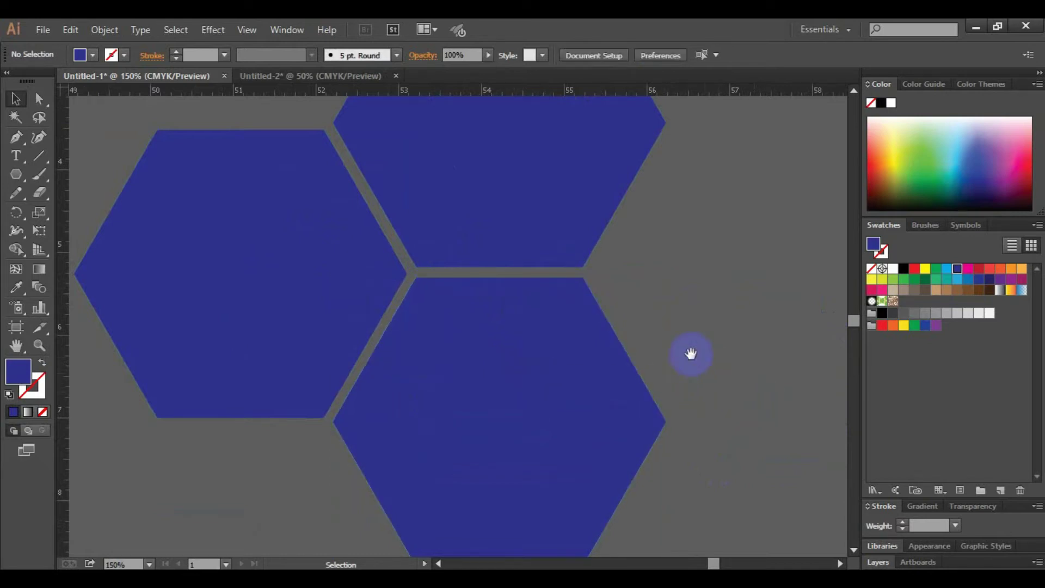
{"action": "left_click_drag", "start_coordinate": [690, 352], "coordinate": [737, 359]}
{"action": "key", "text": "ctrl+minus"}
{"action": "key", "text": "ctrl+minus"}
{"action": "key", "text": "ctrl+minus"}
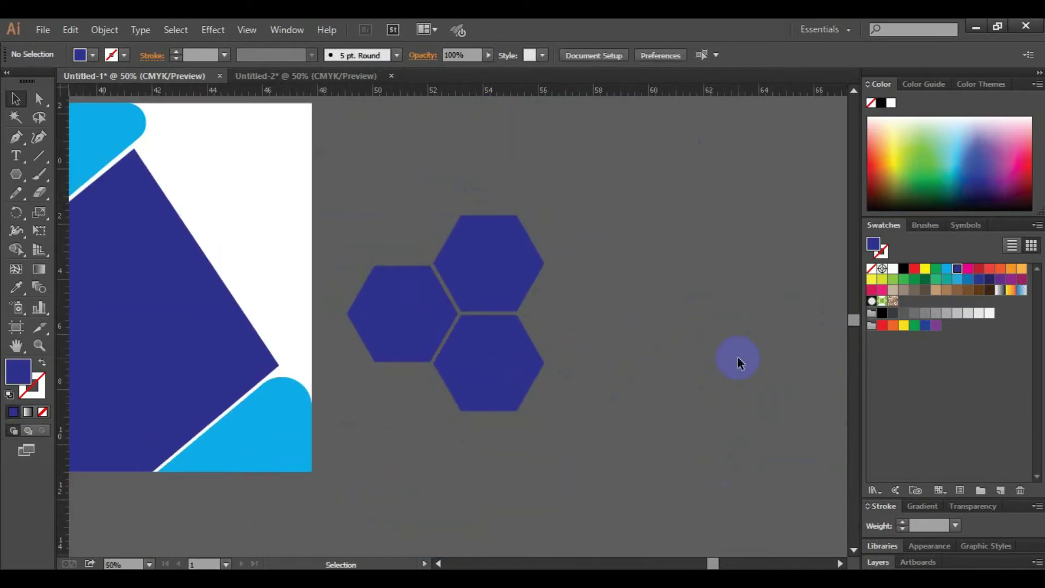
{"action": "left_click_drag", "start_coordinate": [548, 440], "coordinate": [550, 440]}
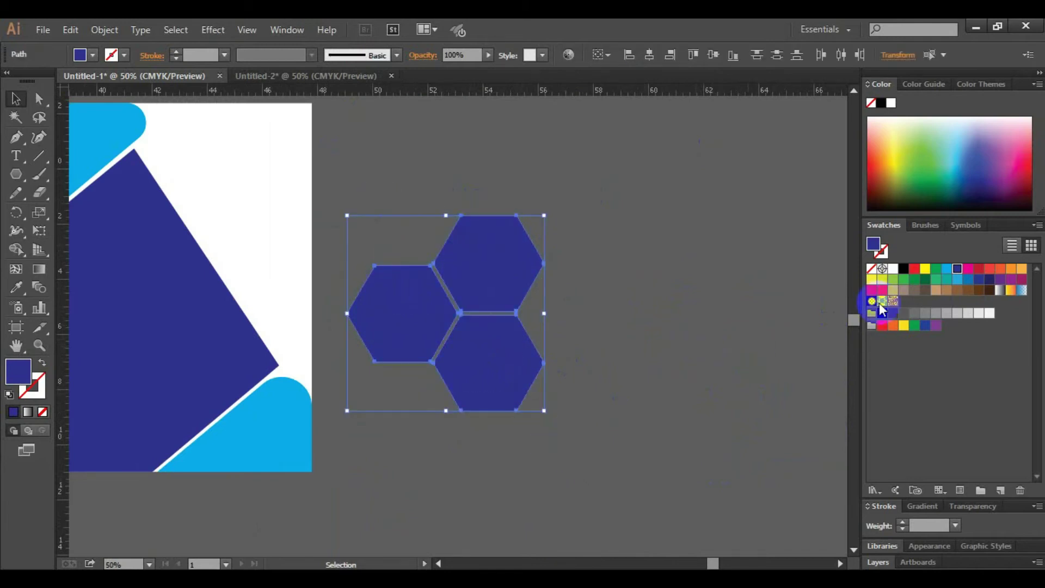
Fill the three hexagons with red.
{"action": "left_click", "coordinate": [914, 269]}
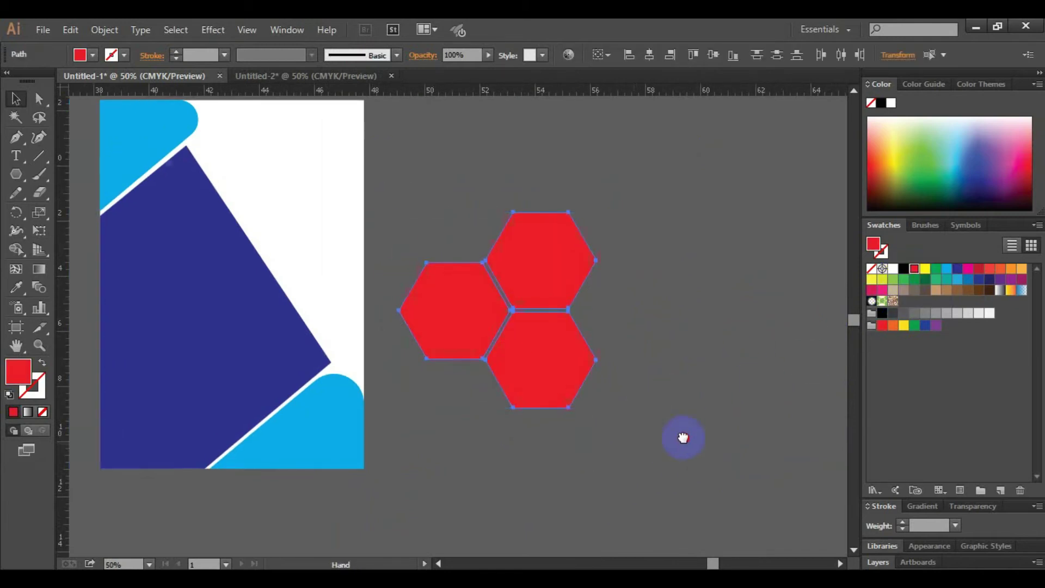
{"action": "left_click_drag", "start_coordinate": [646, 414], "coordinate": [770, 420]}
{"action": "left_click_drag", "start_coordinate": [626, 379], "coordinate": [630, 477]}
Alt-drag a copy of the red hexagon cluster onto the navy panel's right edge.
{"action": "left_click", "coordinate": [739, 414]}
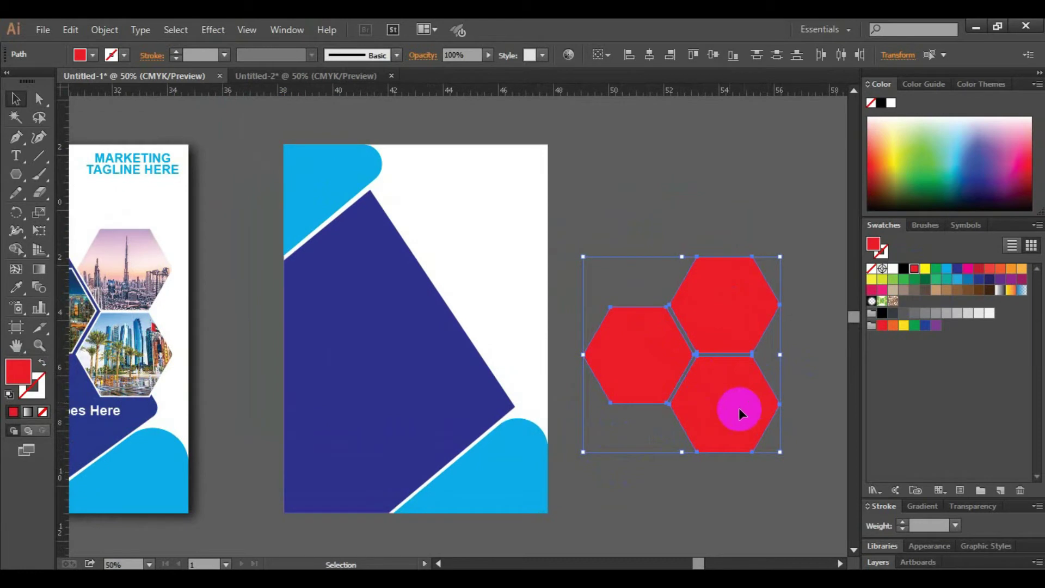
{"action": "mouse_move", "coordinate": [726, 403]}
{"action": "left_mouse_down"}
{"action": "mouse_move", "coordinate": [479, 384]}
{"action": "mouse_move", "coordinate": [482, 371]}
{"action": "left_mouse_up"}
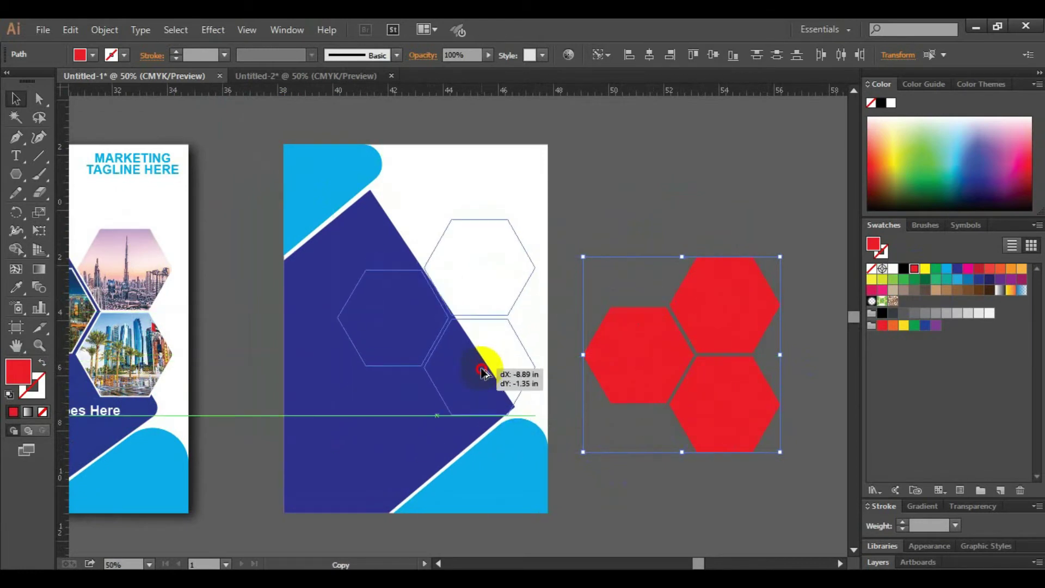
{"action": "left_click_drag", "start_coordinate": [482, 372], "coordinate": [486, 360]}
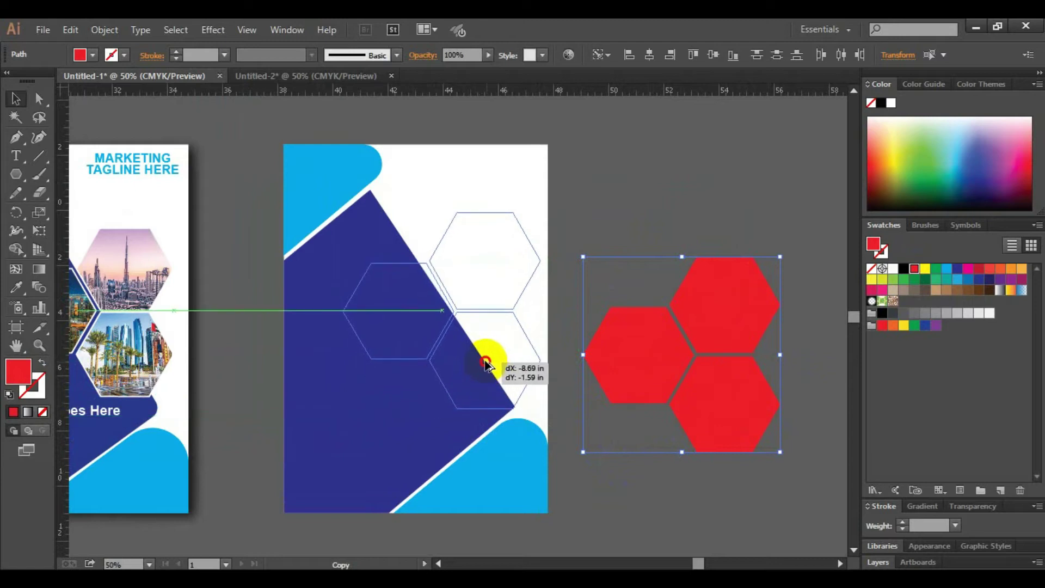
{"action": "left_click_drag", "start_coordinate": [485, 360], "coordinate": [482, 355]}
{"action": "left_click", "coordinate": [625, 486]}
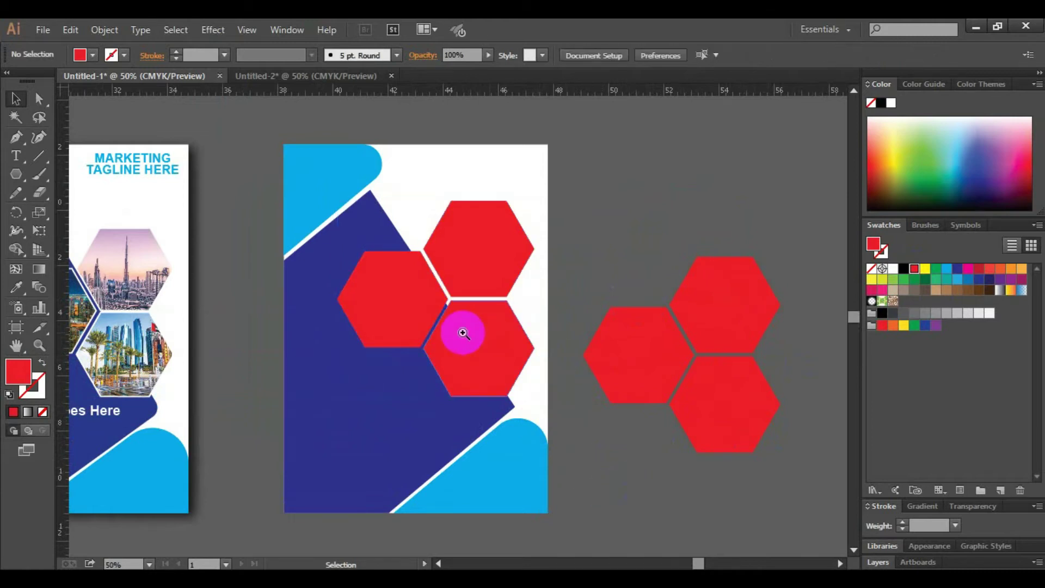
{"action": "left_click_drag", "start_coordinate": [280, 369], "coordinate": [460, 375]}
{"action": "left_click", "coordinate": [372, 419]}
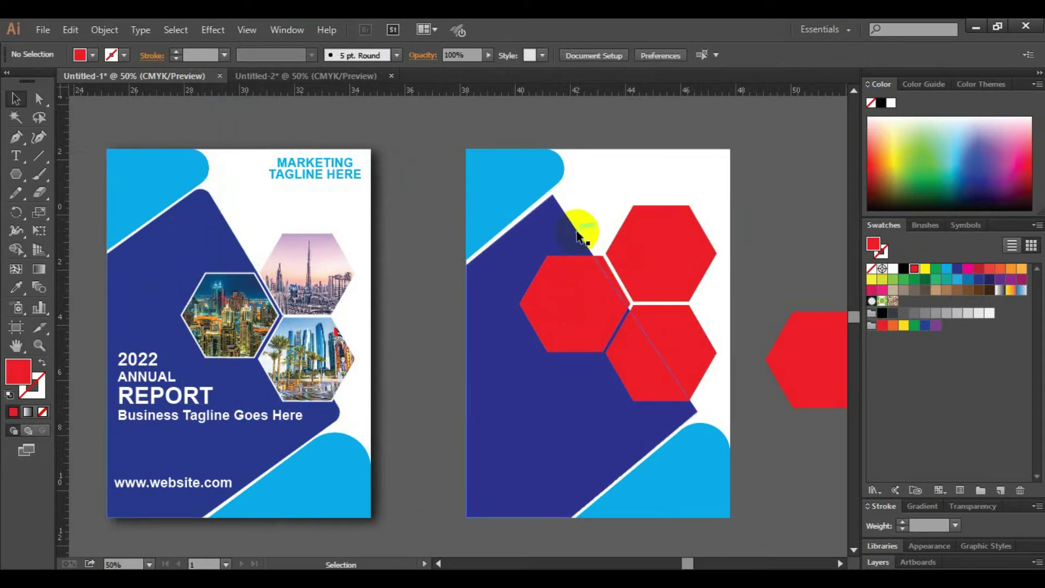
Drag the navy panel's top anchor up-right into the light-blue corner.
{"action": "key", "text": "ctrl+equal"}
{"action": "key", "text": "ctrl+equal"}
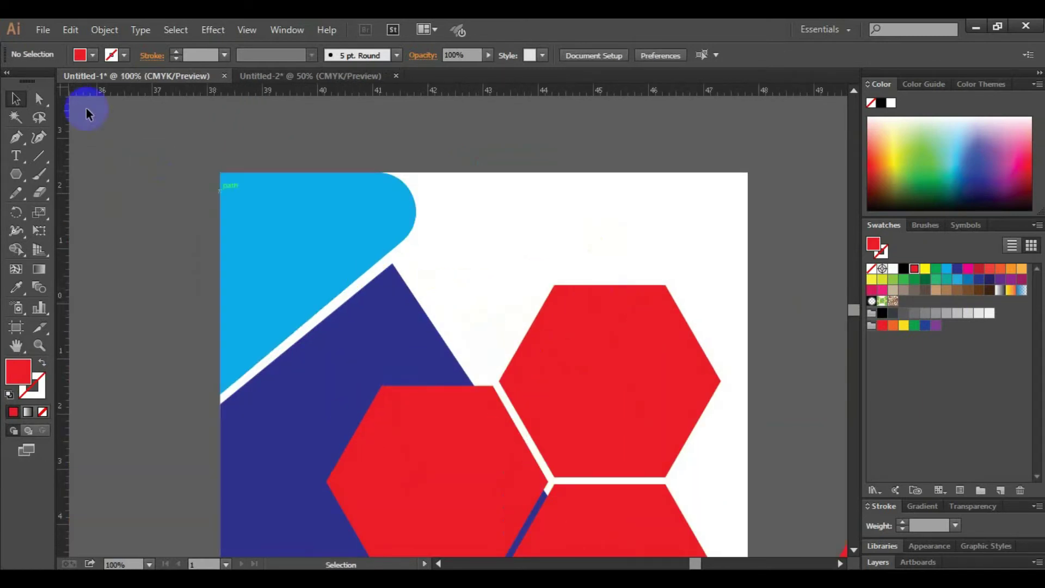
{"action": "left_click", "coordinate": [39, 99]}
{"action": "scroll", "coordinate": [378, 345], "scroll_direction": "down", "scroll_amount": 3}
{"action": "scroll", "coordinate": [357, 264], "scroll_direction": "right", "scroll_amount": 2}
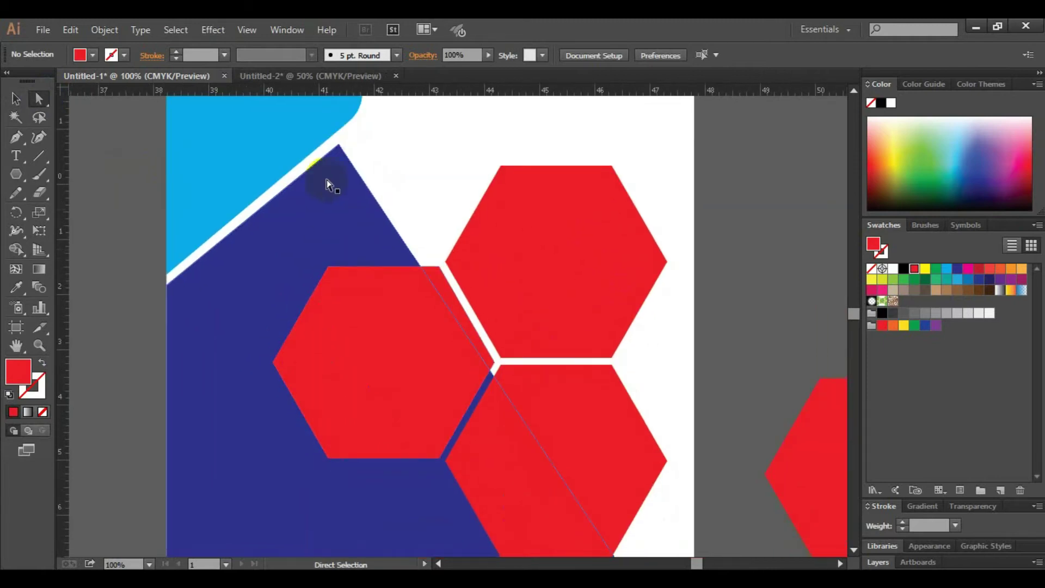
{"action": "left_click", "coordinate": [339, 145]}
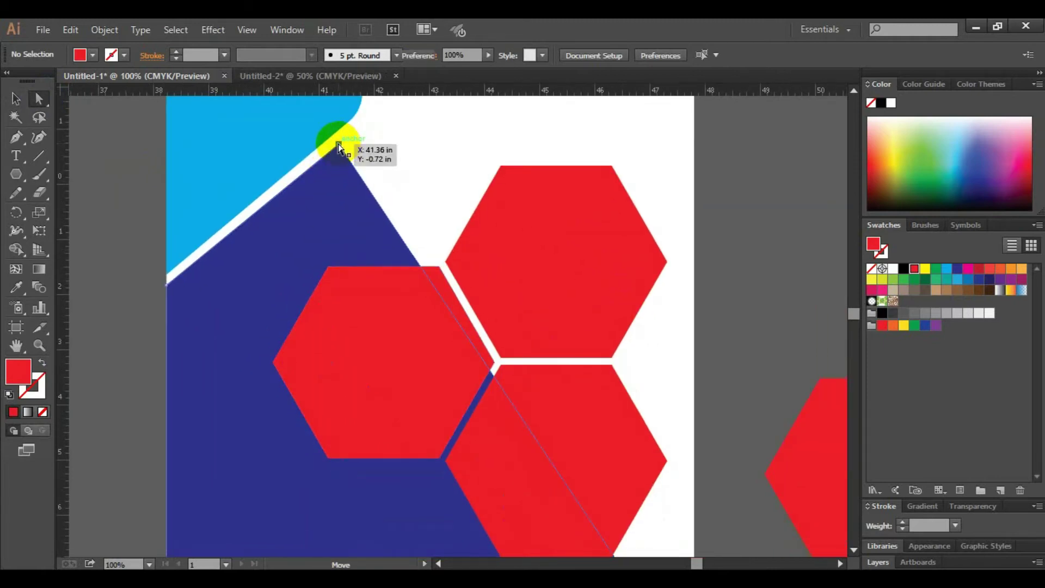
{"action": "mouse_move", "coordinate": [338, 145]}
{"action": "left_mouse_down"}
{"action": "mouse_move", "coordinate": [362, 118]}
{"action": "mouse_move", "coordinate": [351, 117]}
{"action": "mouse_move", "coordinate": [362, 126]}
{"action": "left_mouse_up"}
{"action": "left_click", "coordinate": [773, 297]}
Select all three red hexagons and nudge them slightly right.
{"action": "key", "text": "ctrl+minus"}
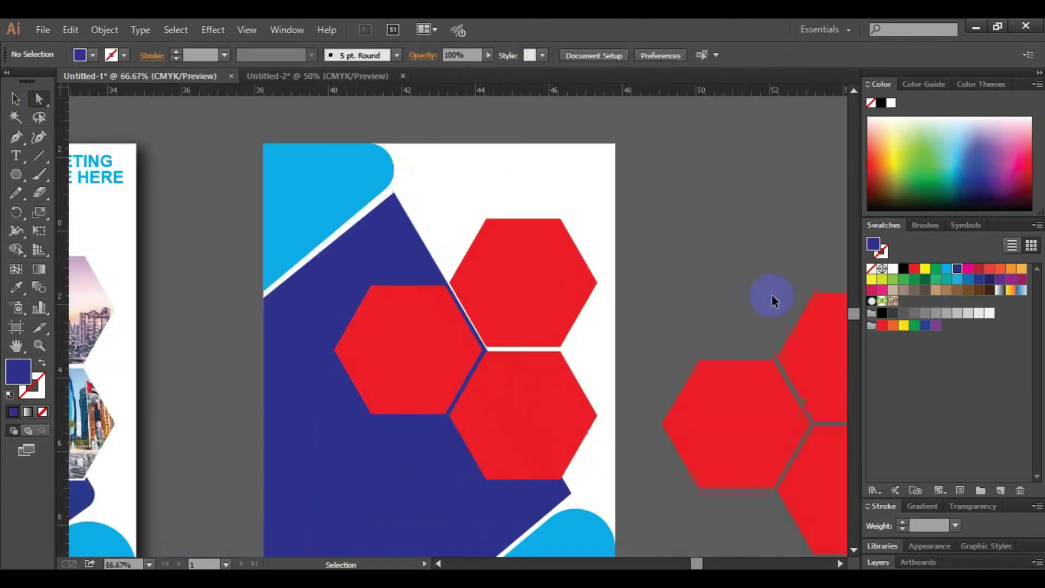
{"action": "key", "text": "ctrl+minus"}
{"action": "left_click", "coordinate": [540, 424]}
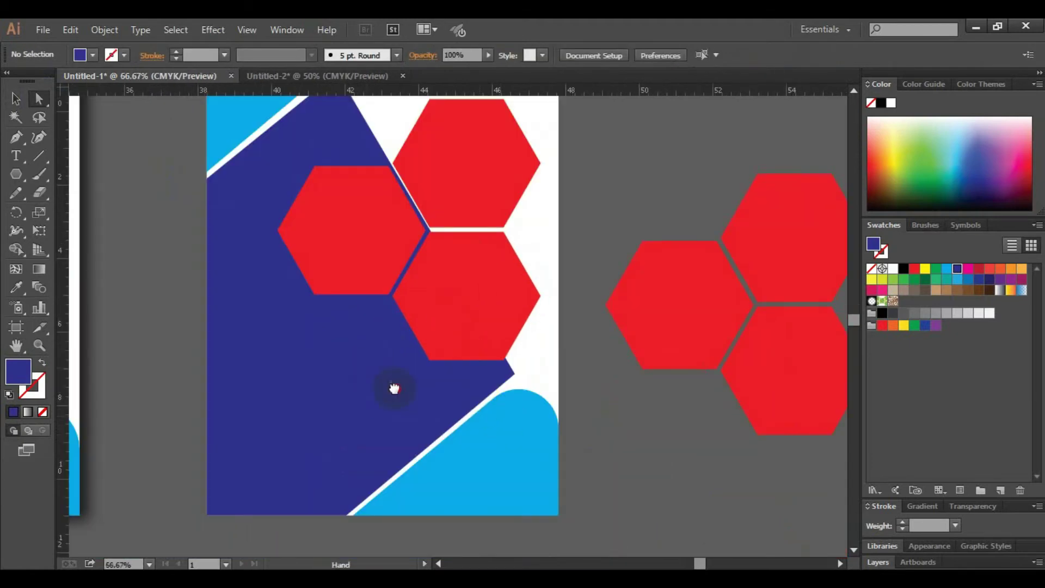
{"action": "key", "text": "a"}
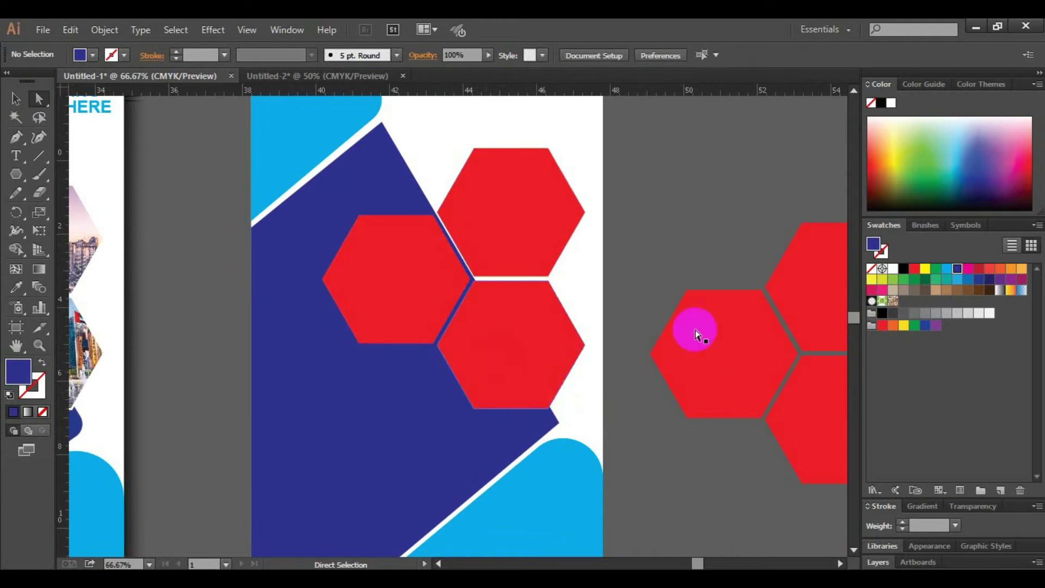
{"action": "left_click", "coordinate": [15, 99]}
{"action": "left_click", "coordinate": [521, 213]}
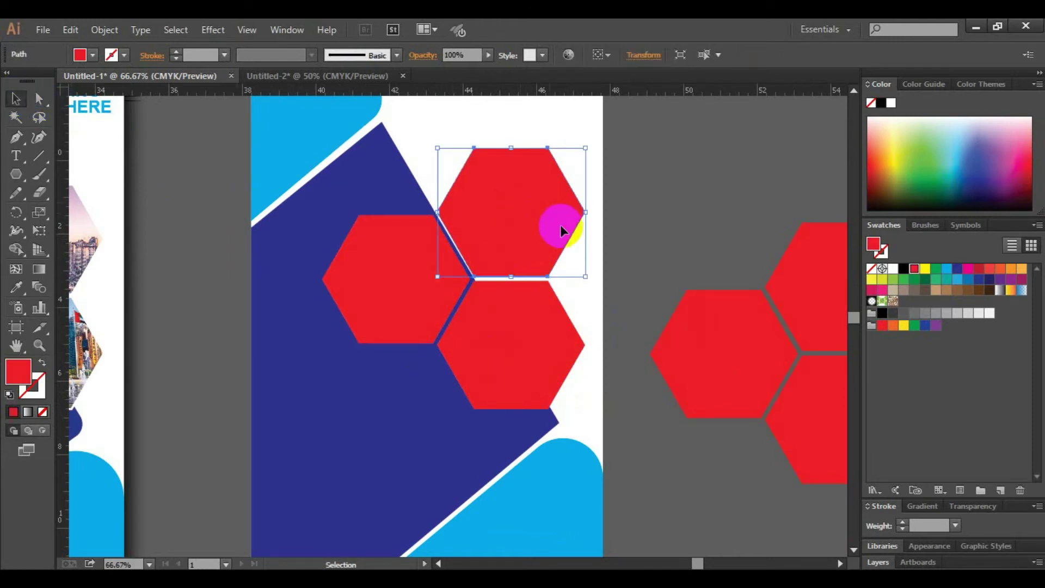
{"action": "left_click", "coordinate": [713, 237]}
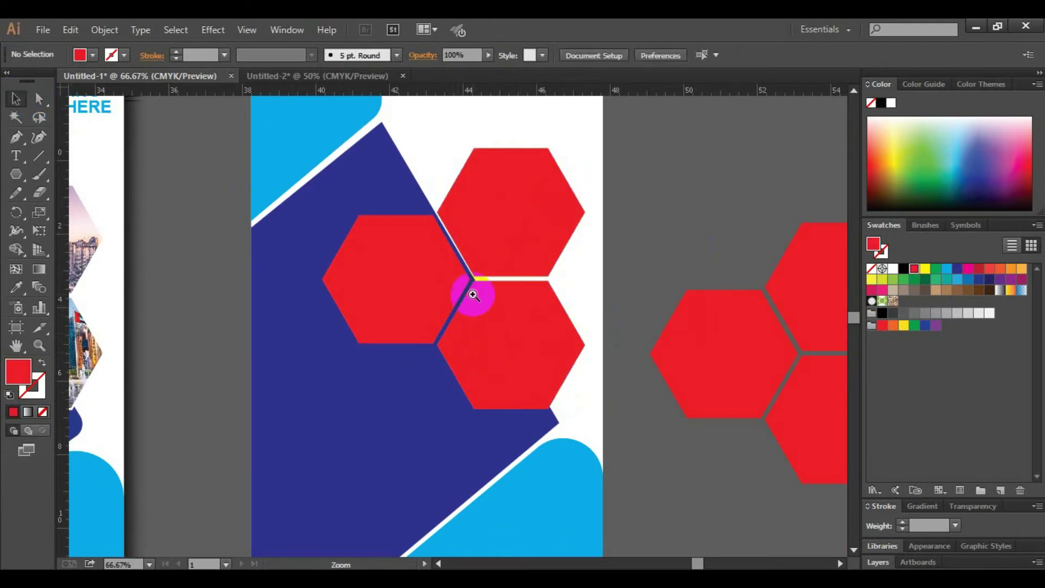
{"action": "left_click", "coordinate": [472, 294]}
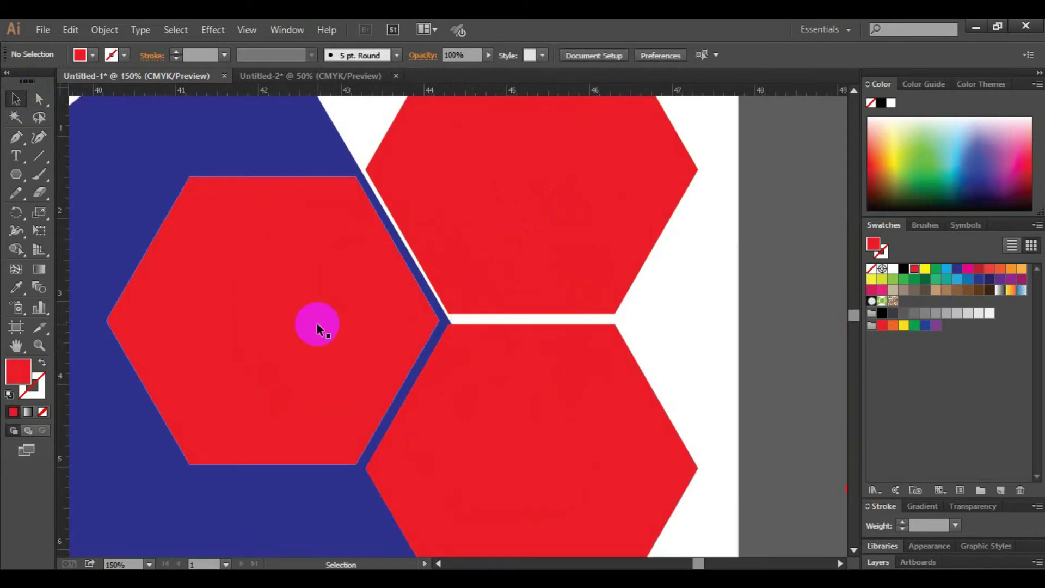
{"action": "left_click", "coordinate": [316, 324]}
{"action": "left_click", "coordinate": [523, 402], "text": "shift"}
{"action": "left_click", "coordinate": [531, 267], "text": "shift"}
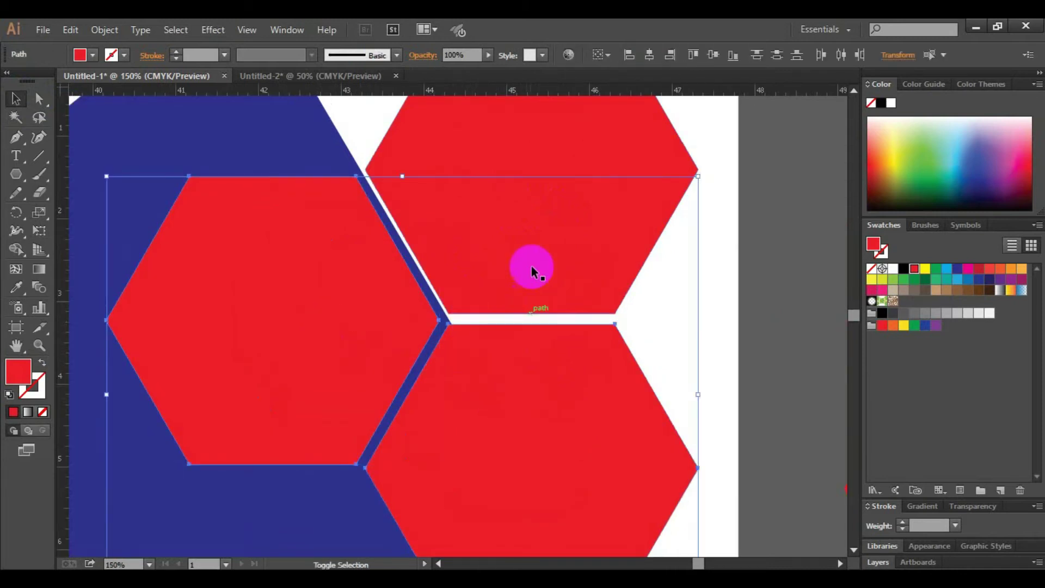
{"action": "key", "text": "Right"}
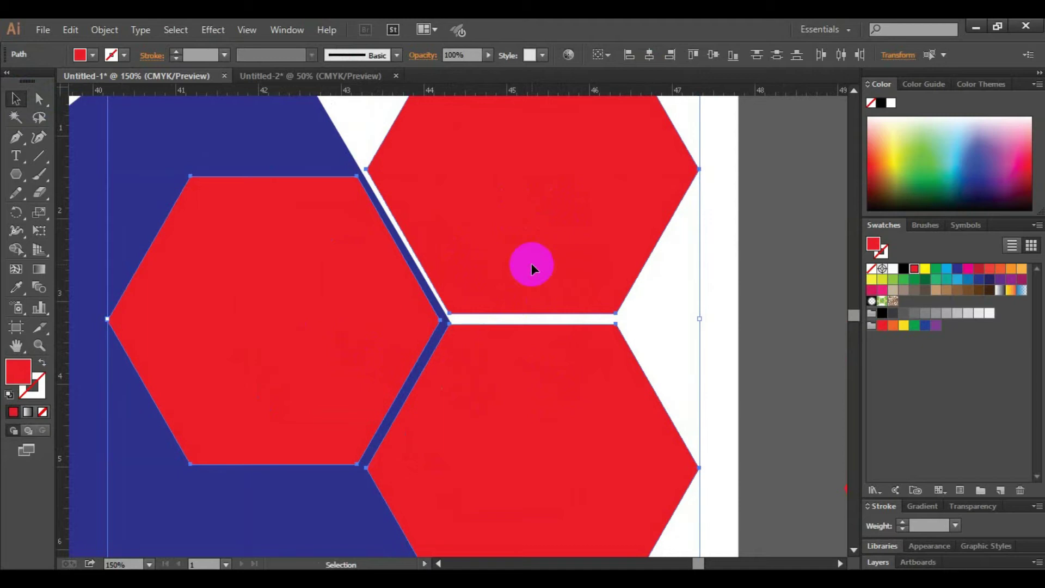
{"action": "left_click", "coordinate": [814, 324]}
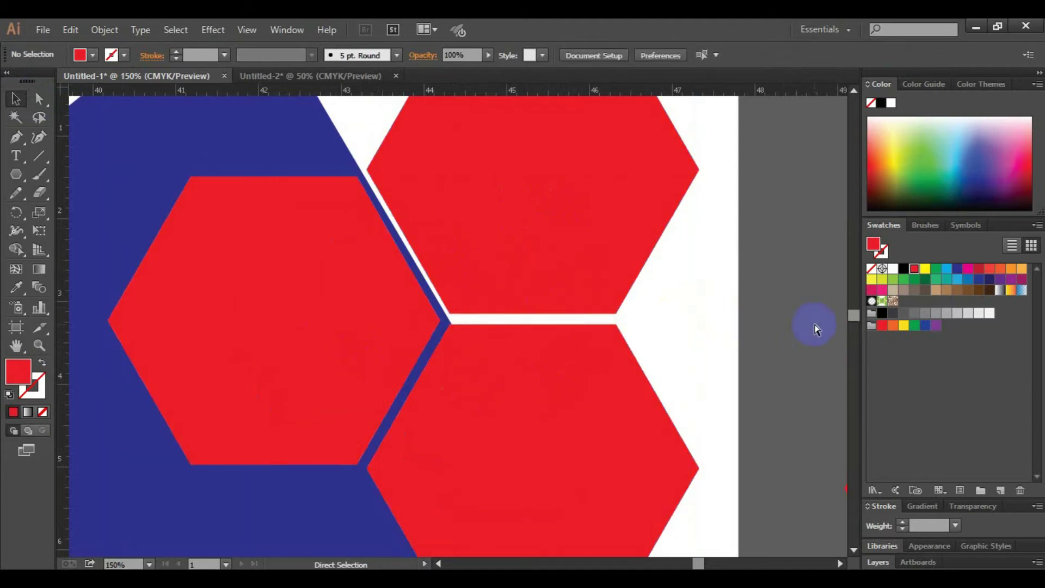
{"action": "key", "text": "ctrl+minus"}
{"action": "key", "text": "ctrl+minus"}
{"action": "key", "text": "ctrl+minus"}
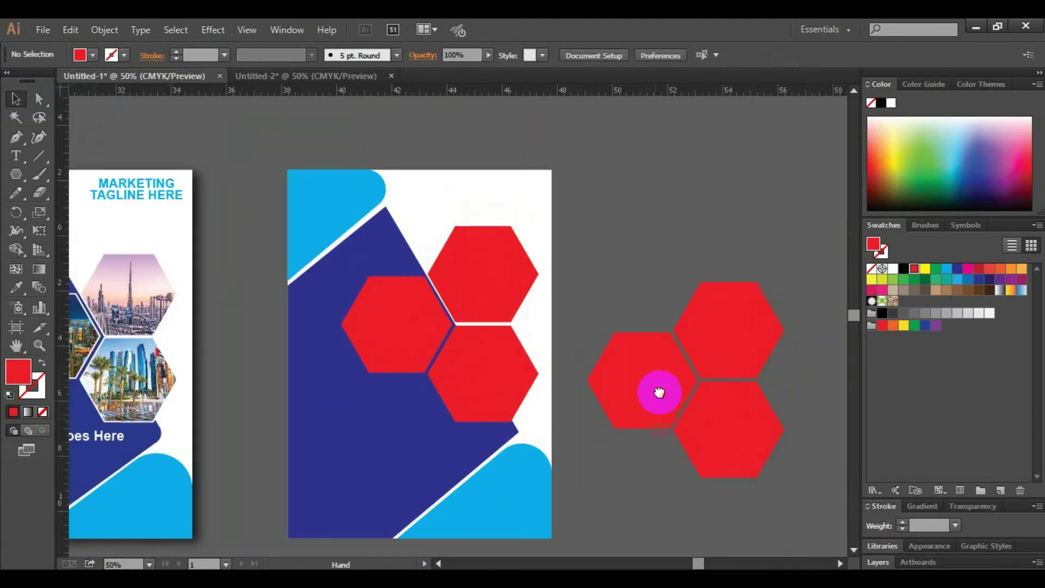
{"action": "scroll", "coordinate": [544, 327], "scroll_direction": "down", "scroll_amount": 1}
Round the navy panel's top and bottom-right corners to 0.51 in.
{"action": "left_click", "coordinate": [386, 226]}
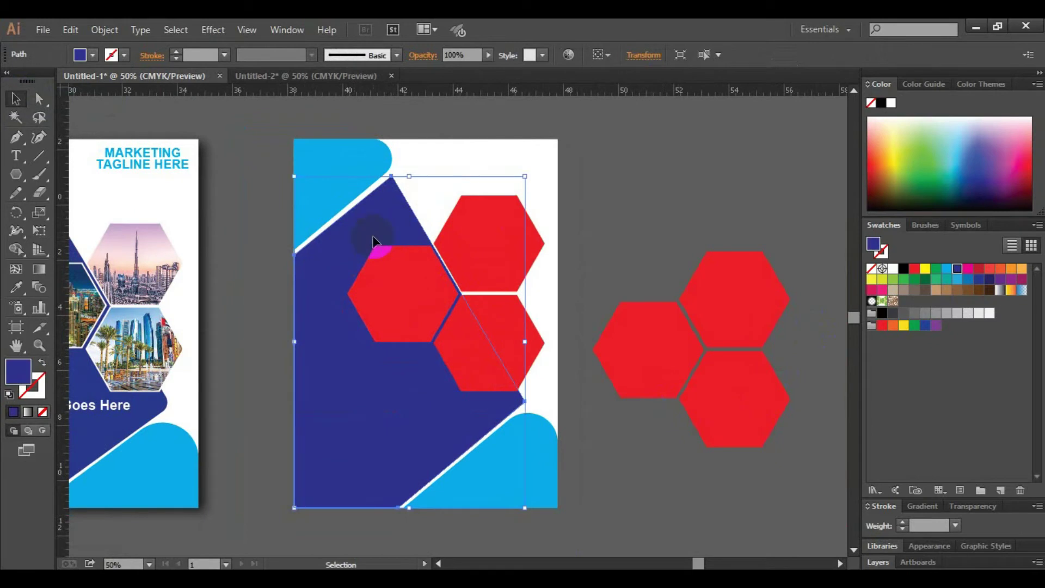
{"action": "left_click", "coordinate": [39, 99]}
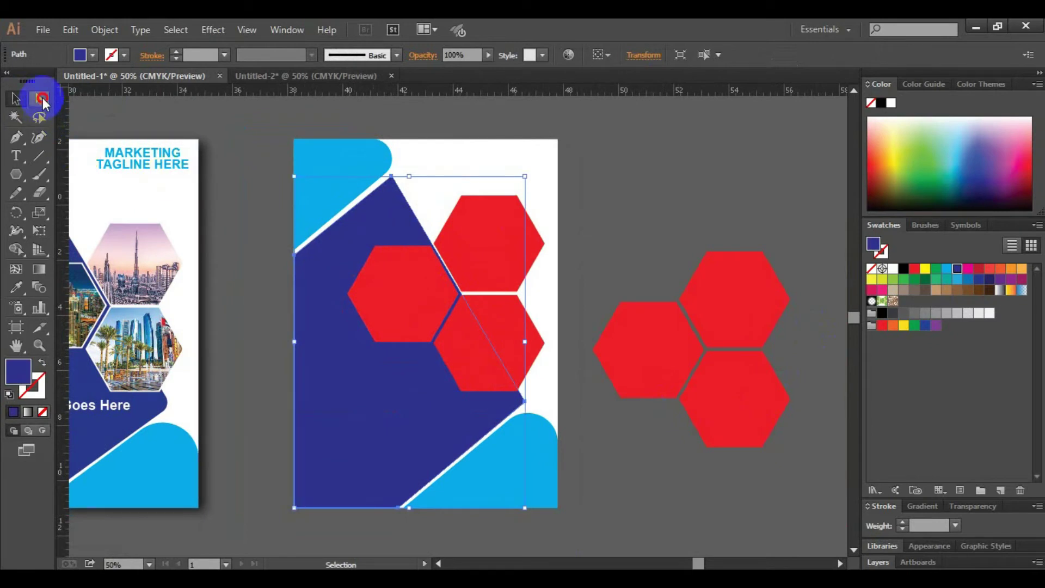
{"action": "left_click", "coordinate": [391, 176]}
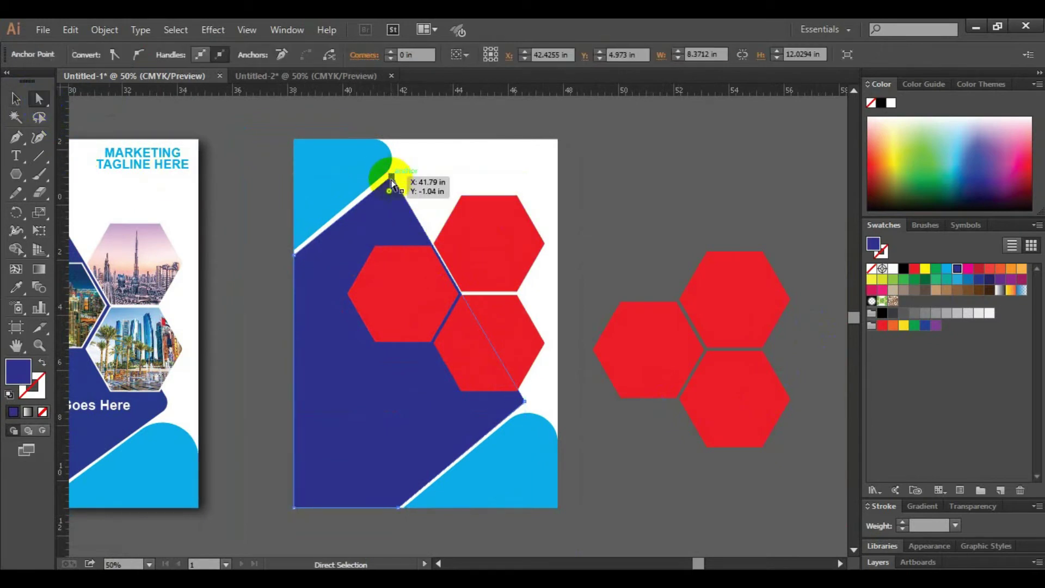
{"action": "left_click", "coordinate": [525, 403], "text": "shift"}
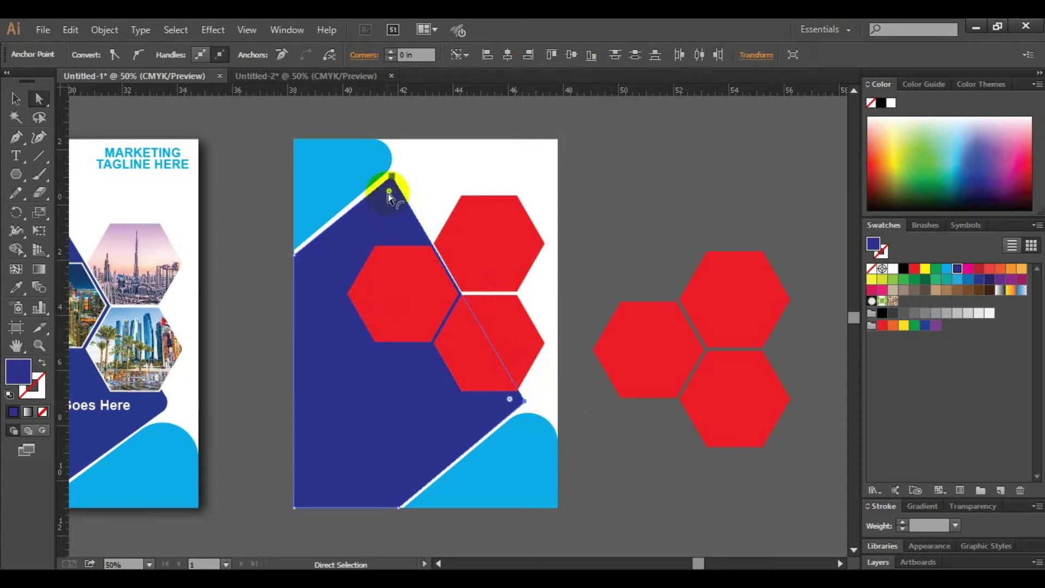
{"action": "left_click_drag", "start_coordinate": [388, 193], "coordinate": [389, 199]}
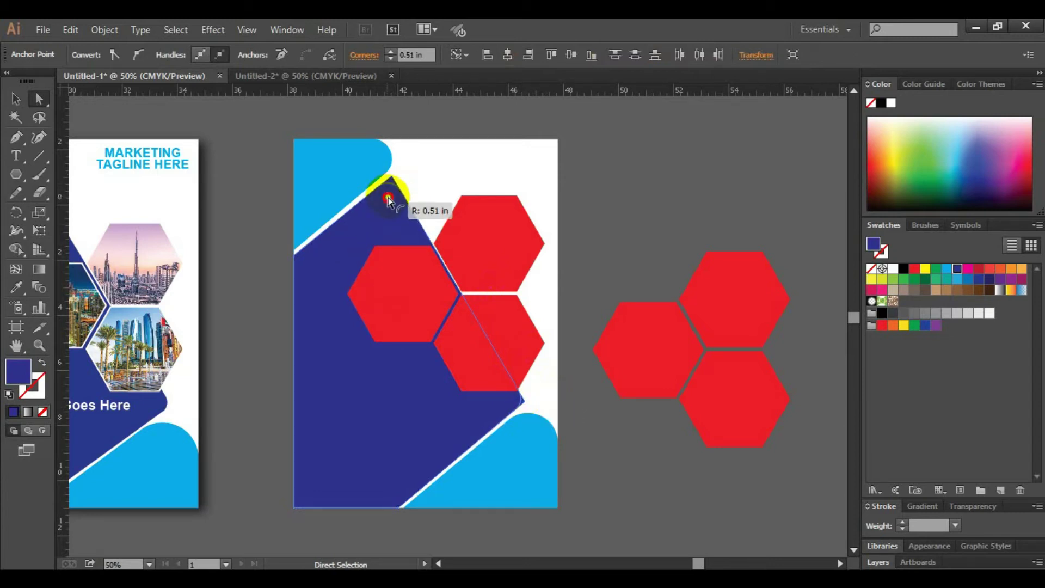
{"action": "left_click", "coordinate": [628, 234]}
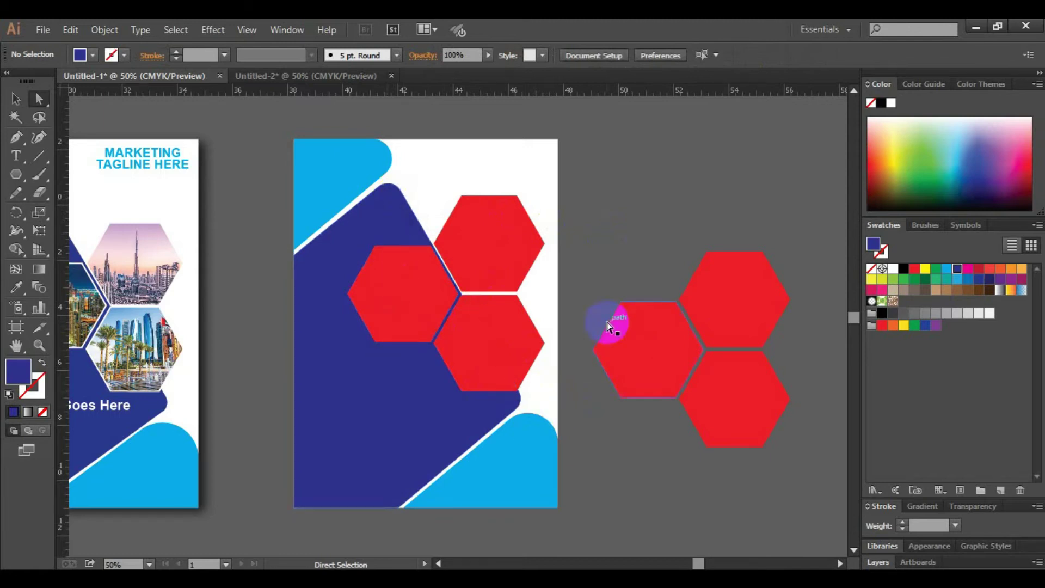
{"action": "left_click_drag", "start_coordinate": [695, 477], "coordinate": [769, 467]}
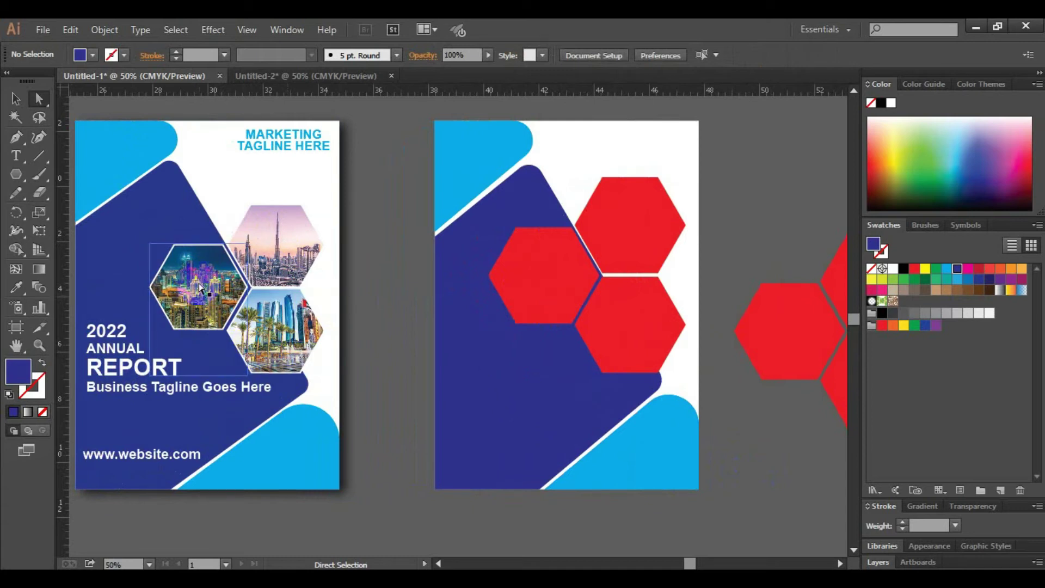
{"action": "left_click", "coordinate": [477, 501]}
{"action": "key", "text": "ctrl+minus"}
{"action": "key", "text": "ctrl+minus"}
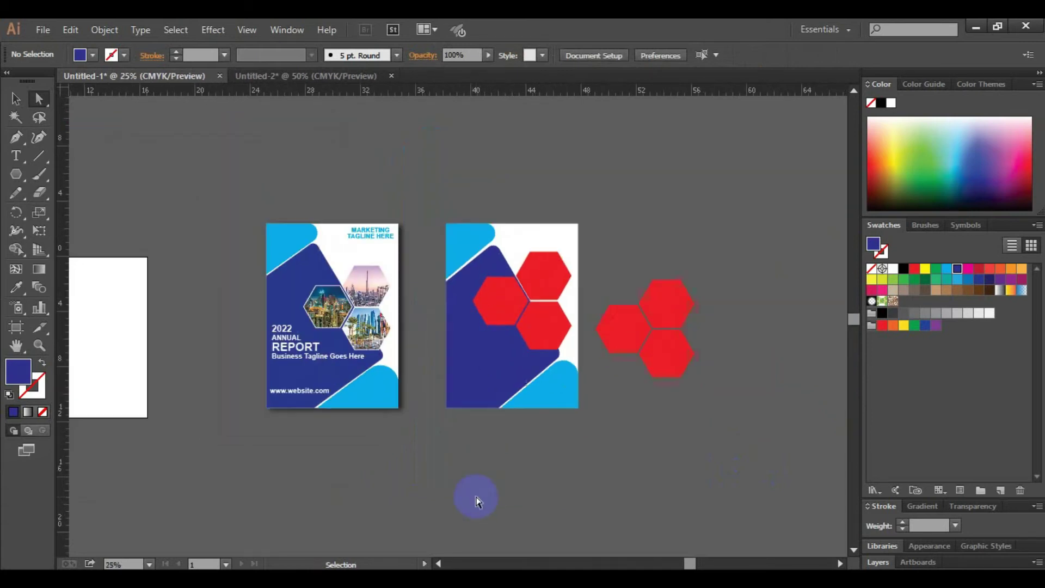
Place the Abu-Dhabi-copy-1 photo from the Desktop onto the canvas beside the covers.
{"action": "left_click_drag", "start_coordinate": [403, 126], "coordinate": [294, 200]}
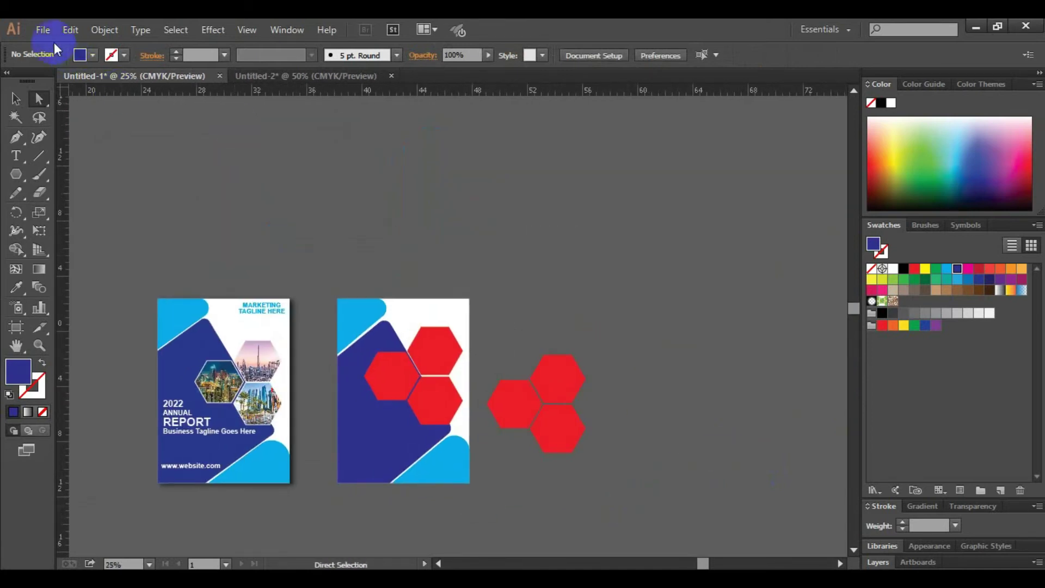
{"action": "left_click", "coordinate": [40, 31]}
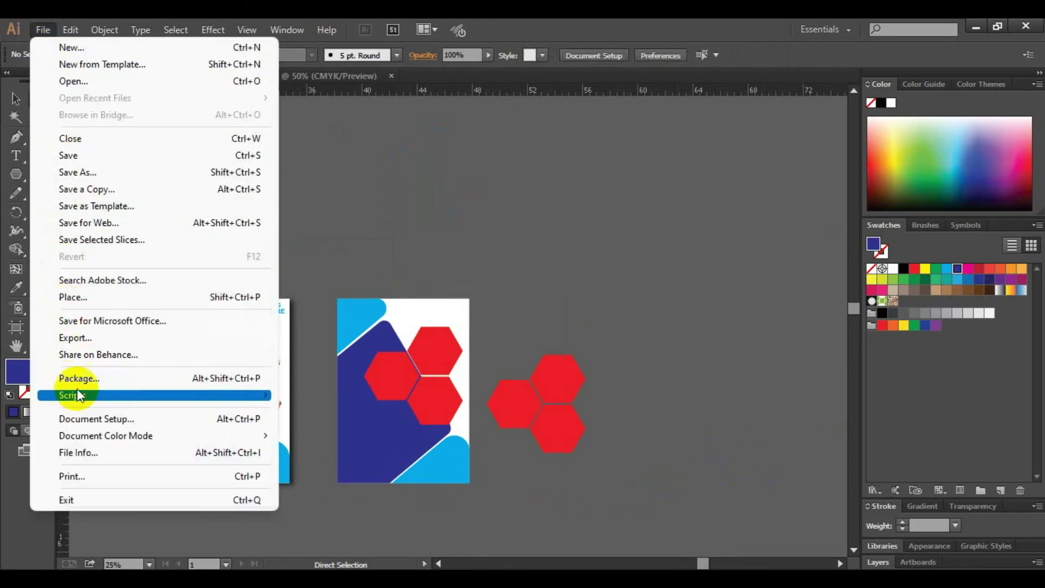
{"action": "left_click", "coordinate": [79, 297]}
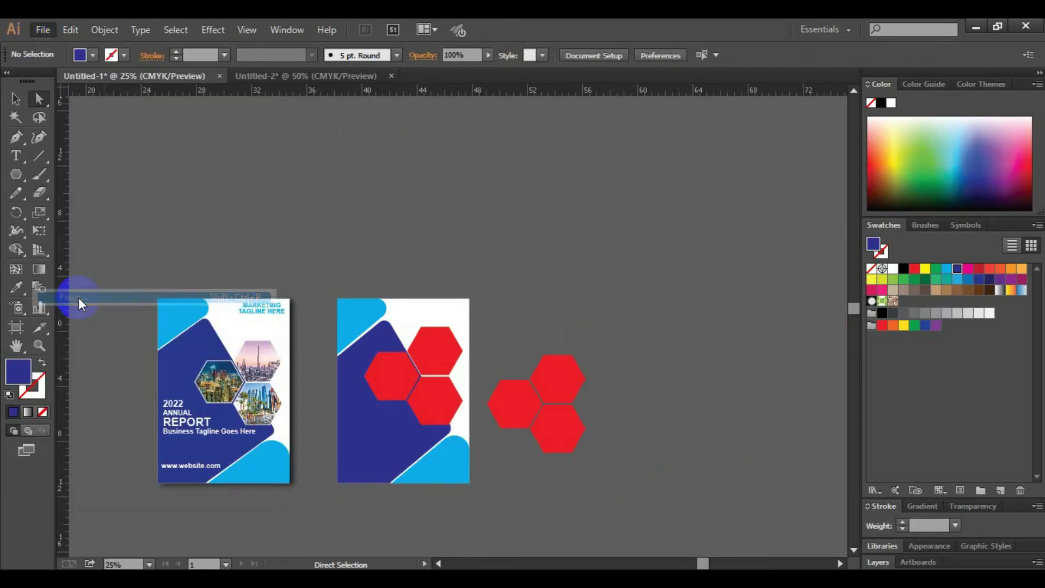
{"action": "scroll", "coordinate": [221, 250], "scroll_direction": "down", "scroll_amount": 3}
{"action": "scroll", "coordinate": [221, 251], "scroll_direction": "down", "scroll_amount": 3}
{"action": "scroll", "coordinate": [221, 252], "scroll_direction": "down", "scroll_amount": 2}
{"action": "scroll", "coordinate": [223, 254], "scroll_direction": "down", "scroll_amount": 2}
{"action": "scroll", "coordinate": [224, 253], "scroll_direction": "down", "scroll_amount": 2}
{"action": "scroll", "coordinate": [234, 218], "scroll_direction": "down", "scroll_amount": 2}
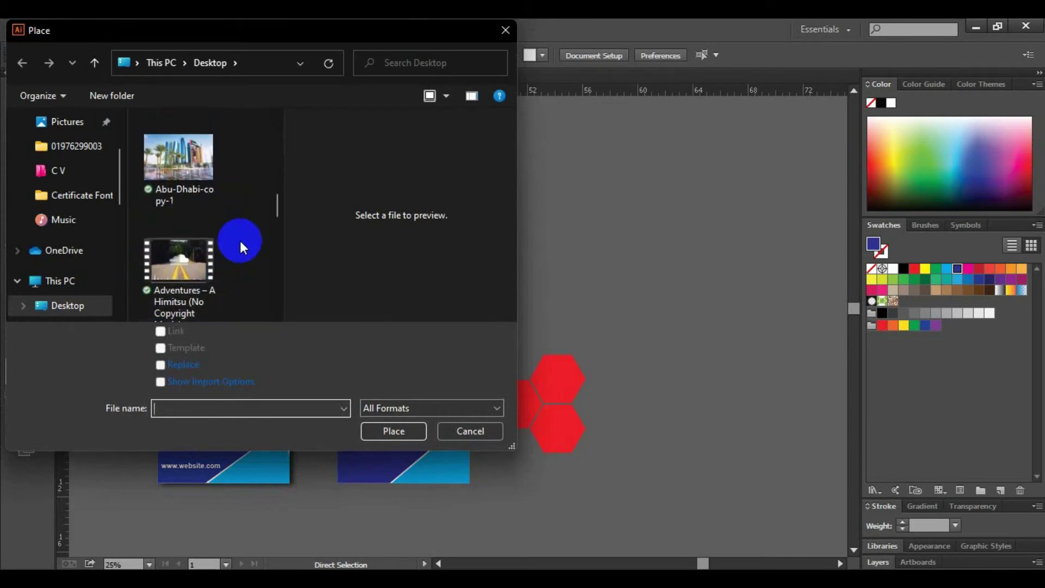
{"action": "left_click", "coordinate": [184, 161]}
{"action": "left_click", "coordinate": [387, 430]}
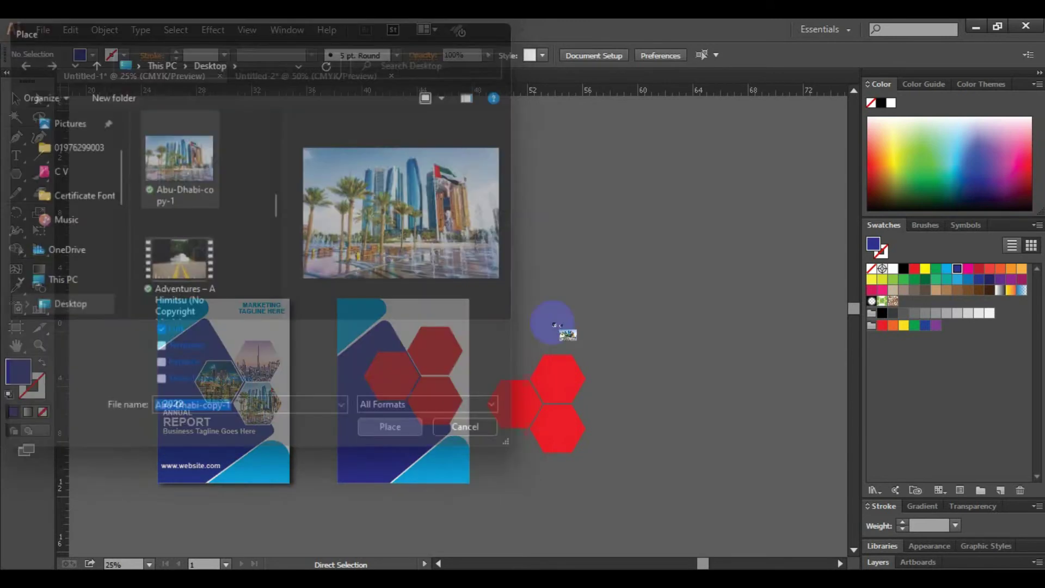
{"action": "left_click", "coordinate": [557, 185]}
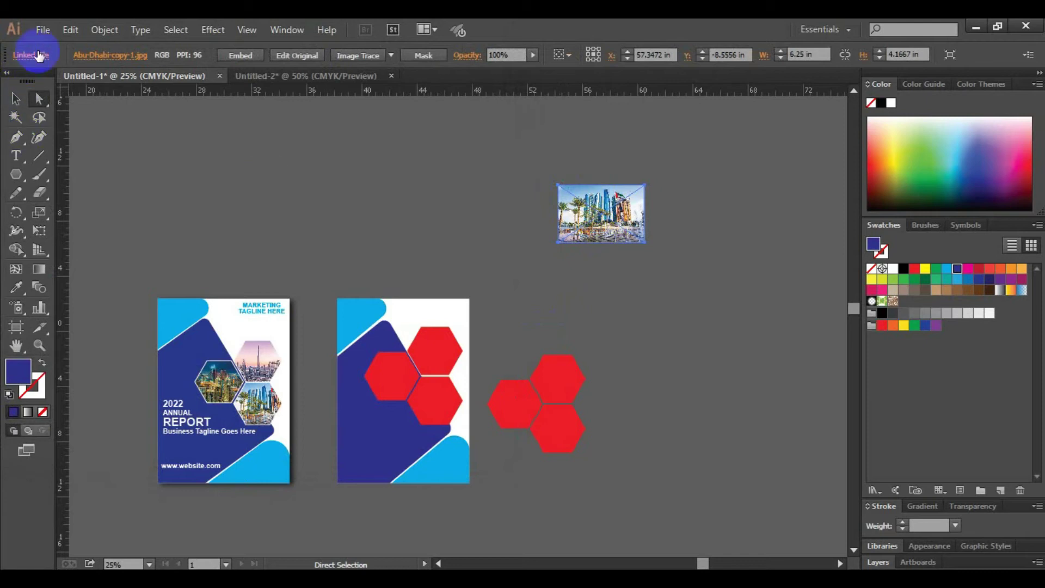
Place the night city skyline photo from the Desktop onto the canvas.
{"action": "left_click", "coordinate": [43, 30]}
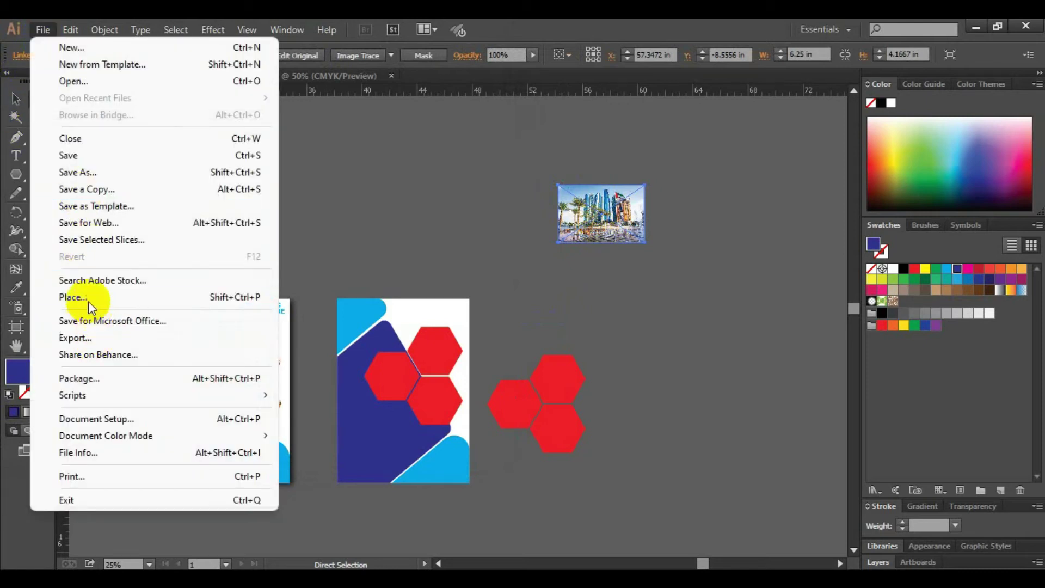
{"action": "left_click", "coordinate": [71, 297]}
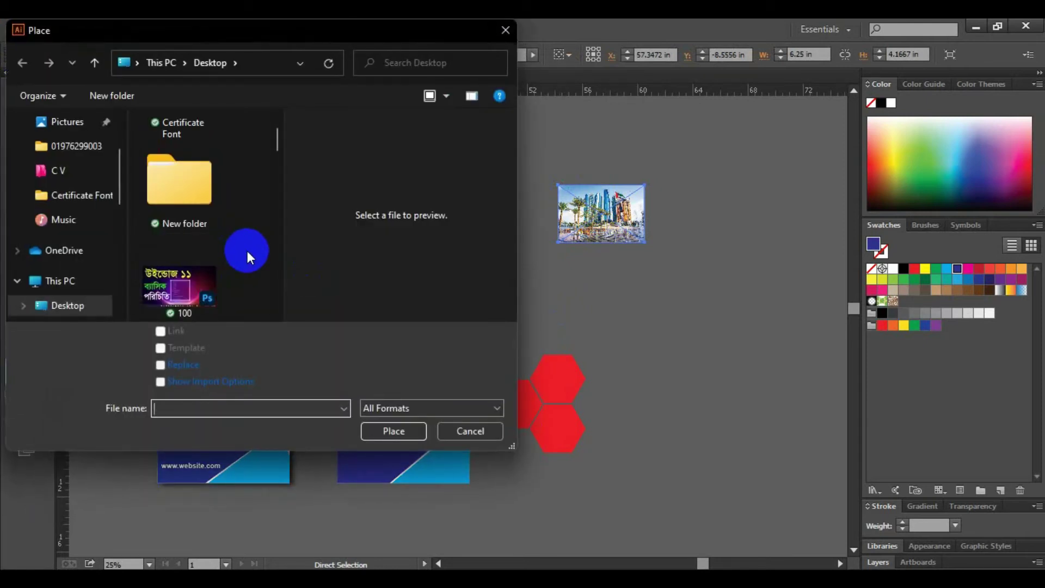
{"action": "scroll", "coordinate": [246, 248], "scroll_direction": "down", "scroll_amount": 2}
{"action": "scroll", "coordinate": [246, 248], "scroll_direction": "down", "scroll_amount": 2}
{"action": "scroll", "coordinate": [246, 248], "scroll_direction": "down", "scroll_amount": 2}
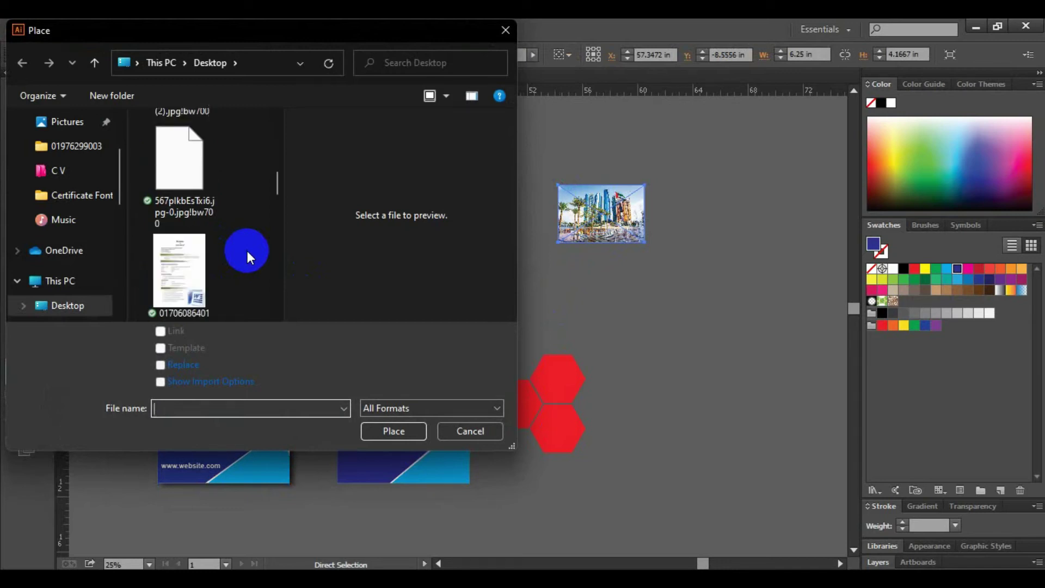
{"action": "scroll", "coordinate": [246, 248], "scroll_direction": "down", "scroll_amount": 2}
{"action": "scroll", "coordinate": [246, 248], "scroll_direction": "down", "scroll_amount": 2}
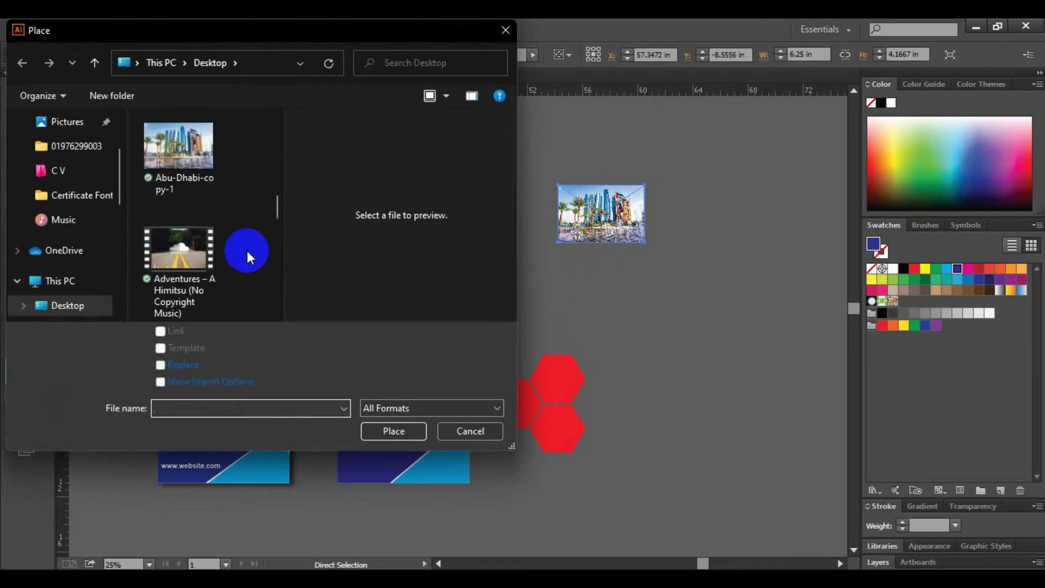
{"action": "scroll", "coordinate": [246, 248], "scroll_direction": "down", "scroll_amount": 2}
{"action": "scroll", "coordinate": [249, 254], "scroll_direction": "down", "scroll_amount": 2}
{"action": "scroll", "coordinate": [248, 254], "scroll_direction": "down", "scroll_amount": 2}
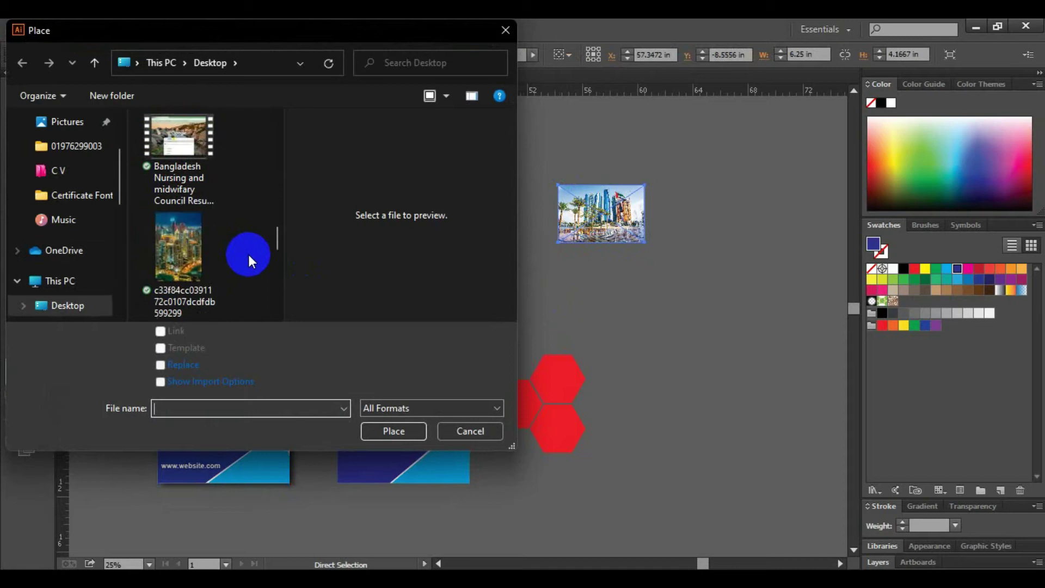
{"action": "left_click", "coordinate": [189, 247]}
{"action": "left_click", "coordinate": [387, 430]}
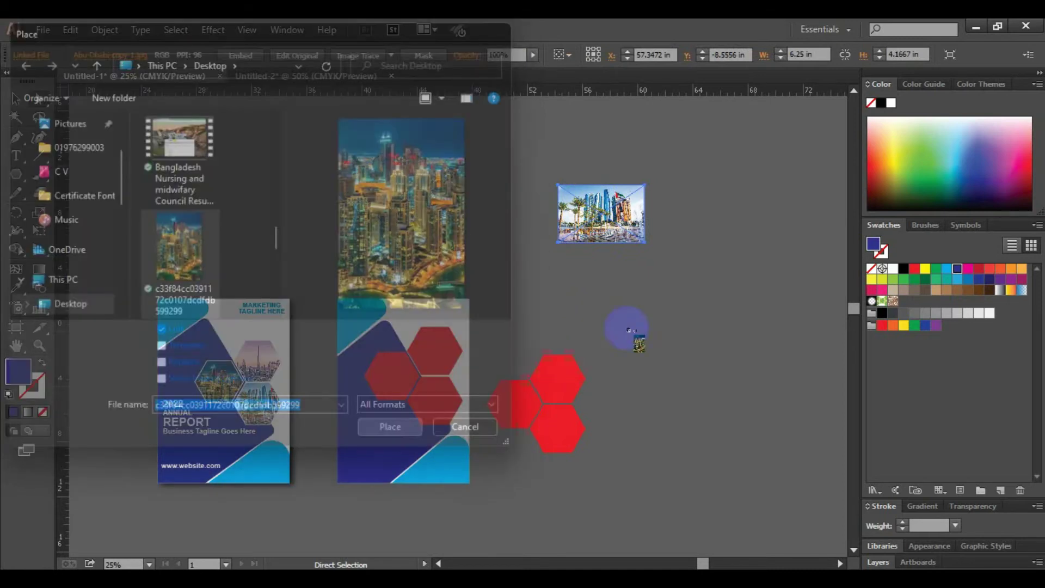
{"action": "left_click", "coordinate": [697, 185]}
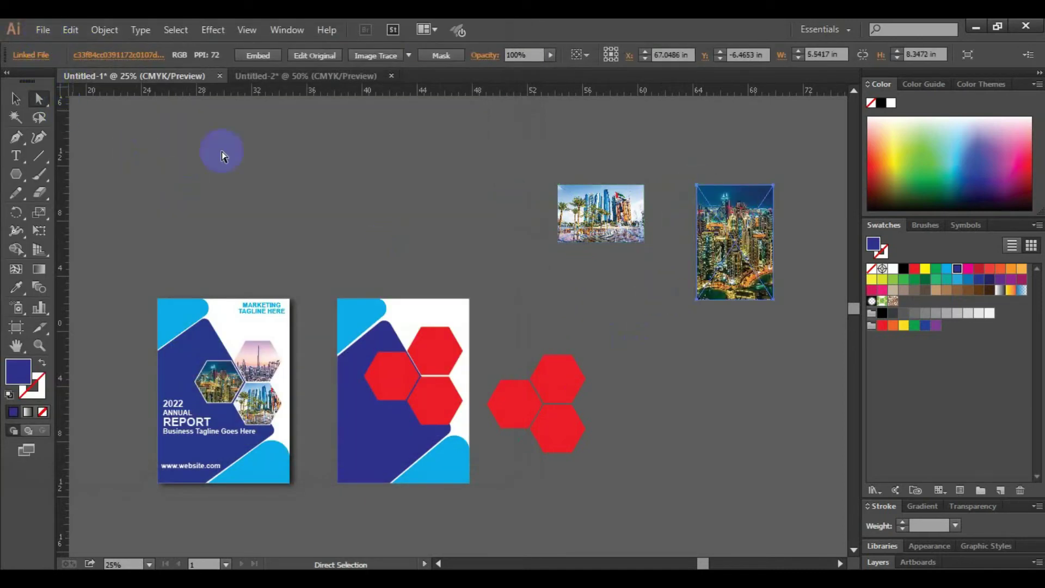
{"action": "left_click", "coordinate": [222, 168]}
Place the Dubai skyline photo on the canvas above the covers.
{"action": "left_click", "coordinate": [42, 30]}
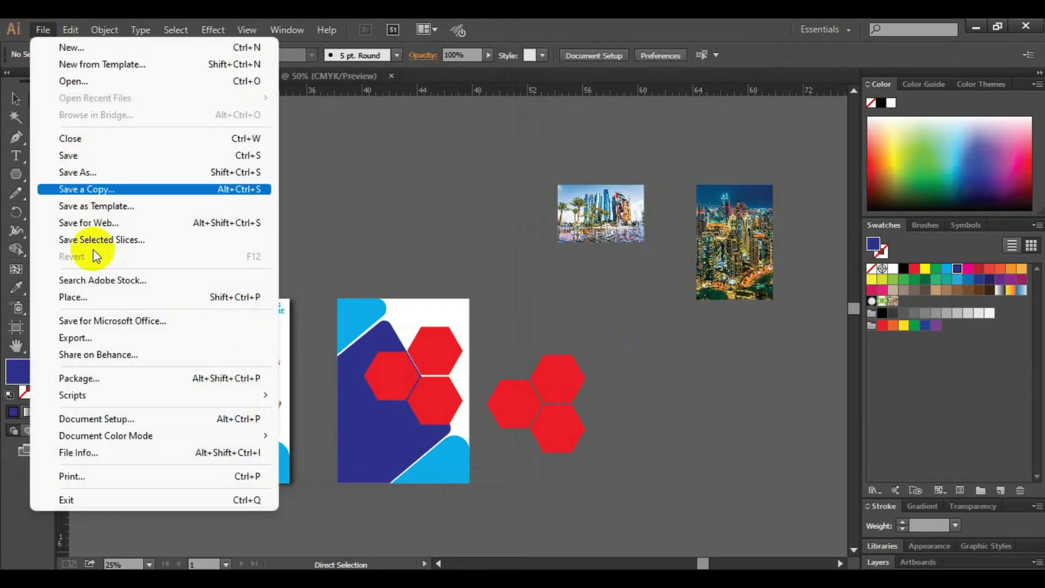
{"action": "left_click", "coordinate": [71, 295]}
{"action": "scroll", "coordinate": [234, 235], "scroll_direction": "down", "scroll_amount": 2}
{"action": "scroll", "coordinate": [253, 256], "scroll_direction": "down", "scroll_amount": 2}
{"action": "scroll", "coordinate": [253, 256], "scroll_direction": "down", "scroll_amount": 2}
{"action": "scroll", "coordinate": [254, 256], "scroll_direction": "down", "scroll_amount": 2}
{"action": "scroll", "coordinate": [253, 256], "scroll_direction": "down", "scroll_amount": 1}
{"action": "scroll", "coordinate": [253, 256], "scroll_direction": "down", "scroll_amount": 1}
{"action": "scroll", "coordinate": [254, 256], "scroll_direction": "down", "scroll_amount": 1}
{"action": "scroll", "coordinate": [254, 256], "scroll_direction": "down", "scroll_amount": 1}
{"action": "scroll", "coordinate": [253, 256], "scroll_direction": "down", "scroll_amount": 1}
{"action": "left_click", "coordinate": [191, 256]}
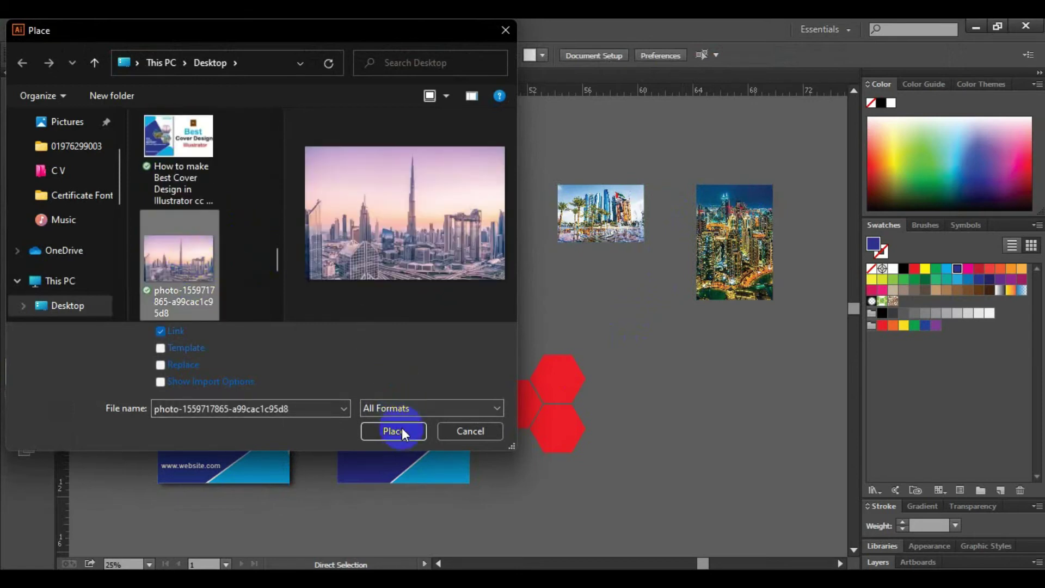
{"action": "left_click", "coordinate": [394, 431]}
{"action": "left_click", "coordinate": [329, 154]}
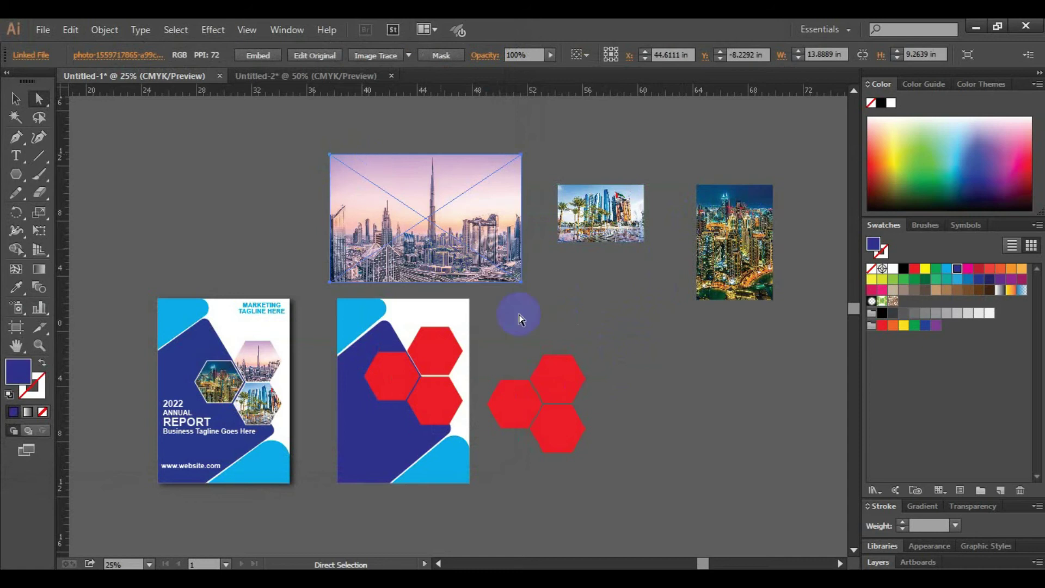
{"action": "left_click", "coordinate": [586, 322]}
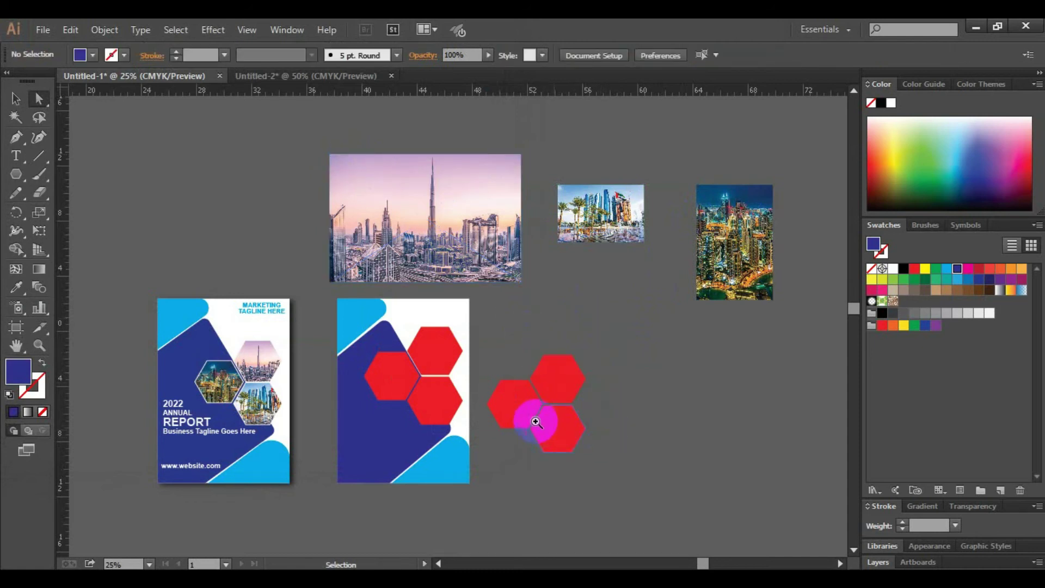
Move the three-hexagon group further to the right.
{"action": "left_click", "coordinate": [536, 399]}
{"action": "left_click_drag", "start_coordinate": [630, 340], "coordinate": [548, 469]}
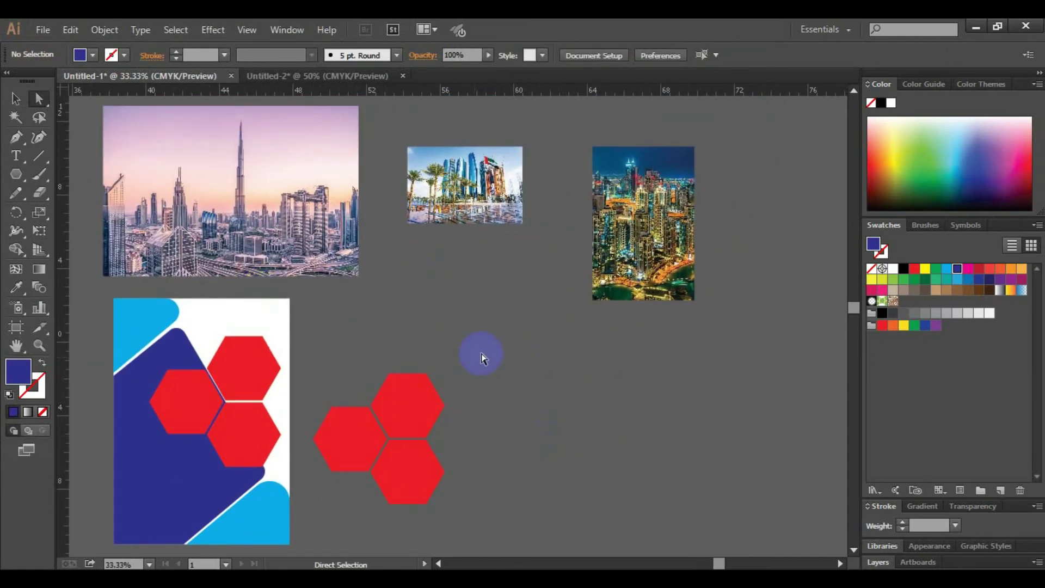
{"action": "left_click_drag", "start_coordinate": [322, 348], "coordinate": [462, 507]}
{"action": "left_click_drag", "start_coordinate": [403, 401], "coordinate": [556, 400]}
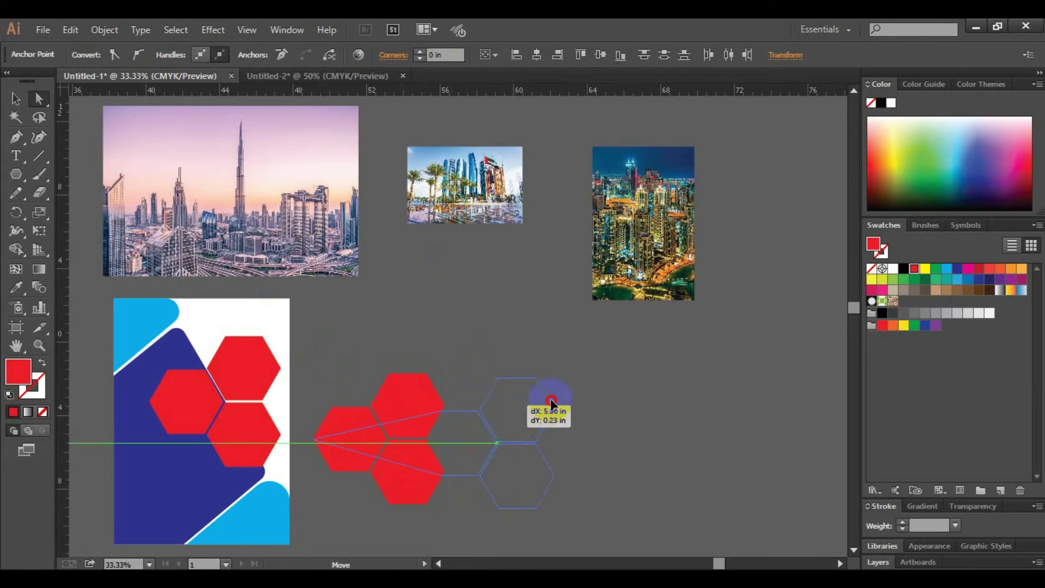
{"action": "key", "text": "ctrl+z"}
{"action": "left_click", "coordinate": [15, 99]}
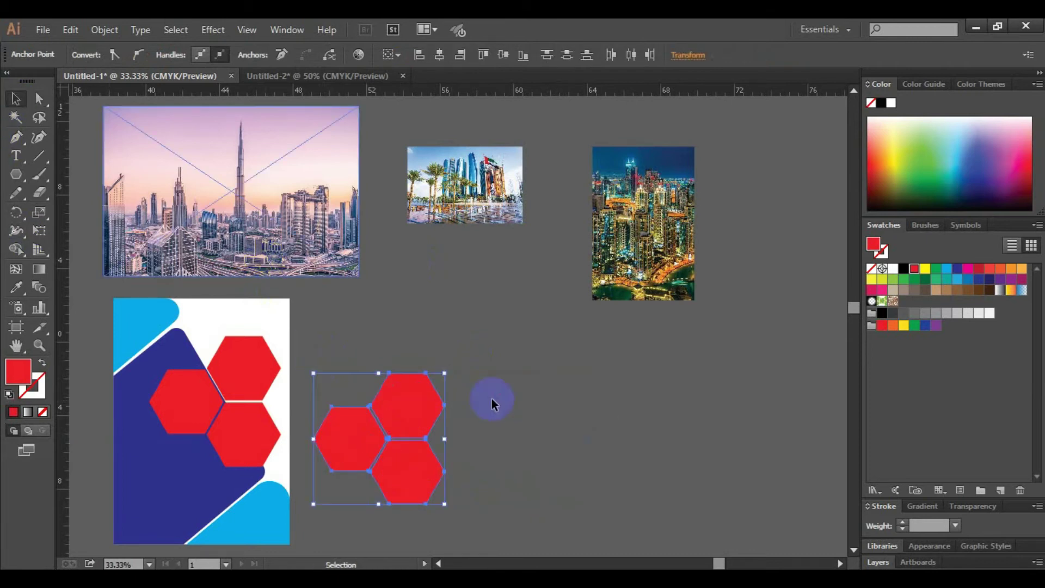
{"action": "left_click", "coordinate": [342, 340]}
{"action": "left_click_drag", "start_coordinate": [403, 415], "coordinate": [606, 411]}
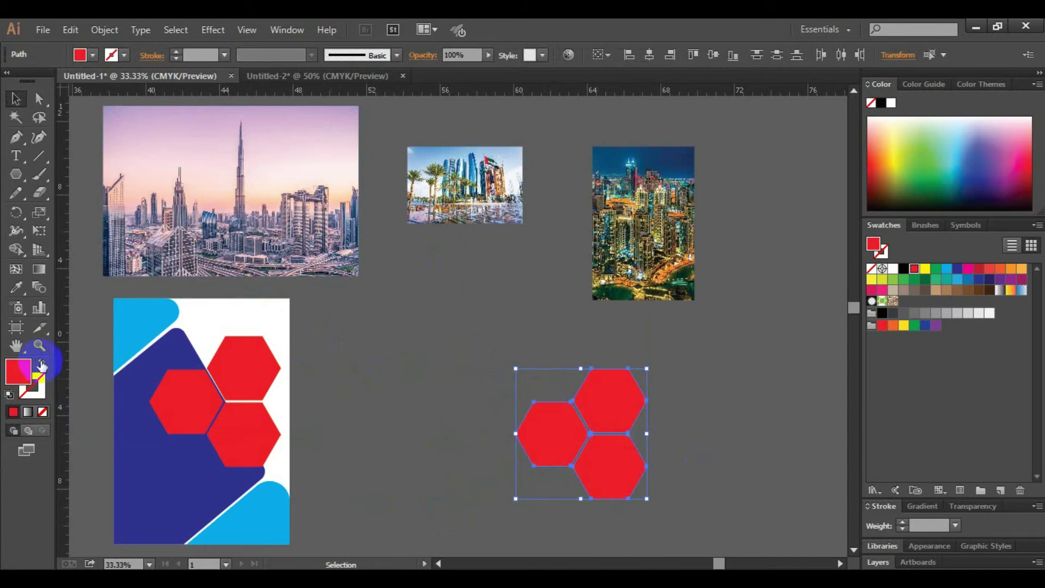
Give the hexagons a 1 pt white outline while keeping their red fill.
{"action": "key", "text": "shift+x"}
{"action": "left_click", "coordinate": [400, 429]}
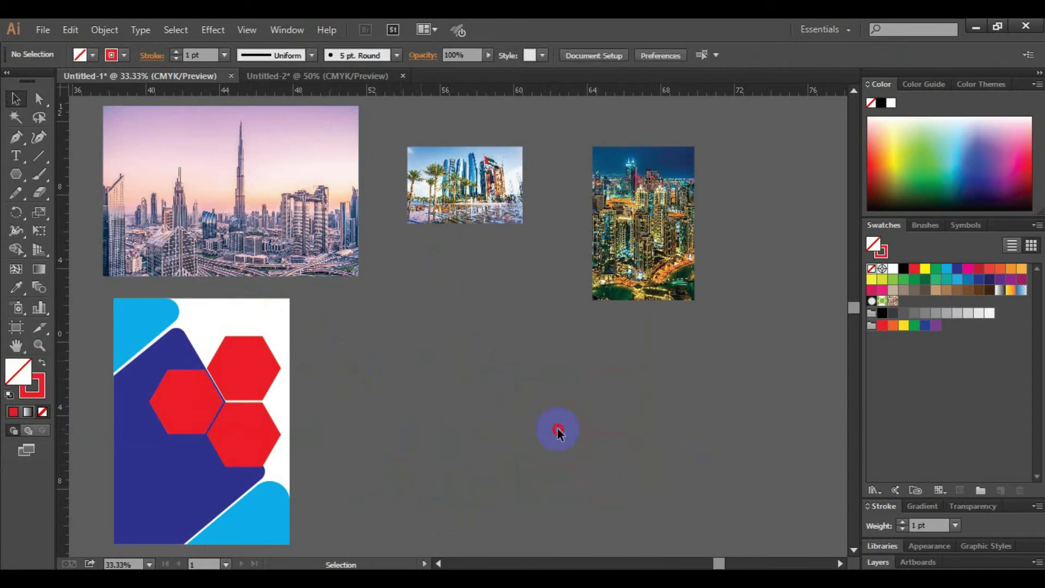
{"action": "left_click", "coordinate": [638, 497]}
{"action": "key", "text": "z"}
{"action": "left_click", "coordinate": [579, 410]}
{"action": "left_click", "coordinate": [481, 352]}
{"action": "key", "text": "v"}
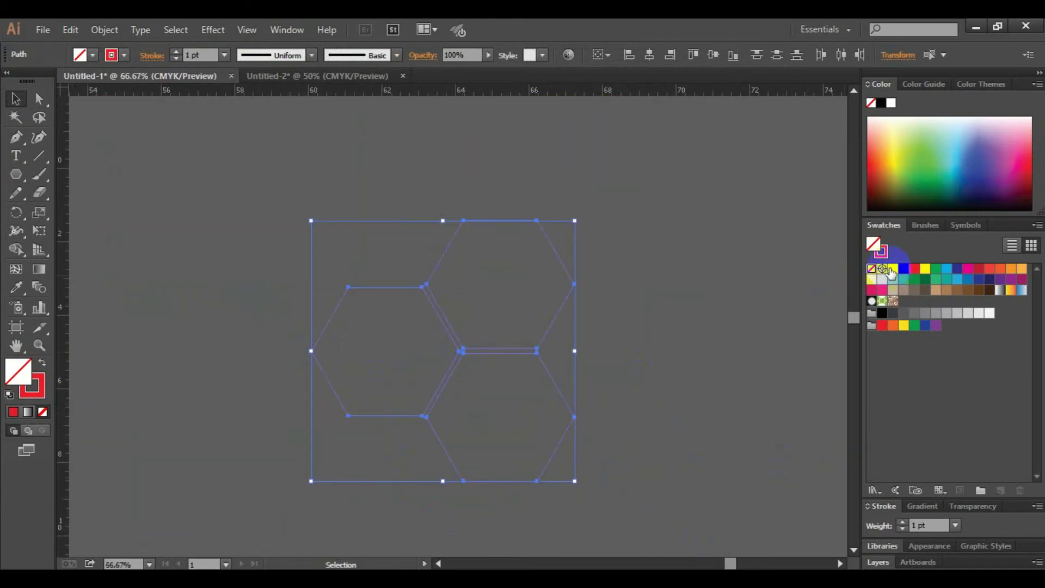
{"action": "left_click", "coordinate": [892, 270]}
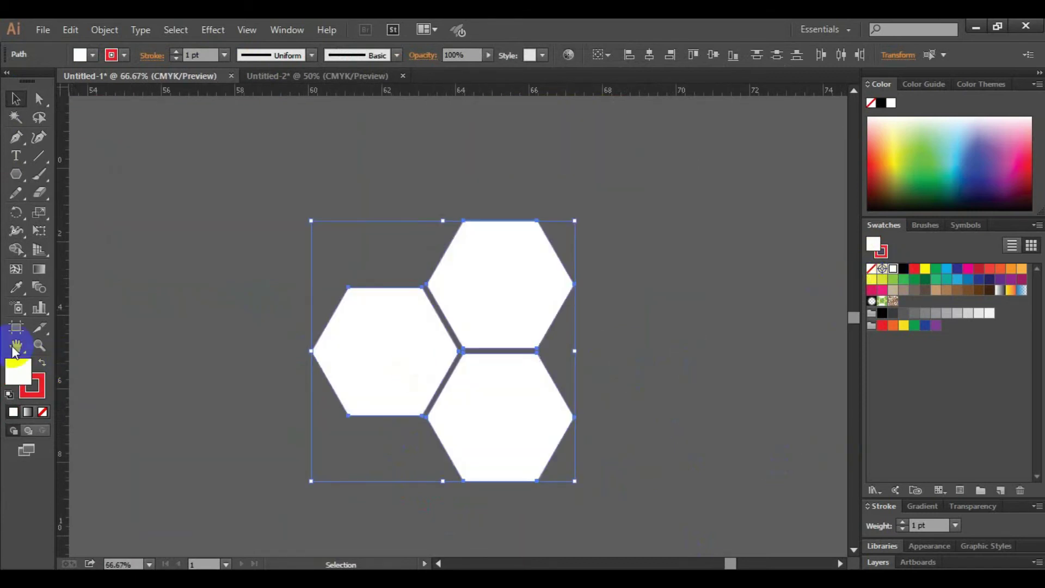
{"action": "left_click", "coordinate": [43, 362]}
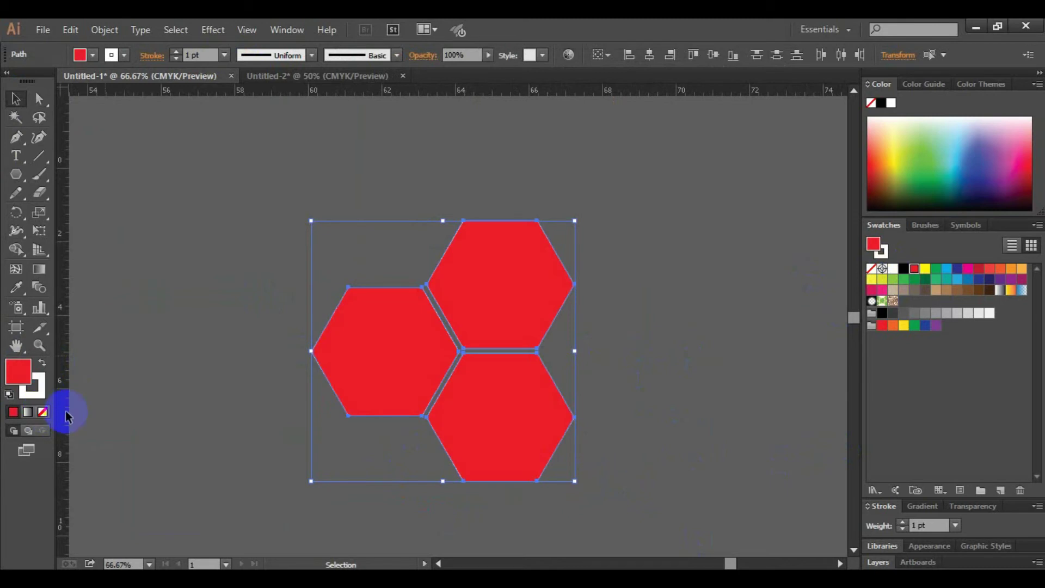
{"action": "left_click", "coordinate": [42, 412]}
{"action": "left_click", "coordinate": [499, 339]}
{"action": "left_click_drag", "start_coordinate": [635, 380], "coordinate": [749, 430]}
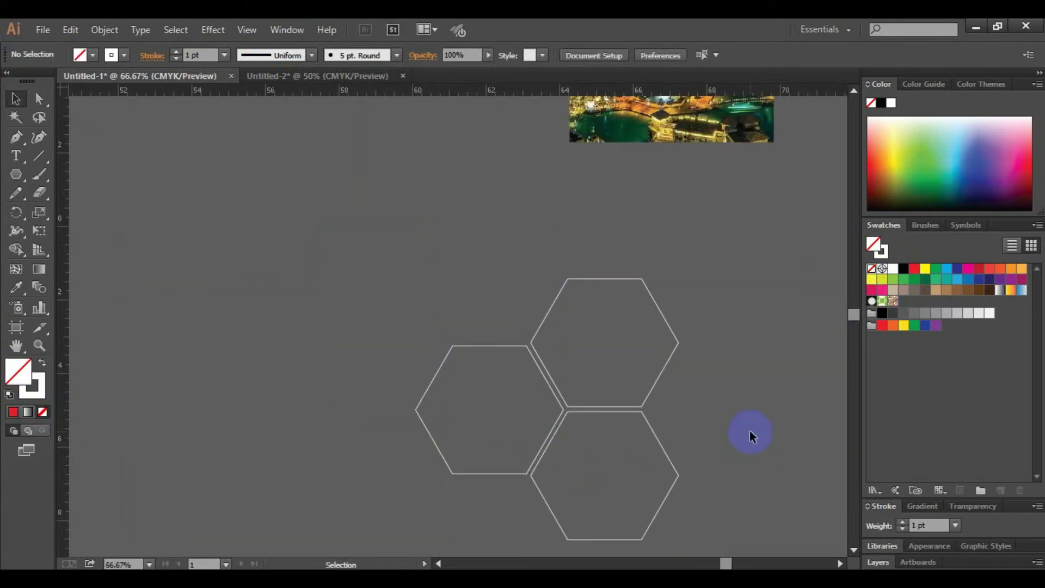
Embed the pink-sky skyline photo and shrink it to roughly hexagon size.
{"action": "key", "text": "ctrl+minus"}
{"action": "key", "text": "ctrl+minus"}
{"action": "key", "text": "ctrl+minus"}
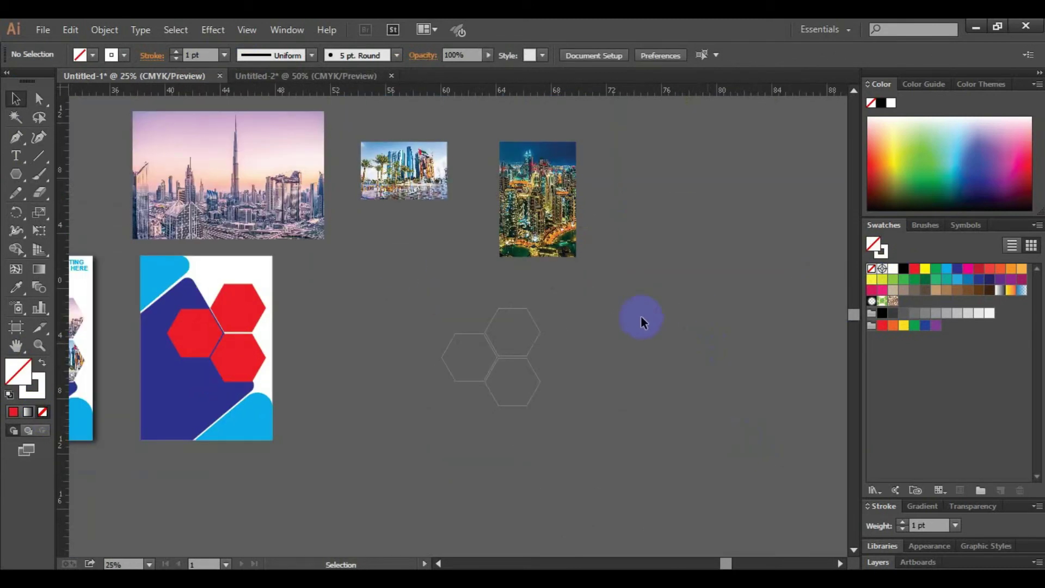
{"action": "mouse_move", "coordinate": [203, 174]}
{"action": "left_mouse_down"}
{"action": "mouse_move", "coordinate": [370, 286]}
{"action": "mouse_move", "coordinate": [647, 339]}
{"action": "left_mouse_up"}
{"action": "left_click", "coordinate": [695, 476]}
{"action": "left_click", "coordinate": [644, 353]}
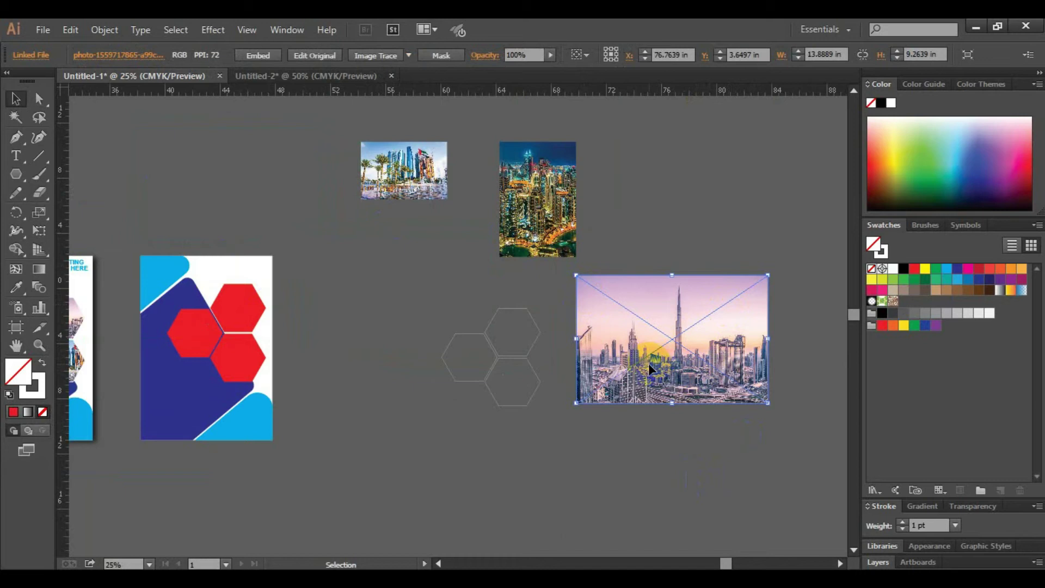
{"action": "left_click", "coordinate": [256, 56]}
{"action": "key", "text": "ctrl+shift+a"}
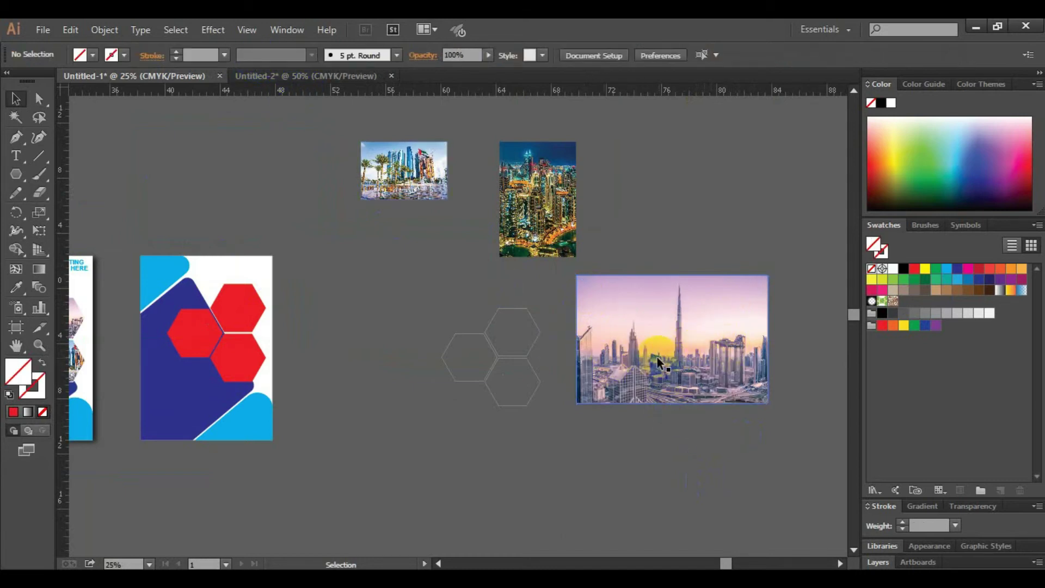
{"action": "key", "text": "ctrl+plus"}
{"action": "key", "text": "ctrl+plus"}
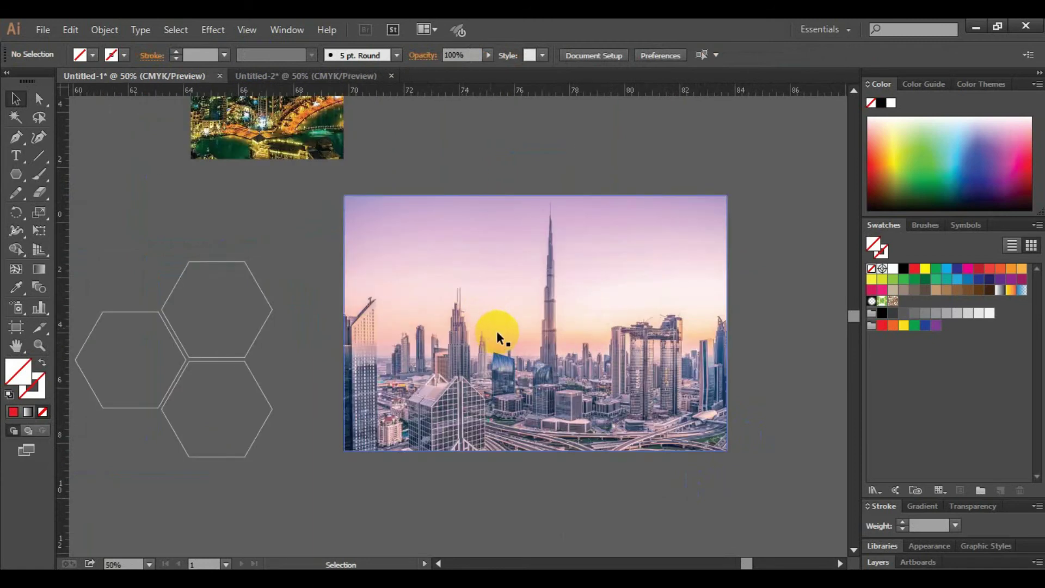
{"action": "left_click", "coordinate": [700, 442]}
{"action": "mouse_move", "coordinate": [701, 442]}
{"action": "left_mouse_down"}
{"action": "mouse_move", "coordinate": [576, 344]}
{"action": "mouse_move", "coordinate": [245, 324]}
{"action": "left_mouse_up"}
{"action": "key", "text": "ctrl+plus"}
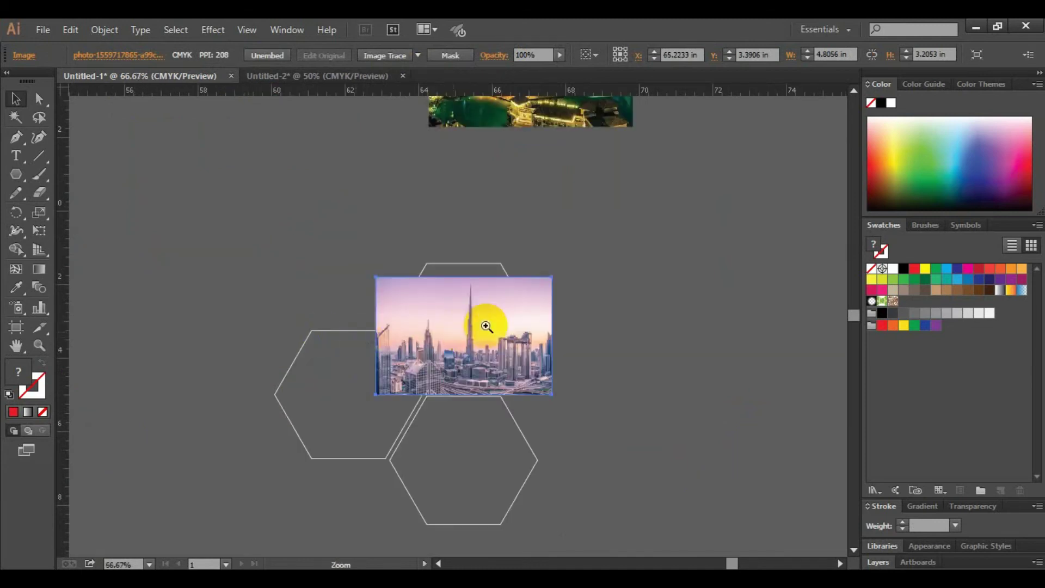
{"action": "key", "text": "ctrl+plus"}
Send the skyline photo behind the hexagons and fit it over the top hexagon.
{"action": "left_click", "coordinate": [468, 227]}
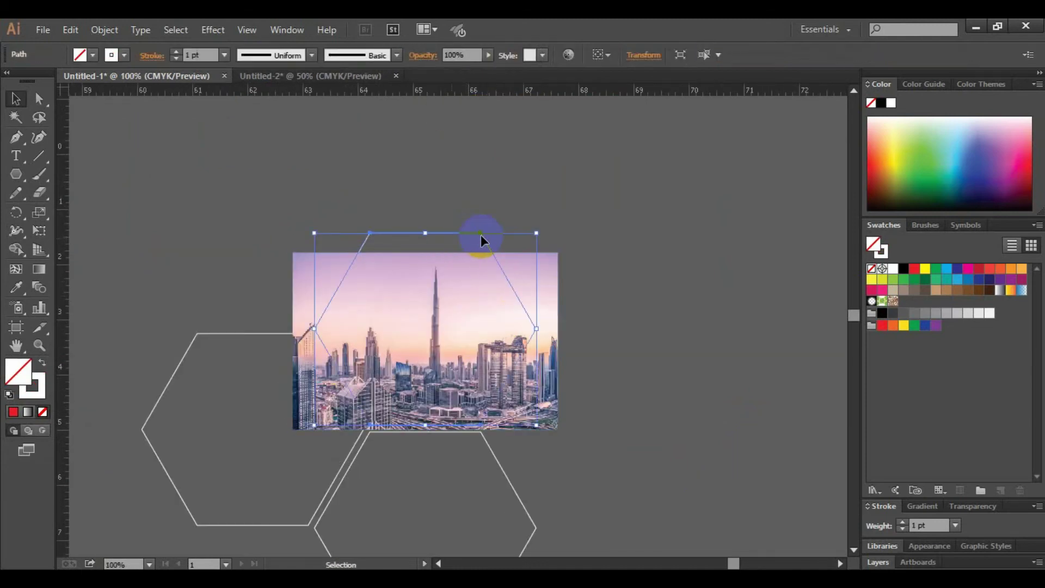
{"action": "left_click", "coordinate": [541, 280]}
{"action": "left_click", "coordinate": [717, 359]}
{"action": "left_click", "coordinate": [535, 264]}
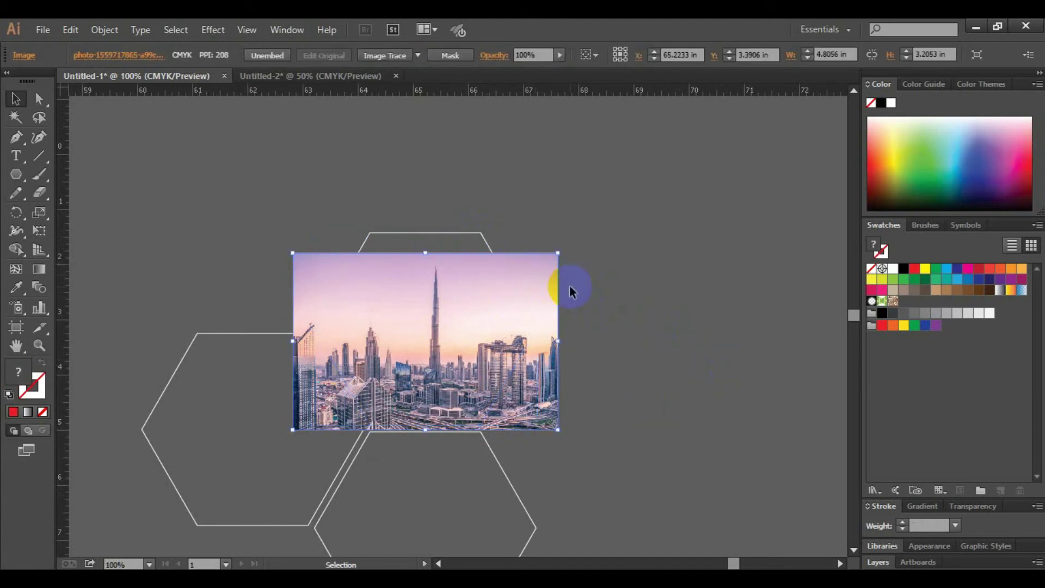
{"action": "right_click", "coordinate": [518, 279]}
{"action": "mouse_move", "coordinate": [564, 370]}
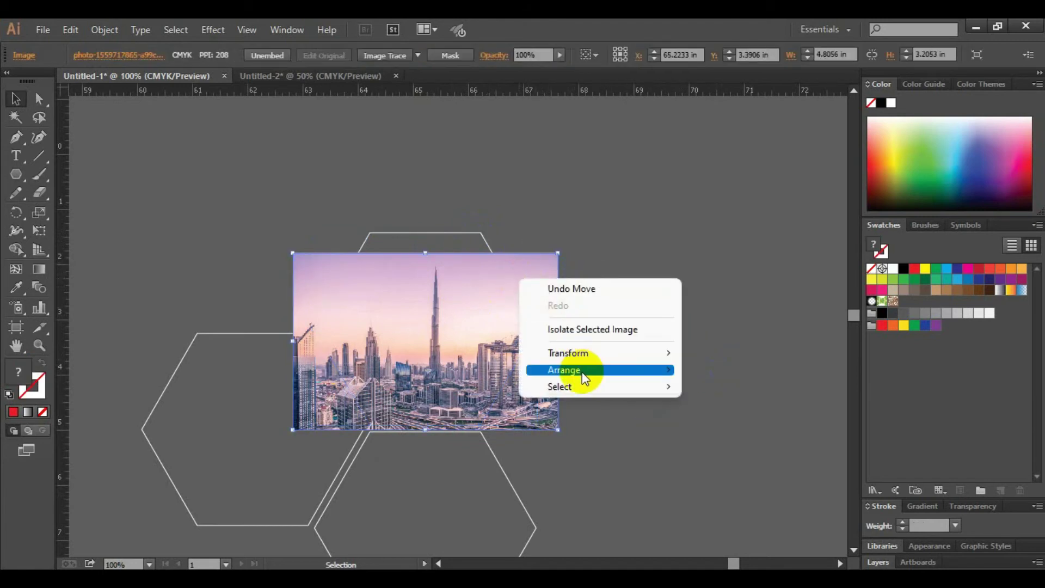
{"action": "left_click", "coordinate": [746, 406]}
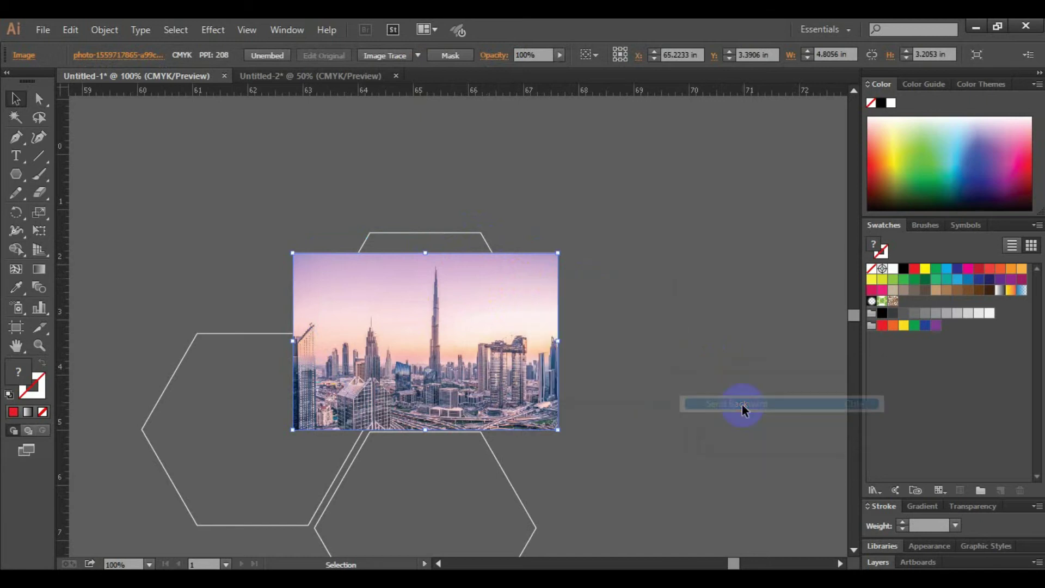
{"action": "right_click", "coordinate": [525, 297]}
{"action": "mouse_move", "coordinate": [571, 381]}
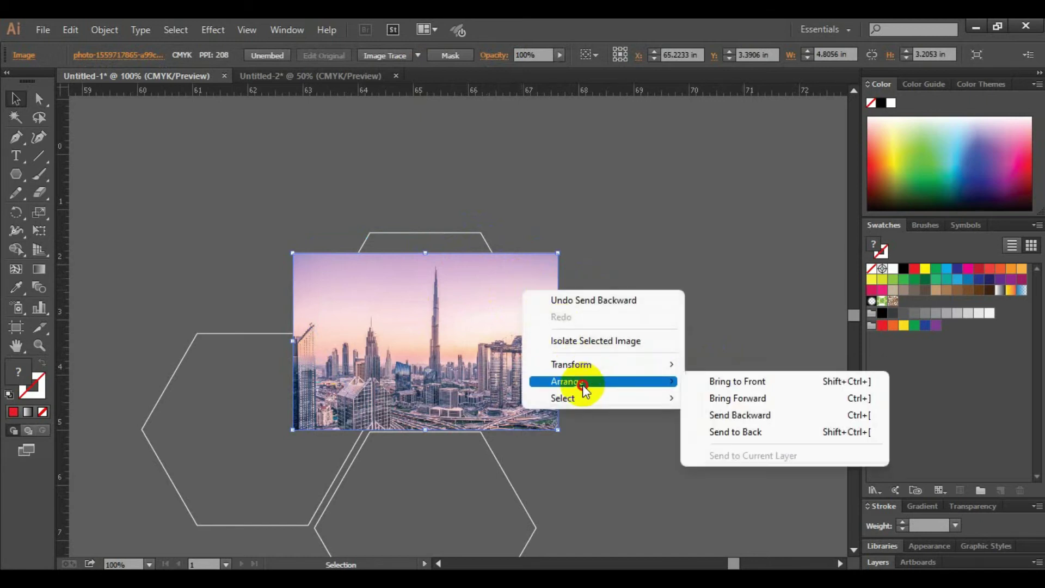
{"action": "left_click", "coordinate": [747, 433]}
{"action": "left_click", "coordinate": [683, 354]}
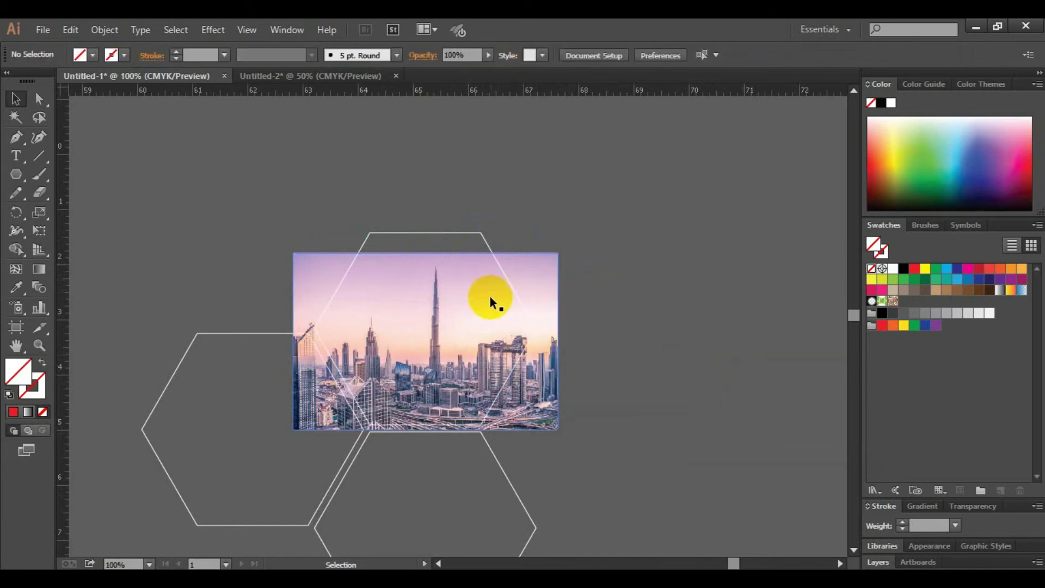
{"action": "left_click", "coordinate": [541, 277]}
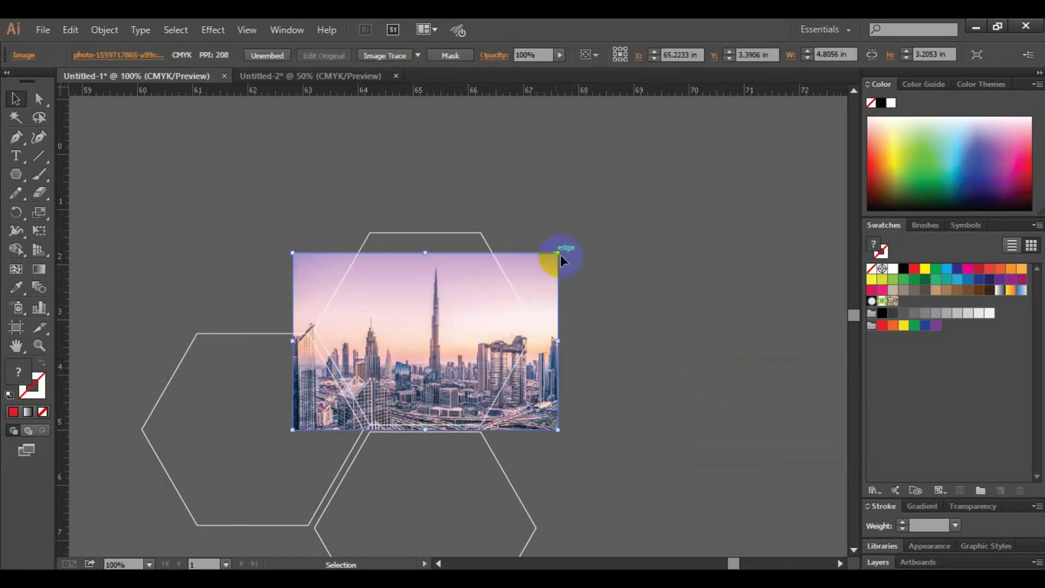
{"action": "mouse_move", "coordinate": [557, 253]}
{"action": "left_mouse_down"}
{"action": "mouse_move", "coordinate": [576, 240]}
{"action": "mouse_move", "coordinate": [542, 264]}
{"action": "mouse_move", "coordinate": [541, 252]}
{"action": "left_mouse_up"}
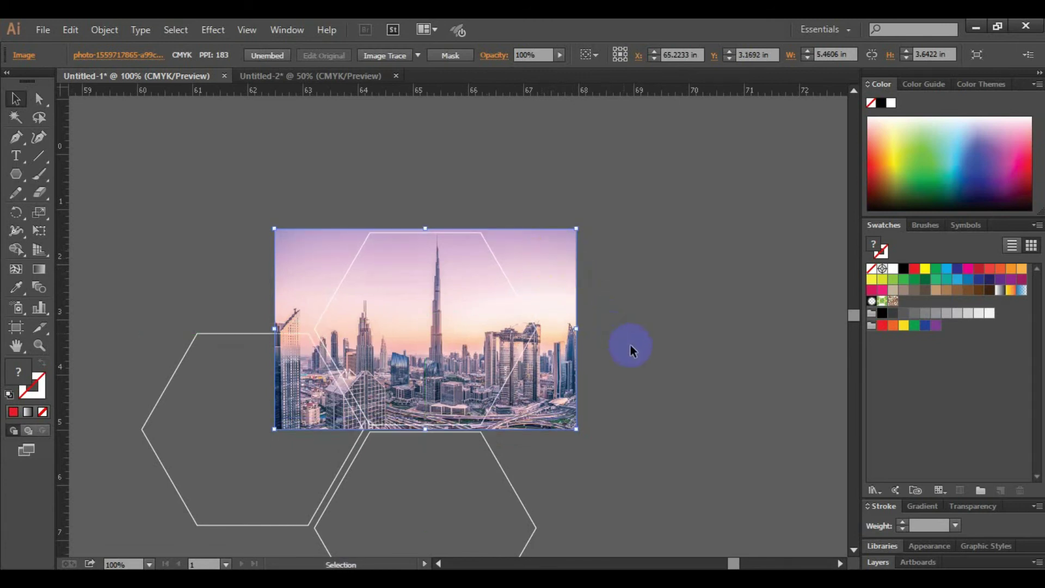
{"action": "left_click", "coordinate": [648, 357]}
{"action": "left_click", "coordinate": [556, 270]}
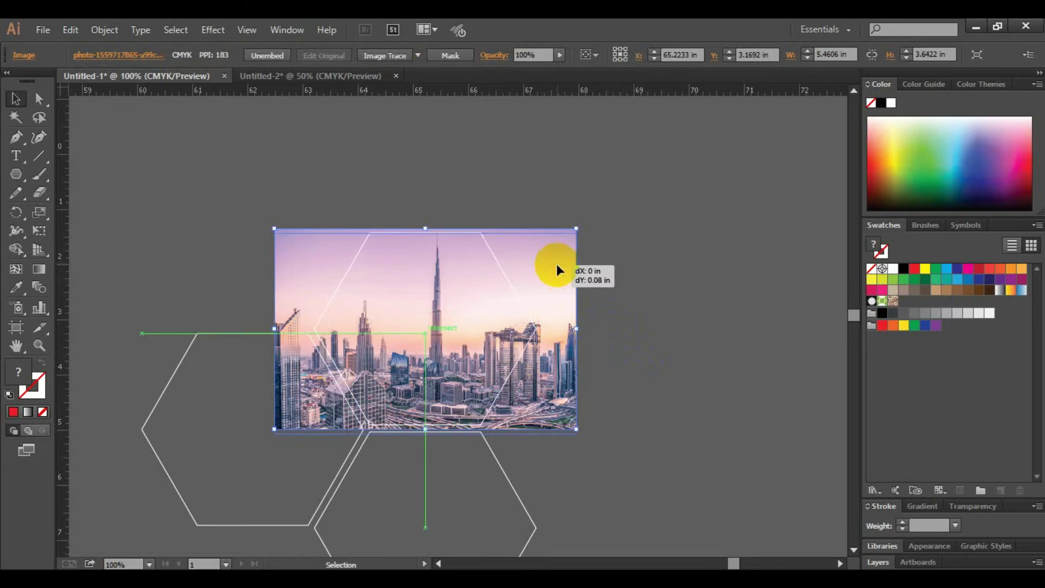
{"action": "left_click_drag", "start_coordinate": [557, 265], "coordinate": [556, 269]}
{"action": "left_click", "coordinate": [609, 264]}
Clip the skyline photo into the top hexagon with Make Clipping Mask.
{"action": "left_click_drag", "start_coordinate": [349, 176], "coordinate": [497, 285]}
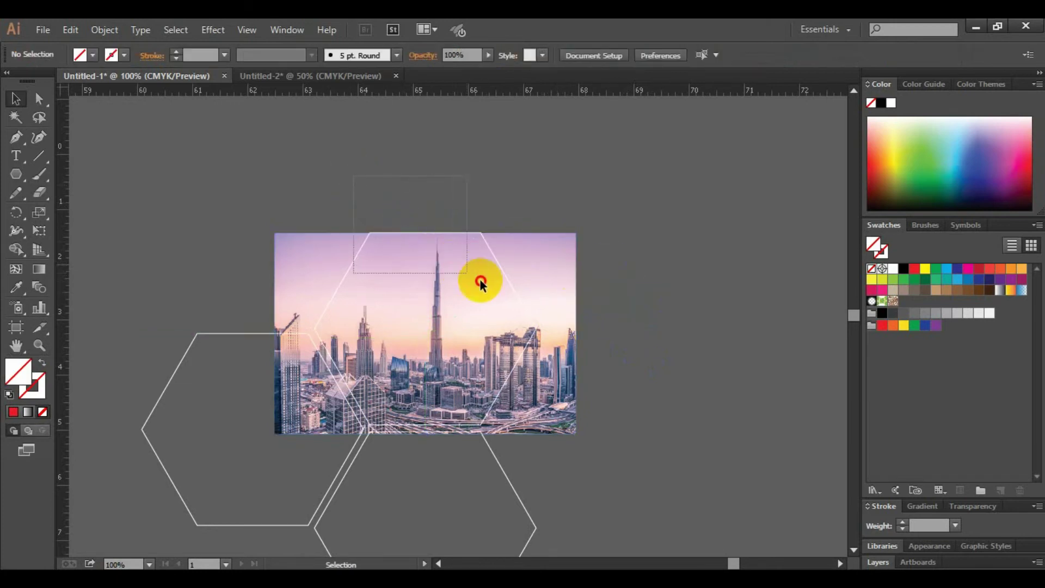
{"action": "right_click", "coordinate": [430, 266]}
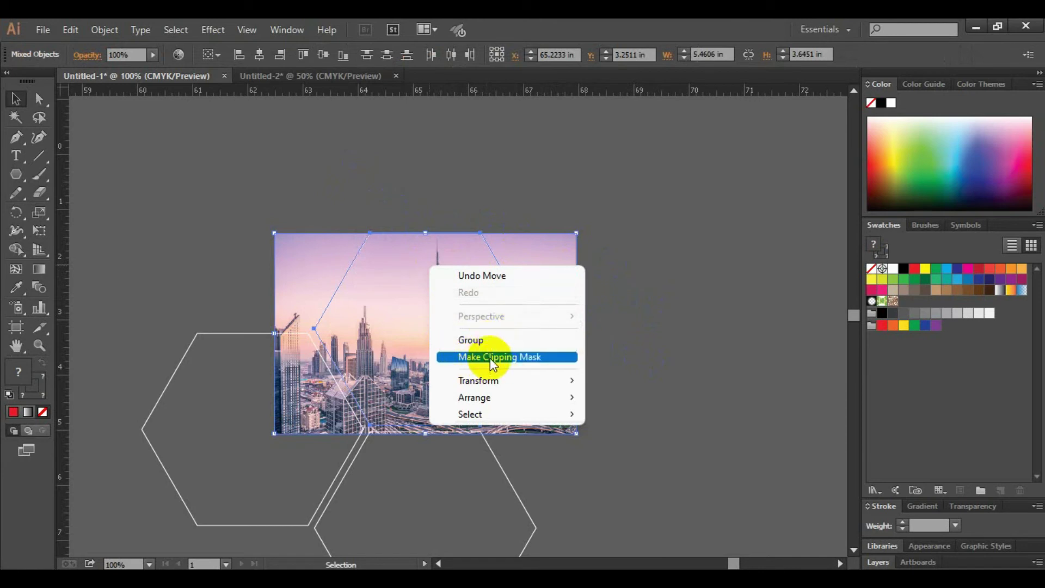
{"action": "left_click", "coordinate": [514, 359]}
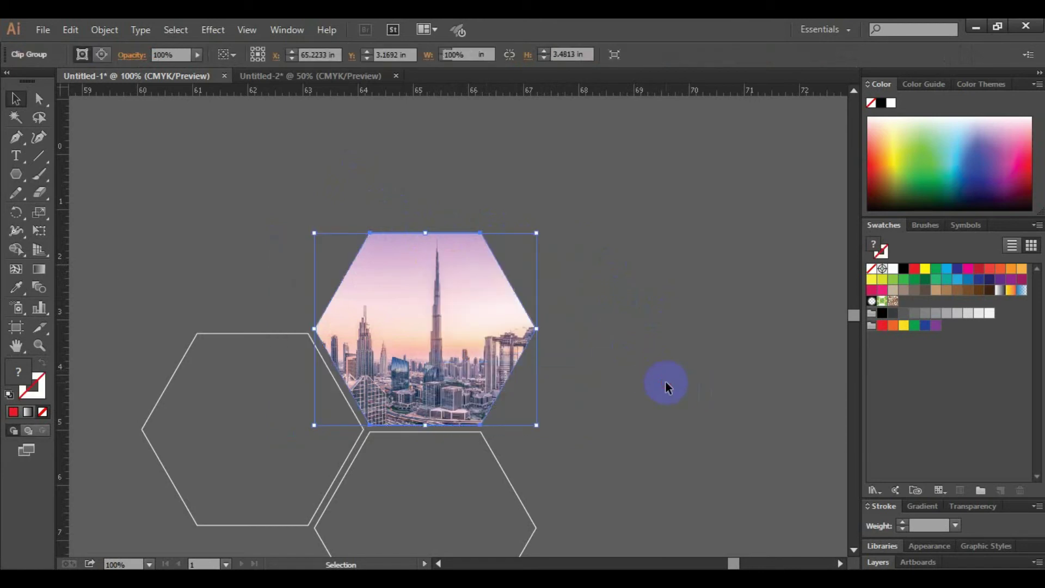
{"action": "left_click", "coordinate": [666, 385]}
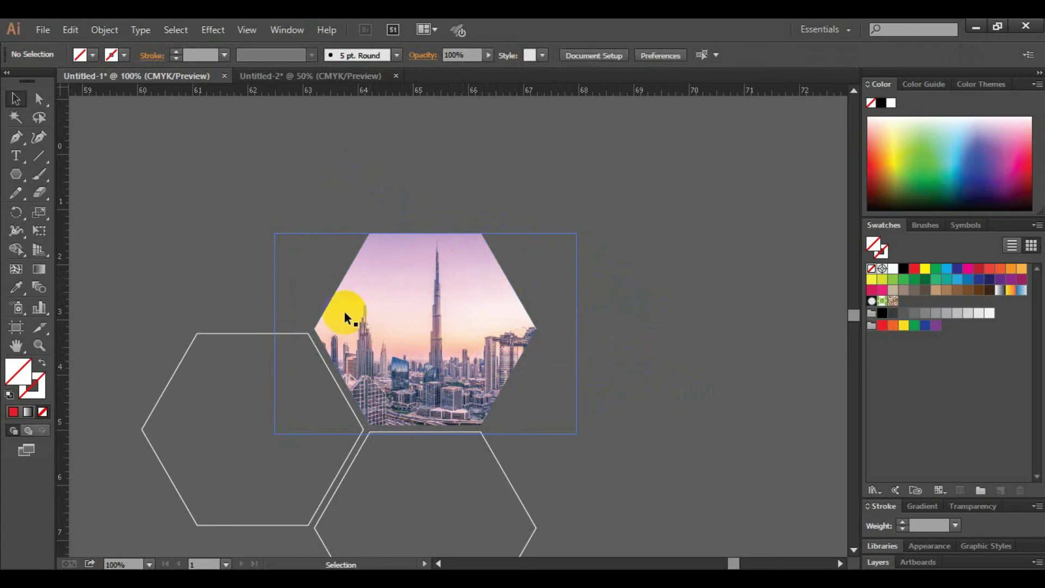
Embed the palm-tree Abu Dhabi photo and position it over the lower hexagon.
{"action": "key", "text": "ctrl+minus"}
{"action": "key", "text": "ctrl+minus"}
{"action": "key", "text": "ctrl+minus"}
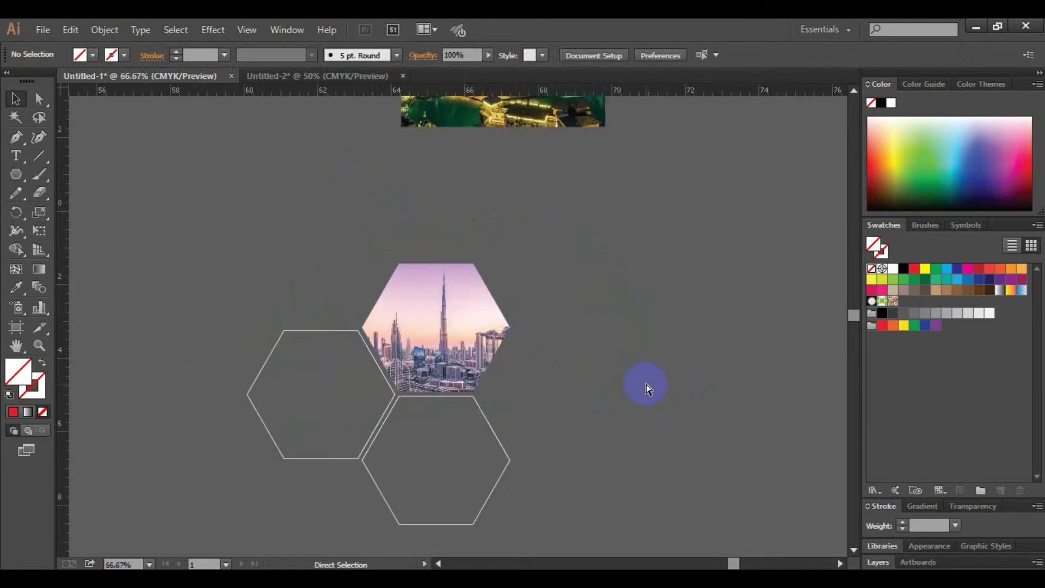
{"action": "mouse_move", "coordinate": [471, 467]}
{"action": "left_mouse_down"}
{"action": "mouse_move", "coordinate": [653, 457]}
{"action": "mouse_move", "coordinate": [606, 450]}
{"action": "left_mouse_up"}
{"action": "left_click_drag", "start_coordinate": [702, 401], "coordinate": [357, 478]}
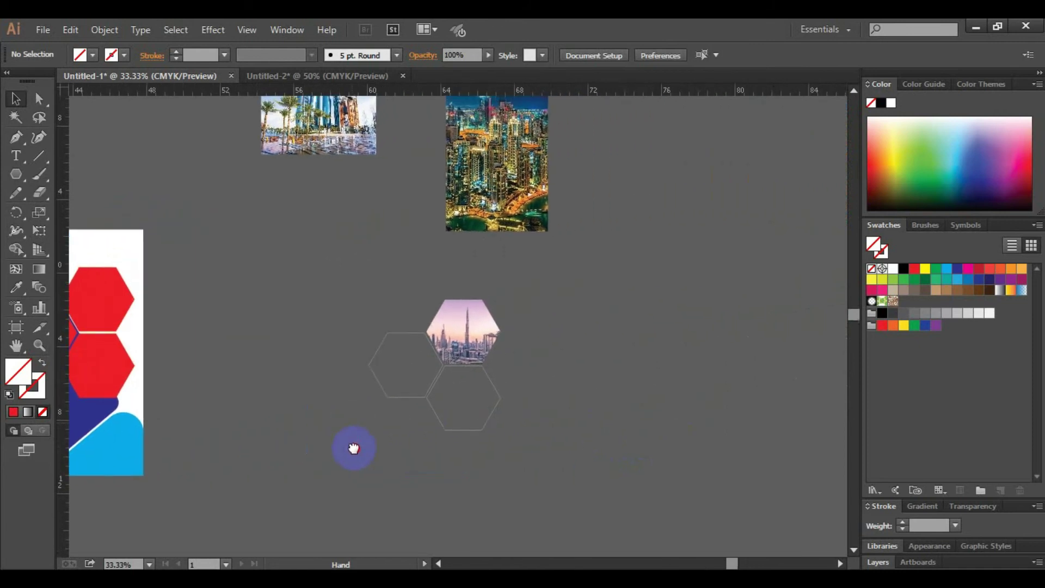
{"action": "left_click_drag", "start_coordinate": [349, 169], "coordinate": [560, 483]}
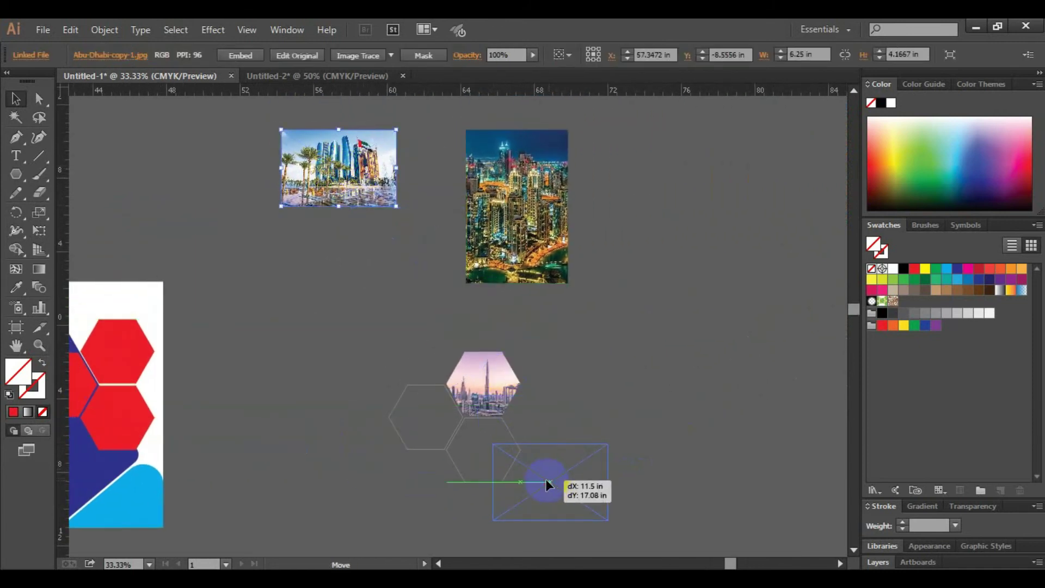
{"action": "left_click_drag", "start_coordinate": [577, 487], "coordinate": [667, 416]}
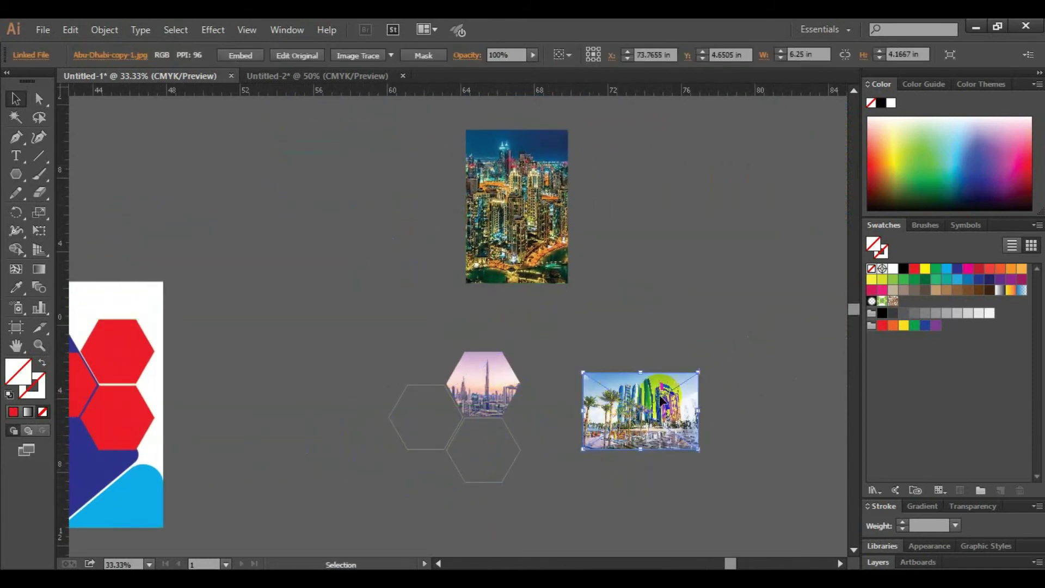
{"action": "left_click", "coordinate": [240, 55]}
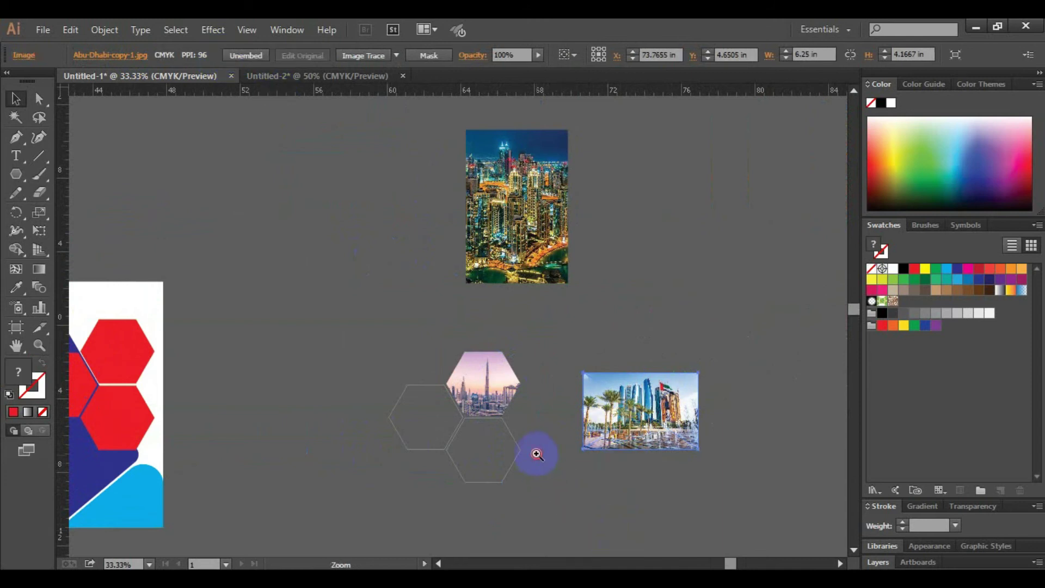
{"action": "left_click", "coordinate": [537, 453]}
{"action": "left_click", "coordinate": [518, 338]}
{"action": "left_click_drag", "start_coordinate": [517, 374], "coordinate": [616, 413]}
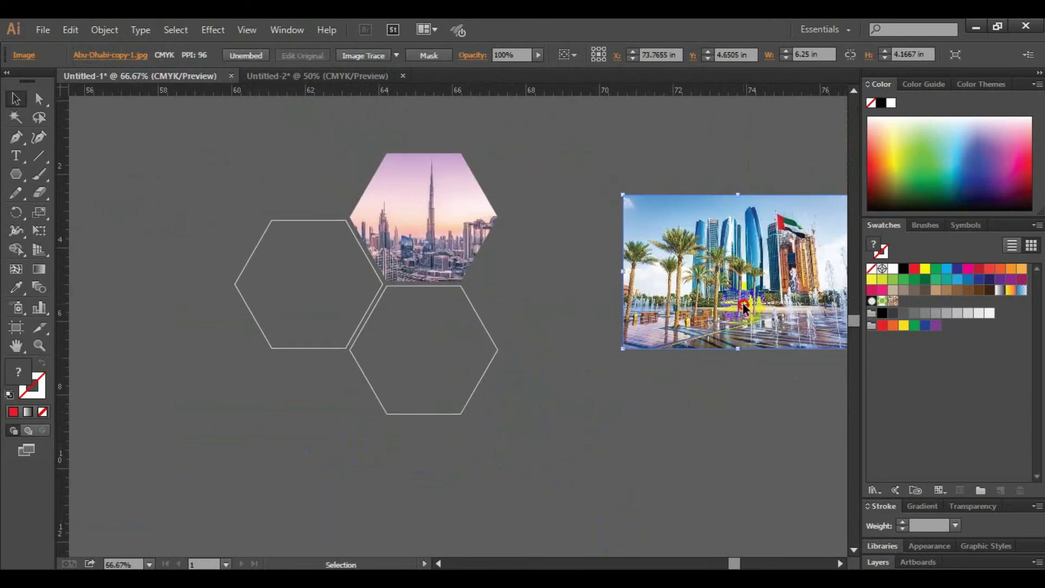
{"action": "left_click_drag", "start_coordinate": [773, 281], "coordinate": [459, 370]}
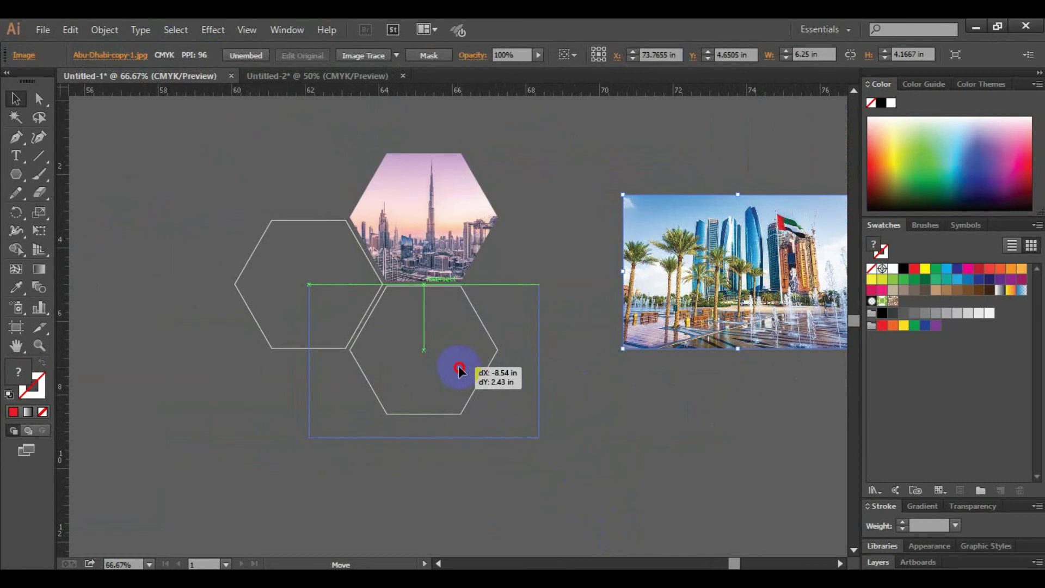
{"action": "left_click", "coordinate": [629, 404]}
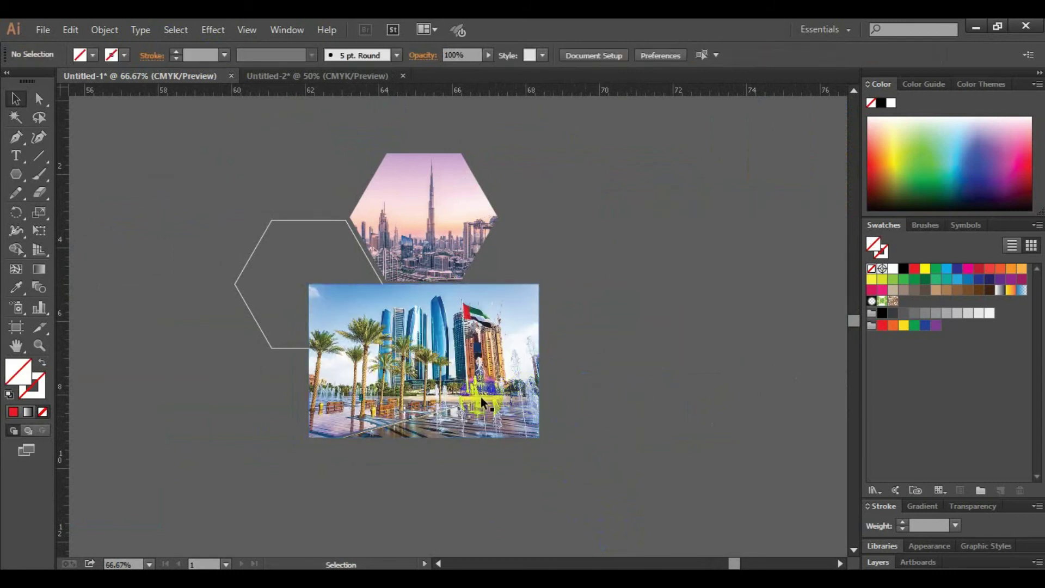
Send the Abu Dhabi photo behind the hexagon and clip it into that shape.
{"action": "right_click", "coordinate": [513, 409]}
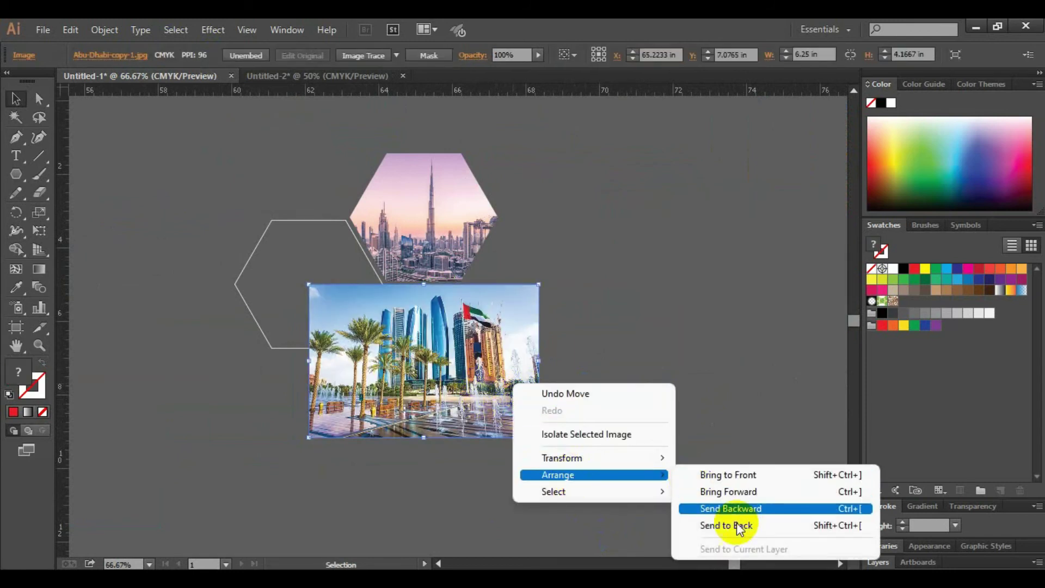
{"action": "left_click", "coordinate": [739, 526]}
{"action": "left_click", "coordinate": [680, 445]}
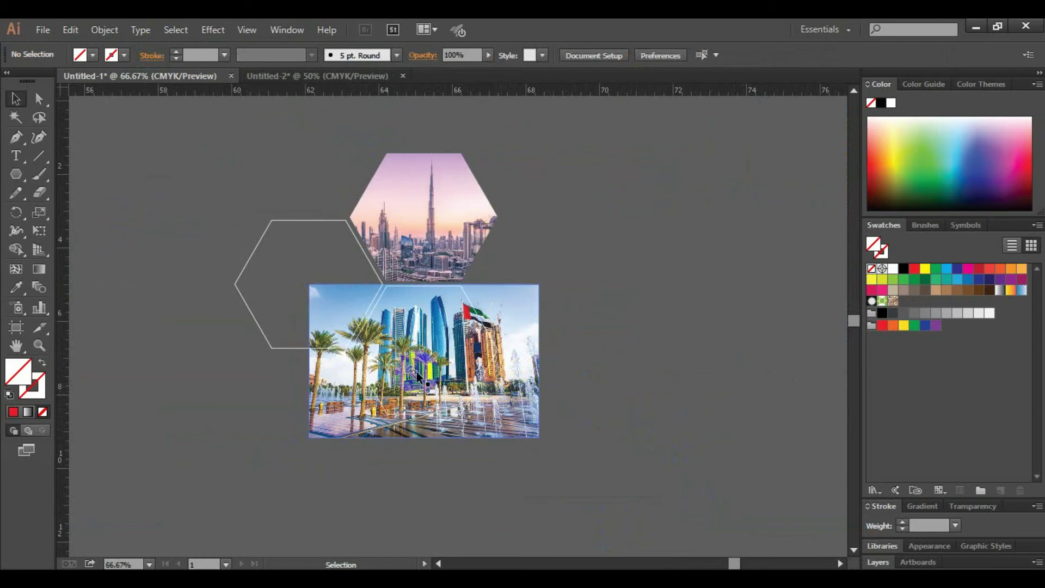
{"action": "mouse_move", "coordinate": [515, 409]}
{"action": "left_mouse_down"}
{"action": "mouse_move", "coordinate": [512, 427]}
{"action": "mouse_move", "coordinate": [524, 414]}
{"action": "left_mouse_up"}
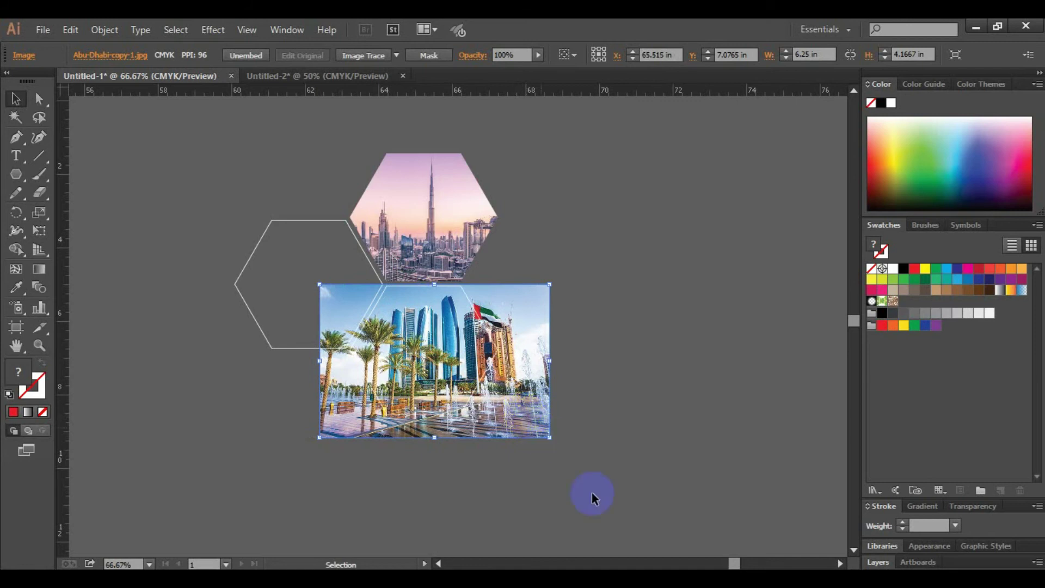
{"action": "left_click_drag", "start_coordinate": [590, 494], "coordinate": [416, 329]}
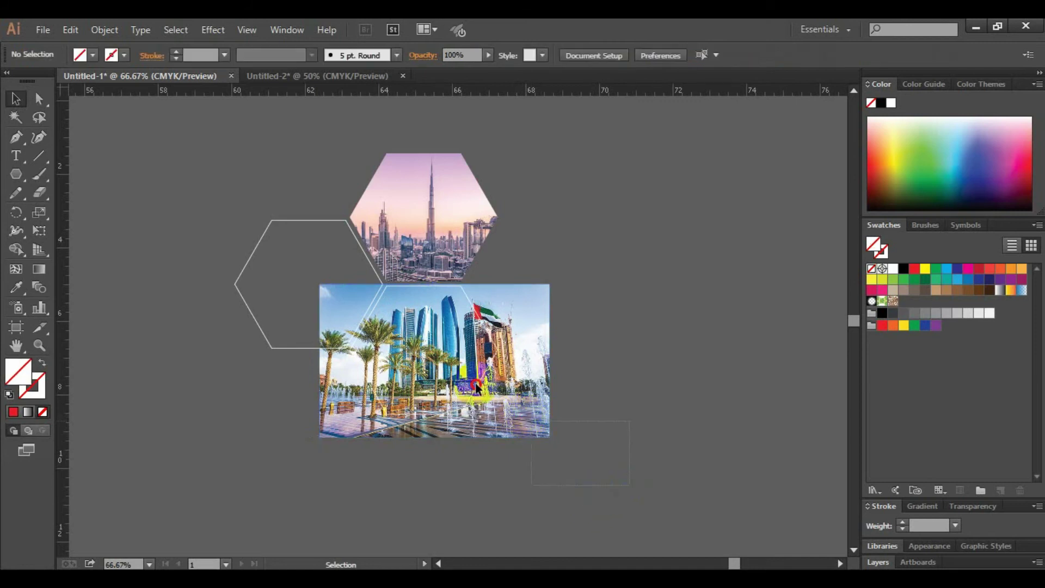
{"action": "right_click", "coordinate": [416, 328]}
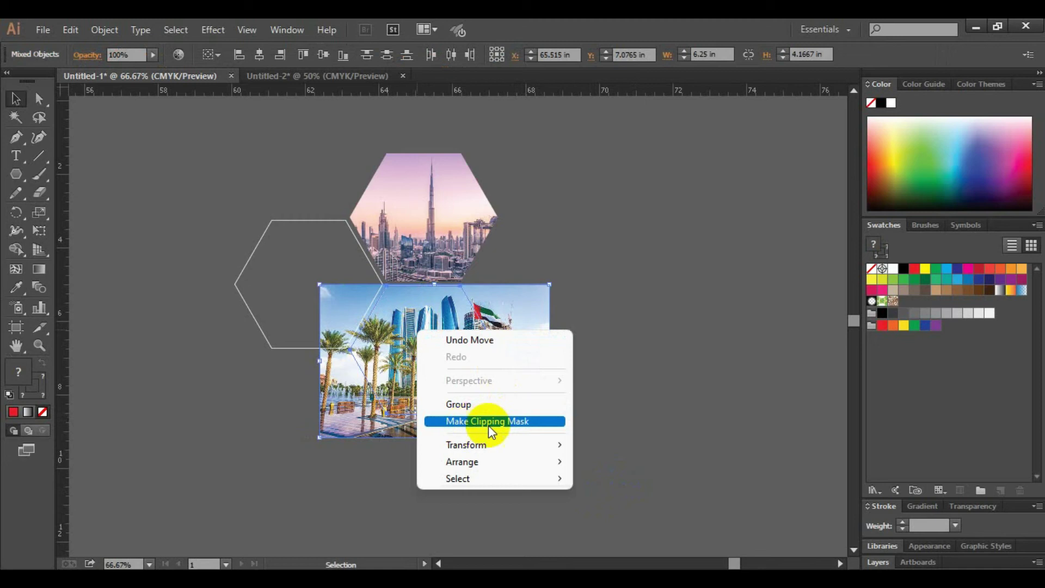
{"action": "left_click", "coordinate": [507, 423]}
{"action": "left_click", "coordinate": [591, 444]}
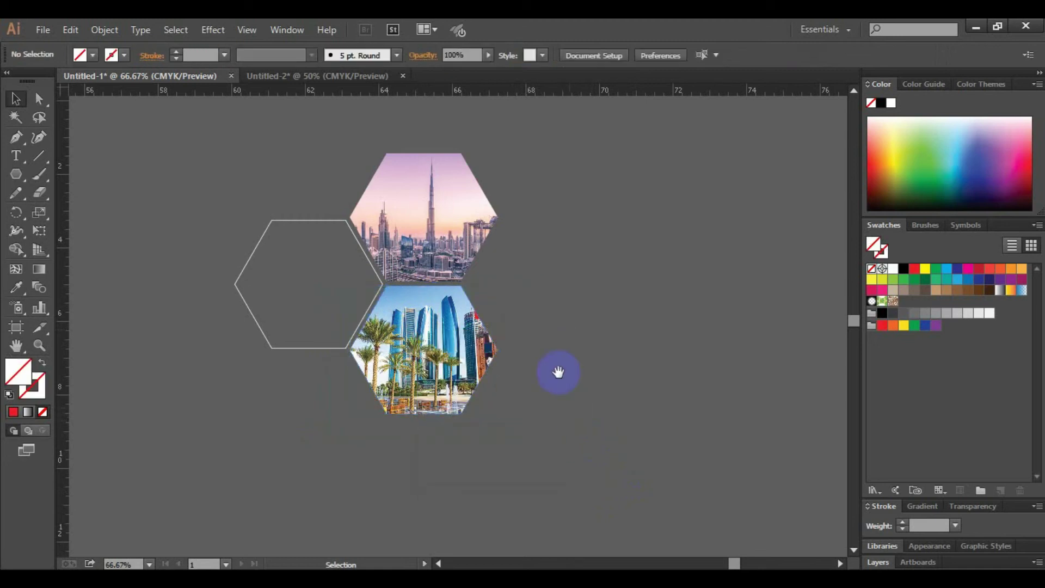
{"action": "scroll", "coordinate": [569, 408], "scroll_direction": "down", "scroll_amount": 2}
{"action": "key", "text": "ctrl+minus"}
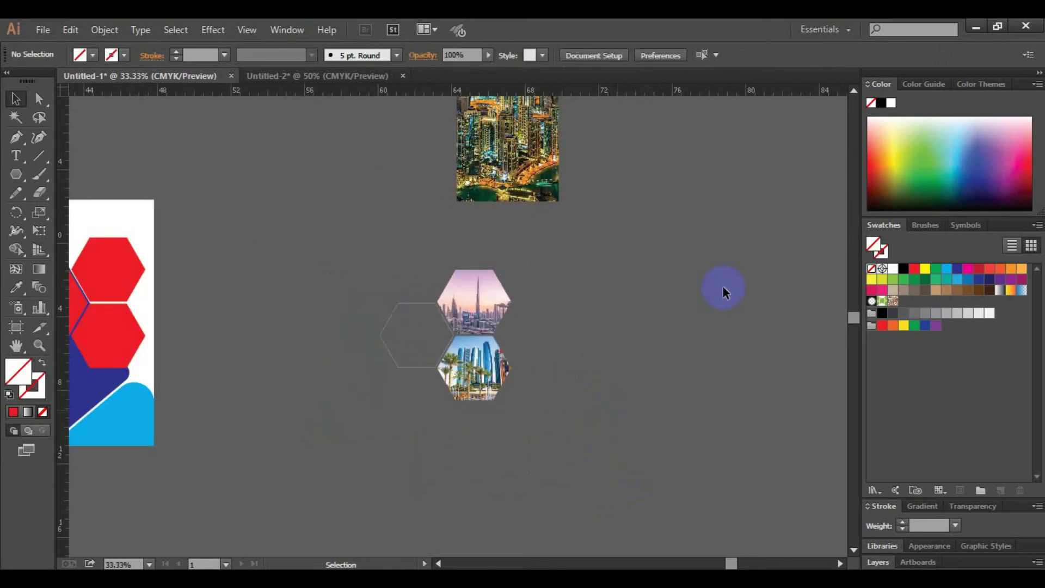
Embed the night city photo, send it to back, and shrink it over the left hexagon.
{"action": "left_click_drag", "start_coordinate": [505, 194], "coordinate": [342, 392]}
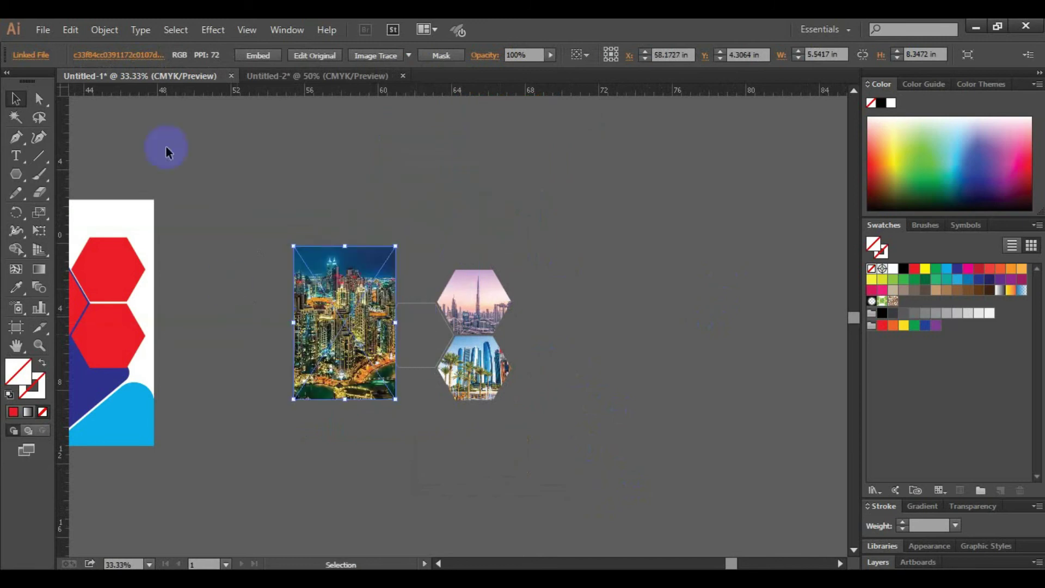
{"action": "left_click", "coordinate": [258, 54]}
{"action": "left_click", "coordinate": [450, 312]}
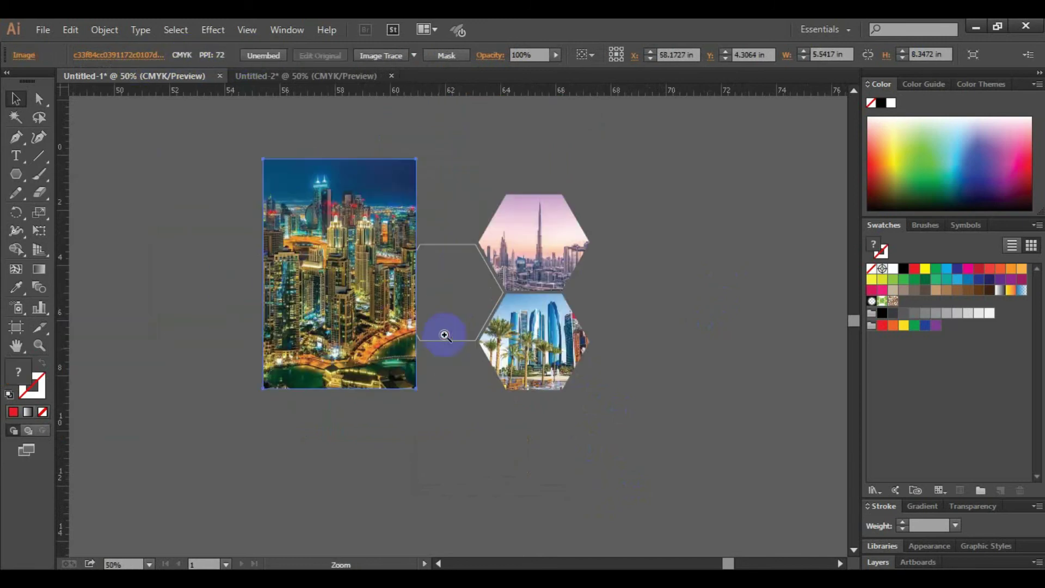
{"action": "left_click_drag", "start_coordinate": [272, 351], "coordinate": [397, 363]}
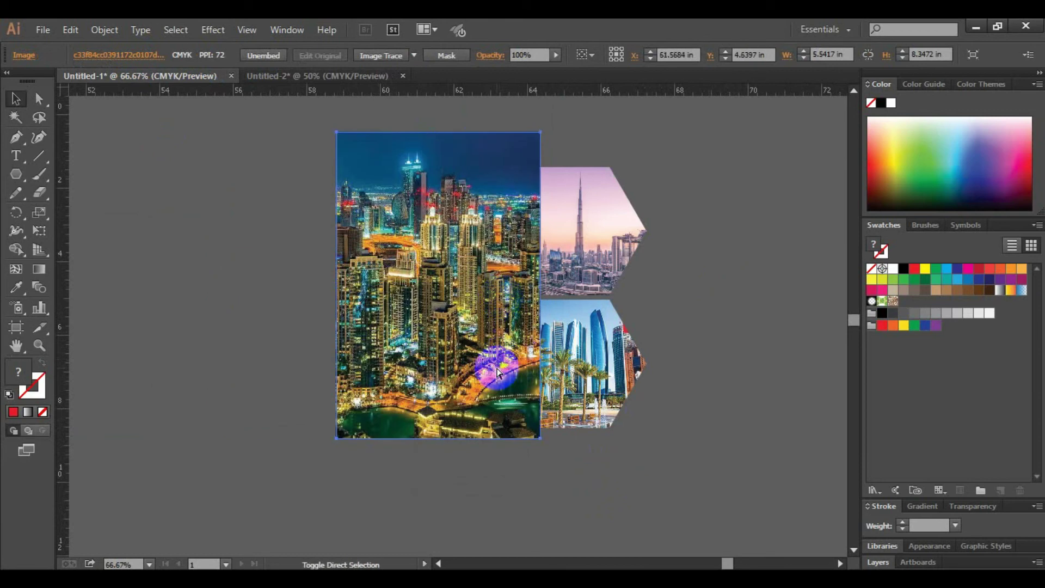
{"action": "right_click", "coordinate": [415, 284]}
{"action": "mouse_move", "coordinate": [459, 375]}
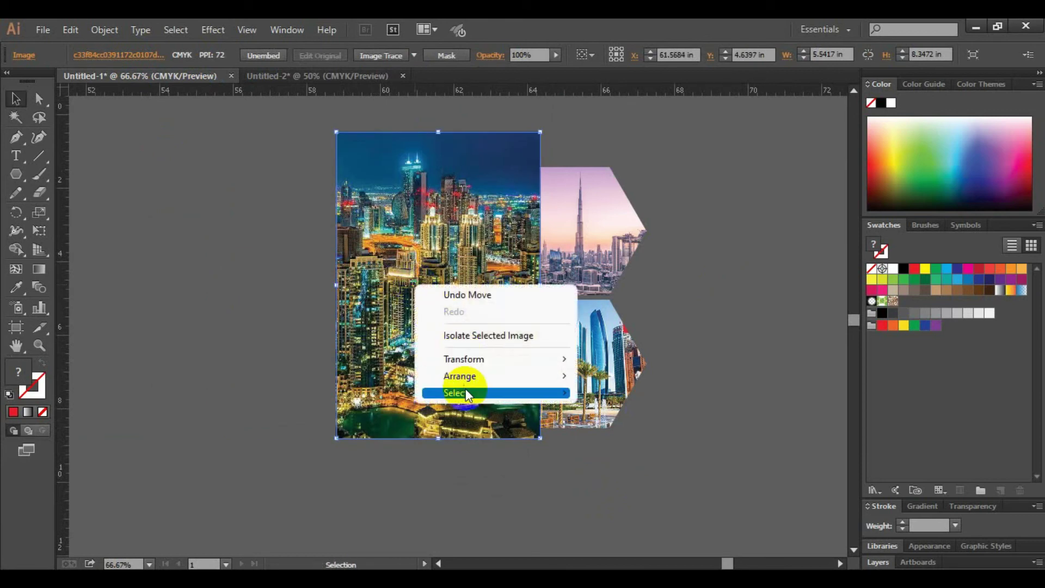
{"action": "left_click", "coordinate": [642, 426]}
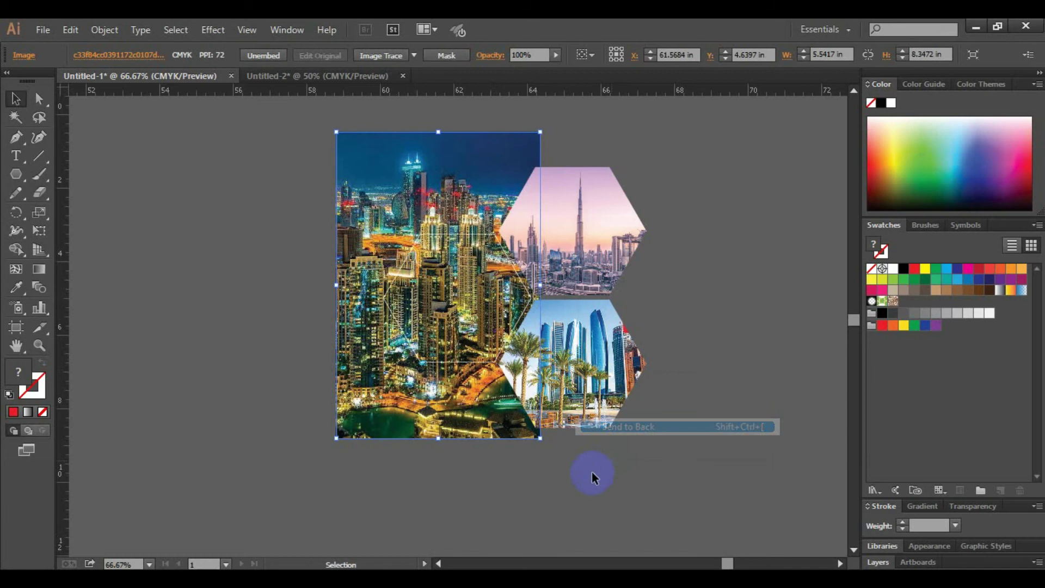
{"action": "left_click", "coordinate": [544, 488]}
{"action": "left_click", "coordinate": [354, 163]}
{"action": "left_click_drag", "start_coordinate": [337, 133], "coordinate": [411, 235]}
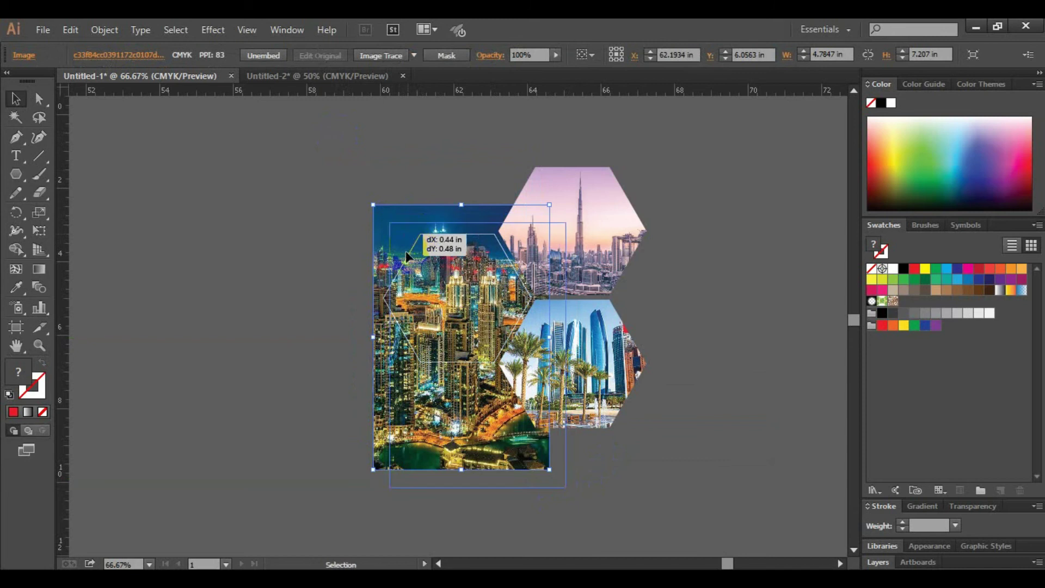
{"action": "left_click", "coordinate": [311, 335]}
Align the night photo under the left hexagon and clip it into that shape.
{"action": "left_click", "coordinate": [479, 327]}
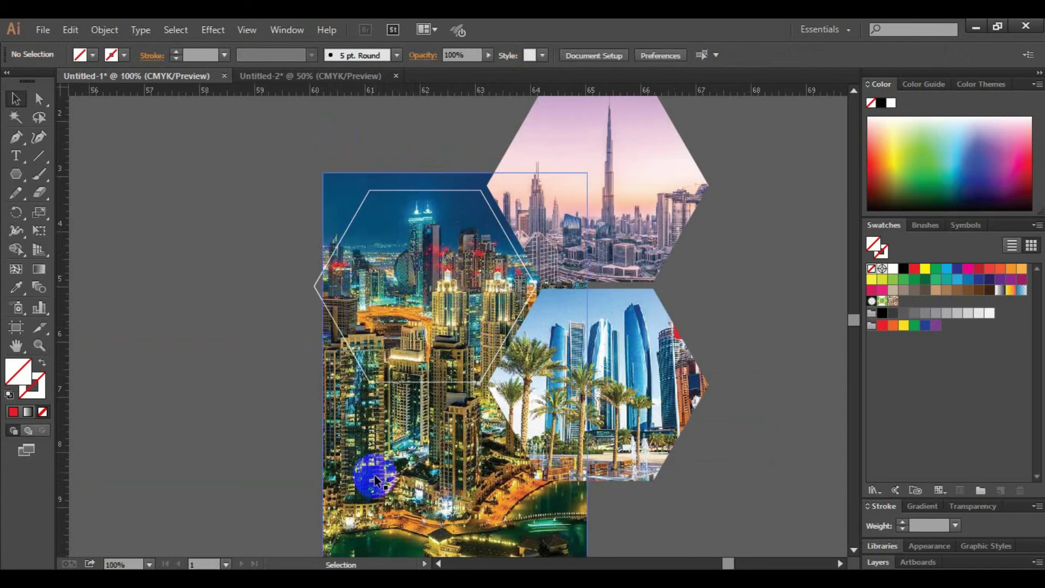
{"action": "left_click", "coordinate": [361, 481]}
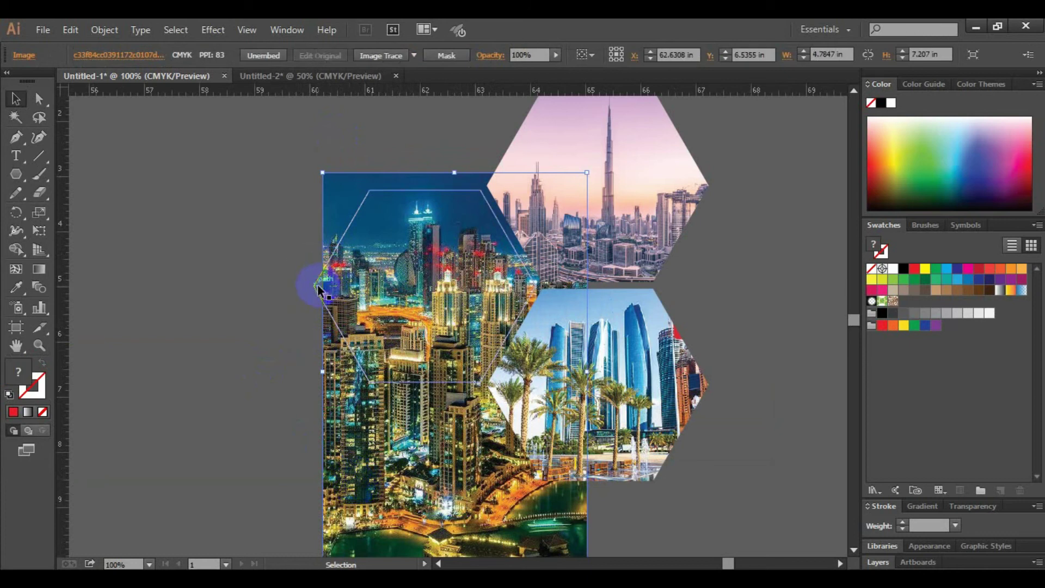
{"action": "left_click_drag", "start_coordinate": [336, 436], "coordinate": [328, 436]}
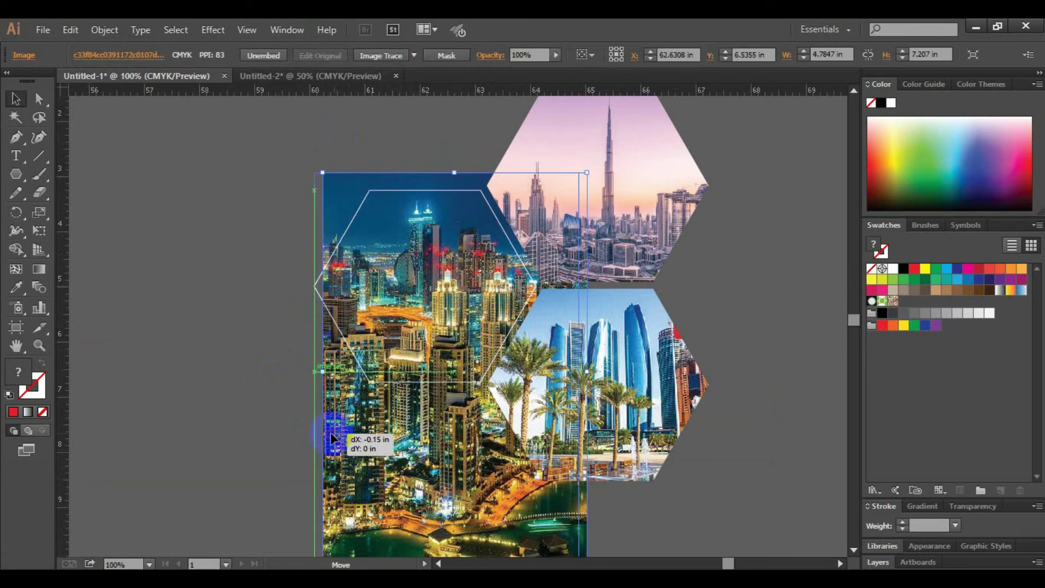
{"action": "left_click", "coordinate": [221, 359]}
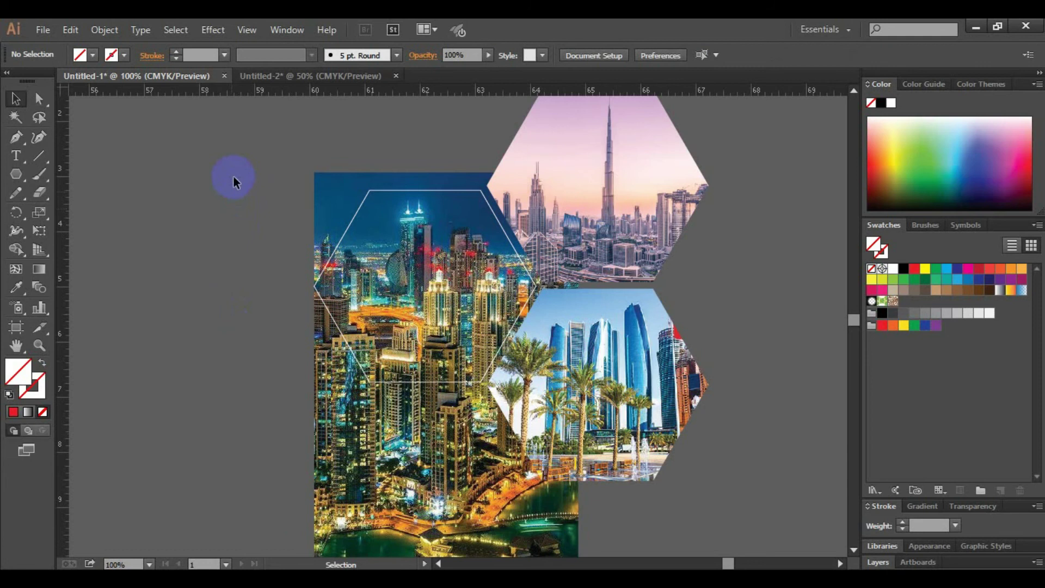
{"action": "left_click_drag", "start_coordinate": [233, 175], "coordinate": [427, 453]}
{"action": "right_click", "coordinate": [396, 259]}
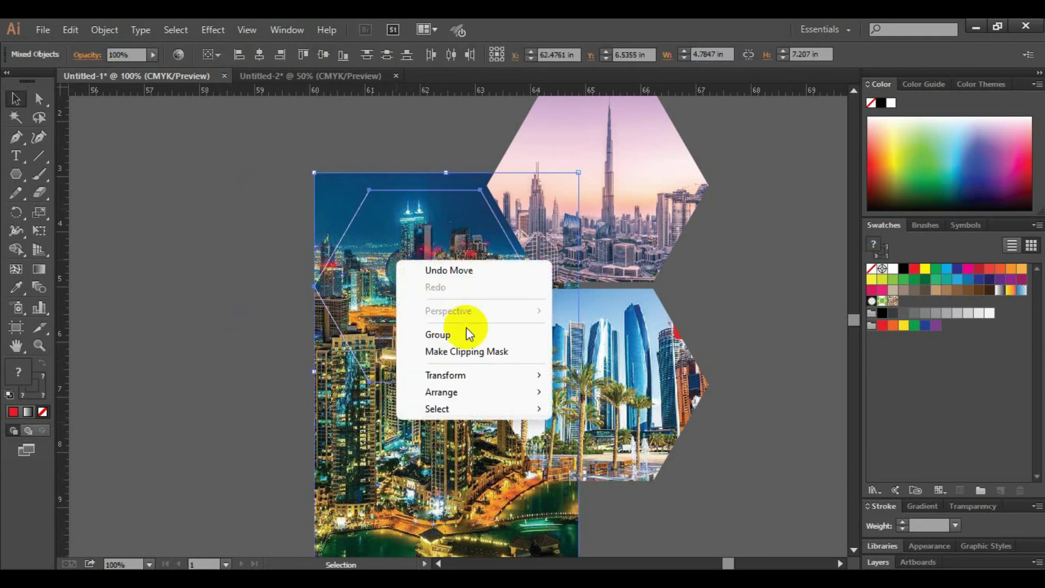
{"action": "left_click", "coordinate": [466, 351]}
{"action": "left_click", "coordinate": [233, 307]}
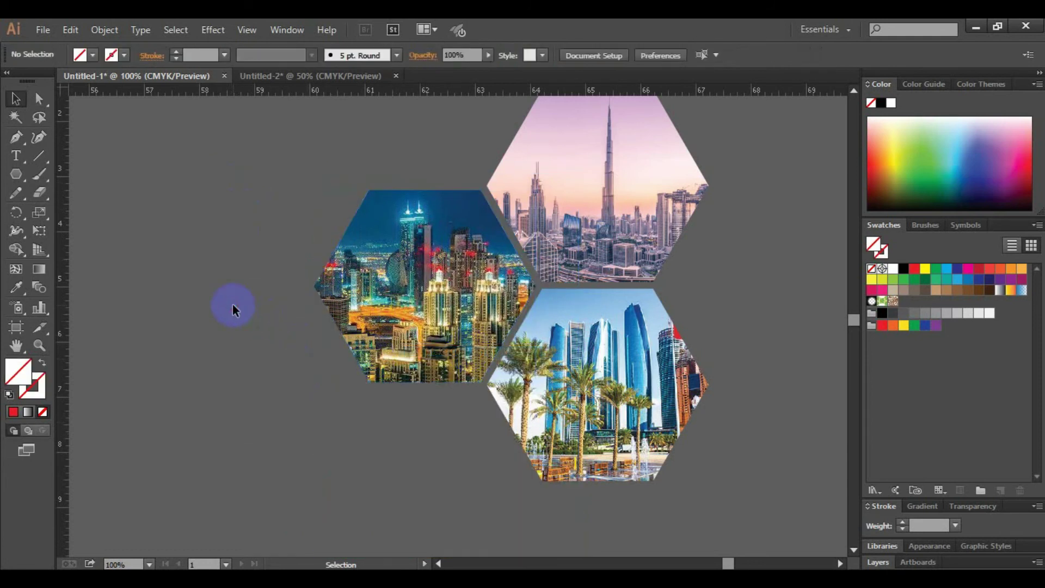
{"action": "key", "text": "ctrl+minus"}
Delete the three red placeholder hexagons from the cover.
{"action": "left_click_drag", "start_coordinate": [240, 313], "coordinate": [414, 329]}
{"action": "left_click", "coordinate": [653, 294]}
{"action": "left_click_drag", "start_coordinate": [653, 294], "coordinate": [395, 297]}
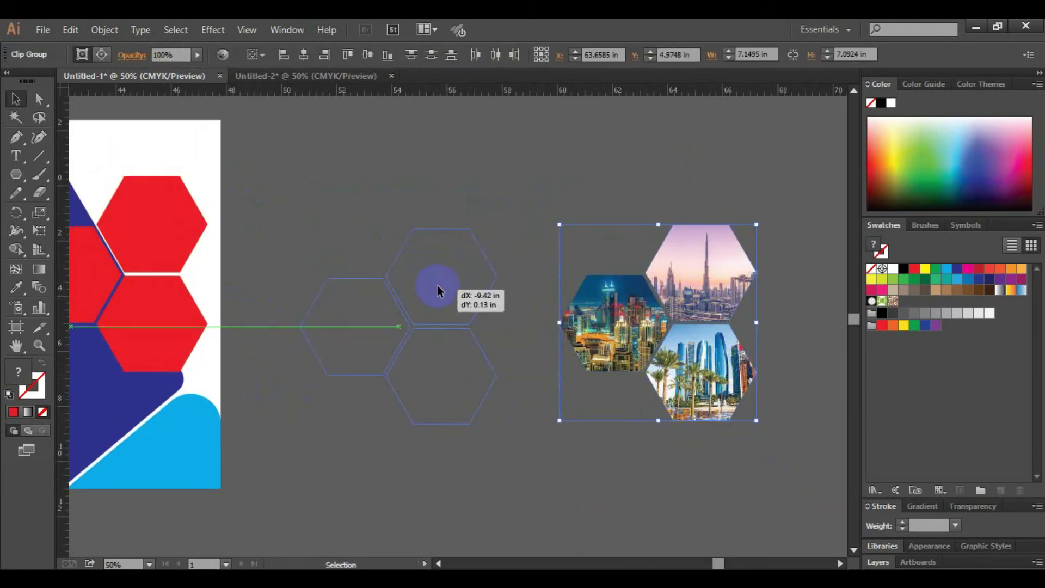
{"action": "left_click_drag", "start_coordinate": [397, 487], "coordinate": [596, 472]}
{"action": "left_click", "coordinate": [368, 310]}
{"action": "left_click", "coordinate": [256, 268], "text": "shift"}
{"action": "left_click", "coordinate": [359, 232], "text": "shift"}
{"action": "left_click_drag", "start_coordinate": [362, 196], "coordinate": [753, 277]}
{"action": "key", "text": "Delete"}
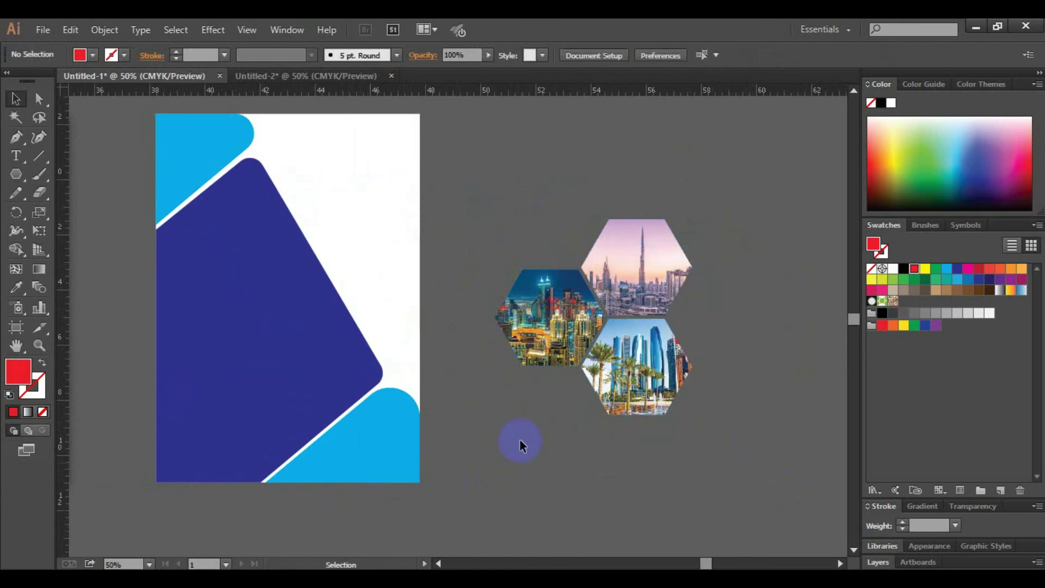
Move the photo hexagon cluster onto the cover over the navy panel's upper right.
{"action": "left_click_drag", "start_coordinate": [514, 274], "coordinate": [720, 438]}
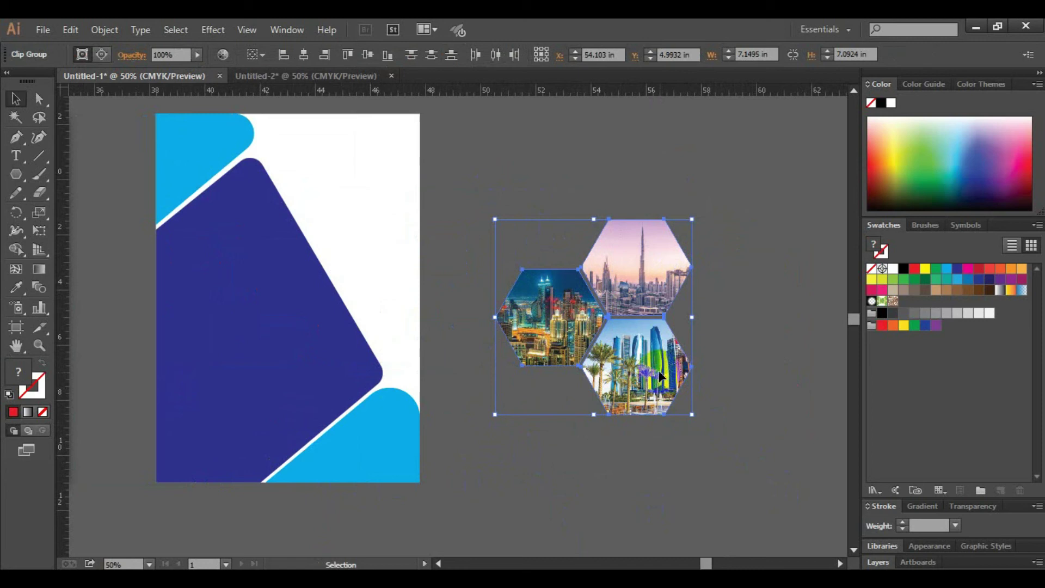
{"action": "left_click_drag", "start_coordinate": [658, 372], "coordinate": [382, 336]}
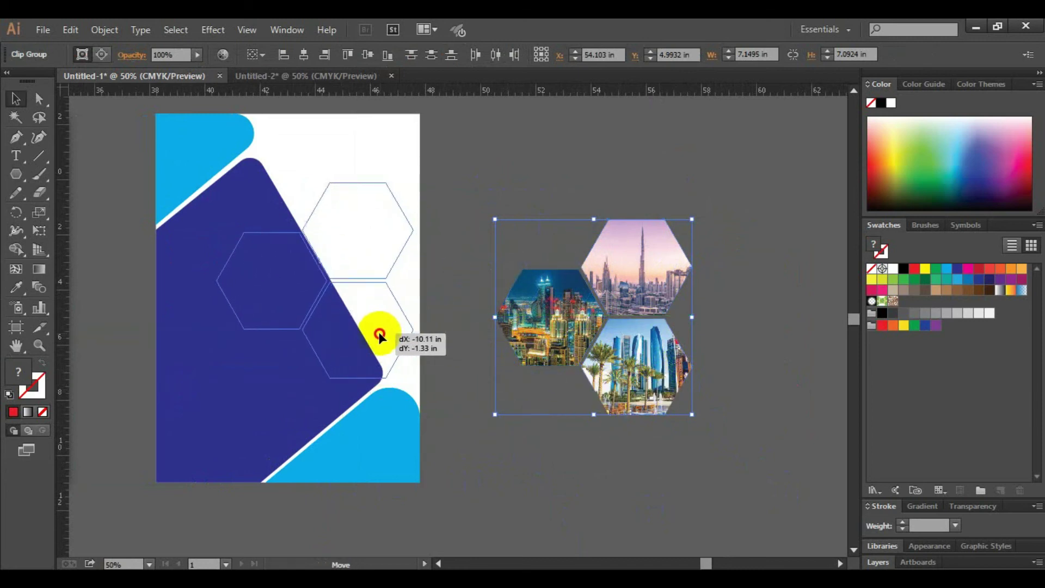
{"action": "left_click_drag", "start_coordinate": [383, 335], "coordinate": [375, 320]}
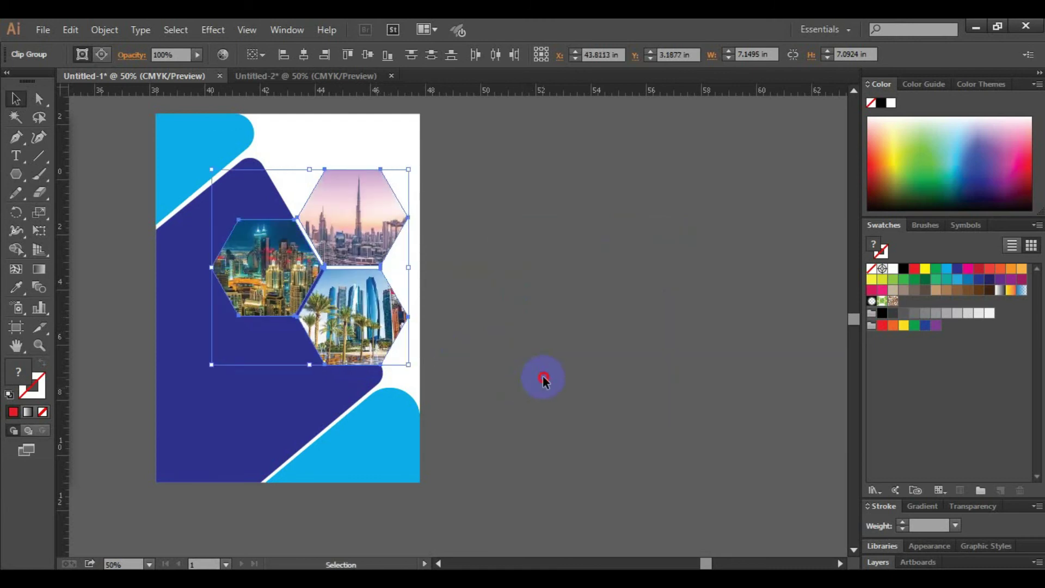
Zoom the cover to 66.67% and select all three photo hexagons.
{"action": "left_click", "coordinate": [543, 377]}
{"action": "key", "text": "z"}
{"action": "left_click", "coordinate": [484, 320]}
{"action": "key", "text": "v"}
{"action": "left_click", "coordinate": [406, 270]}
{"action": "left_click", "coordinate": [359, 238], "text": "shift"}
{"action": "left_click", "coordinate": [489, 164], "text": "shift"}
Give the selected hexagons a 4 pt white outline, then zoom out to 50%.
{"action": "left_click", "coordinate": [914, 528]}
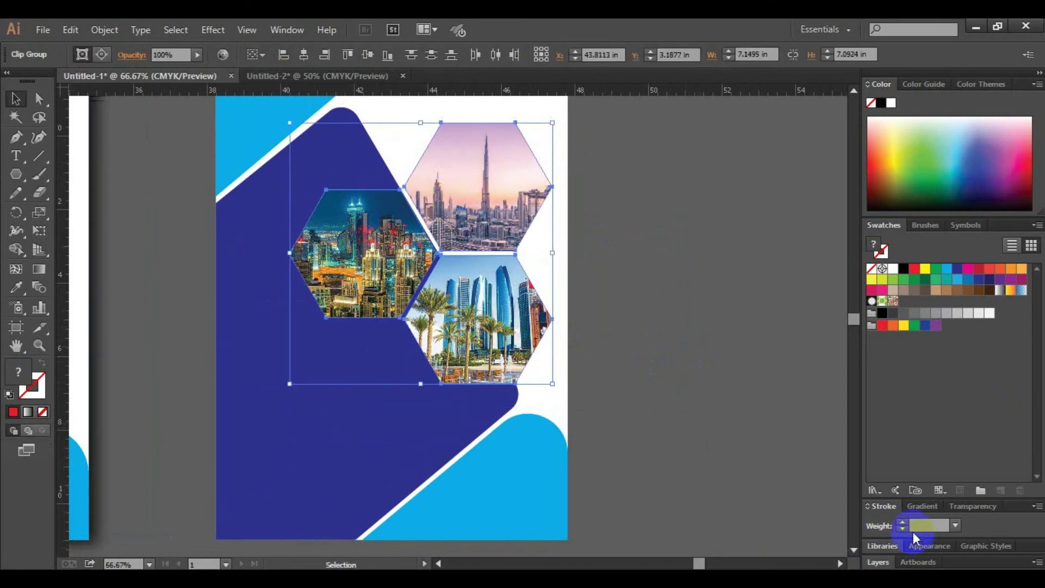
{"action": "left_click", "coordinate": [905, 528]}
{"action": "left_click", "coordinate": [902, 523]}
{"action": "left_click", "coordinate": [902, 523]}
{"action": "left_click", "coordinate": [723, 418]}
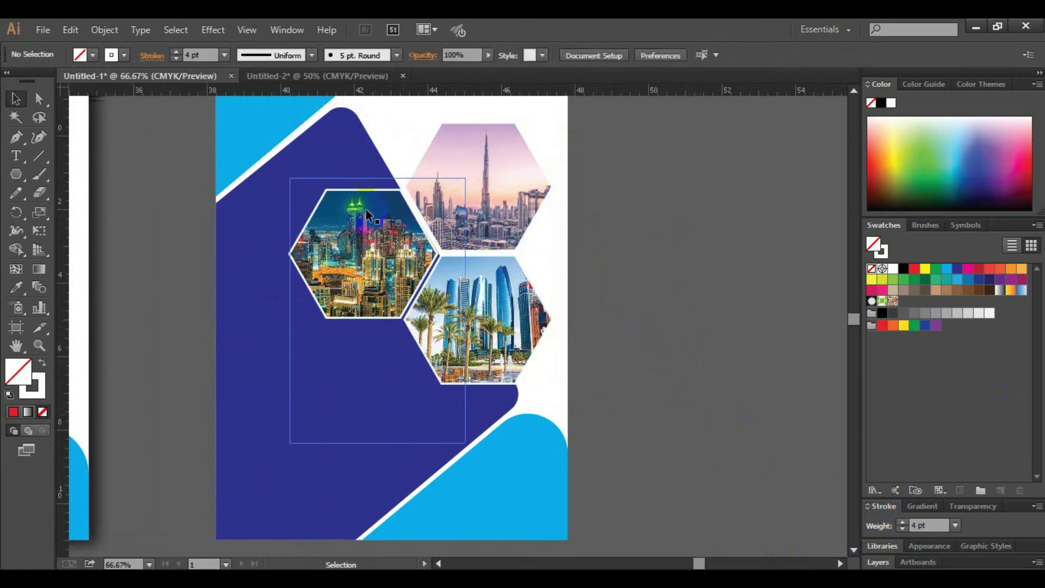
{"action": "left_click", "coordinate": [652, 341]}
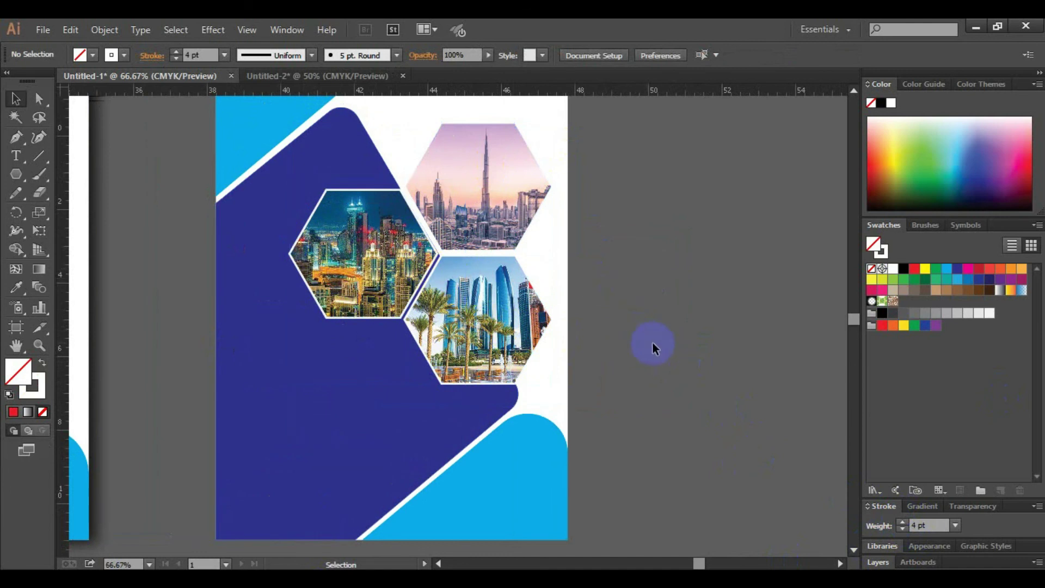
{"action": "key", "text": "ctrl+minus"}
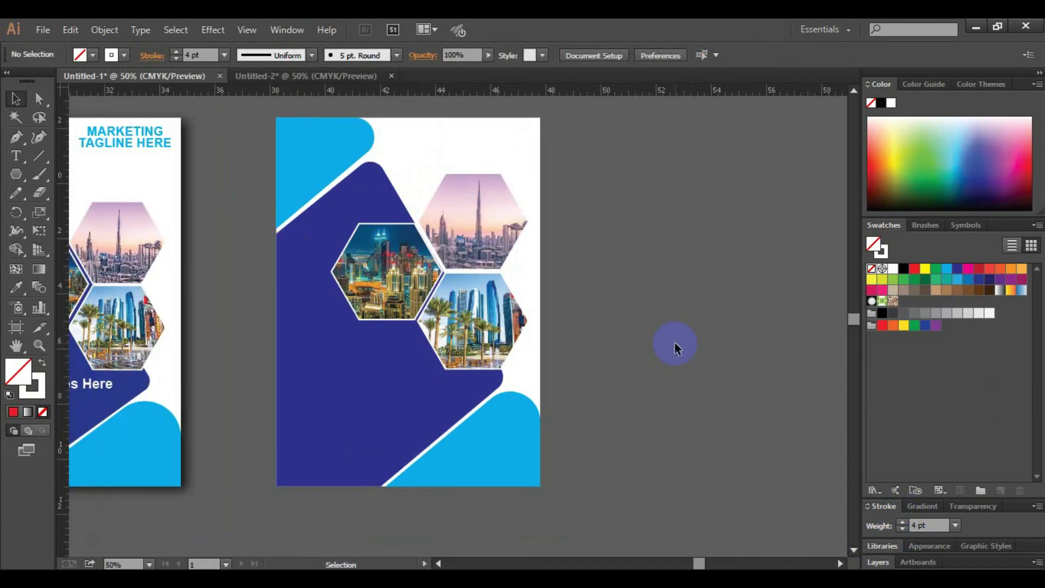
Copy the MARKETING TAGLINE HERE text to the new cover's top right and bring it to front.
{"action": "left_click_drag", "start_coordinate": [659, 349], "coordinate": [804, 357]}
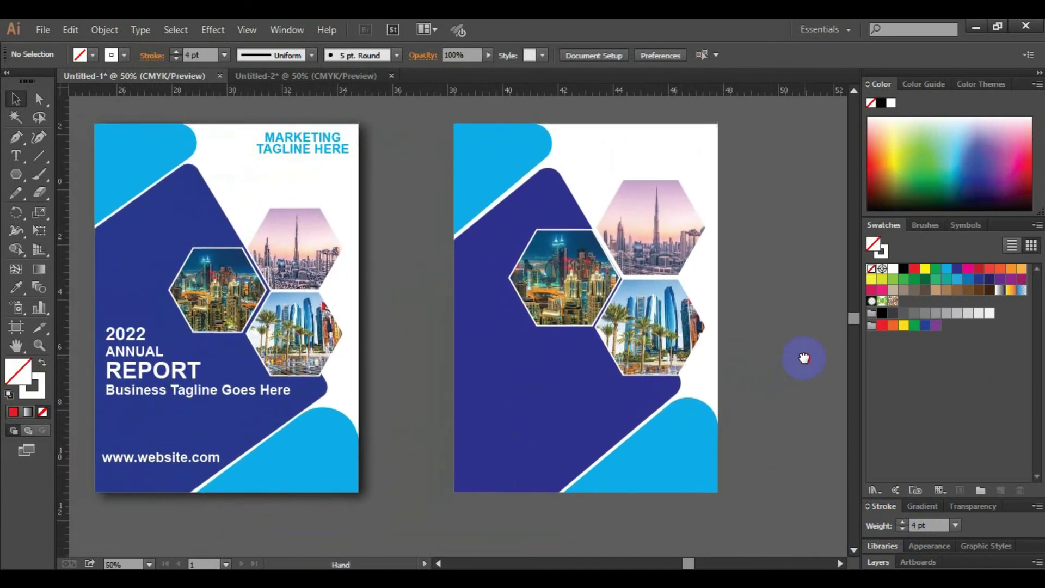
{"action": "scroll", "coordinate": [799, 322], "scroll_direction": "up", "scroll_amount": 1}
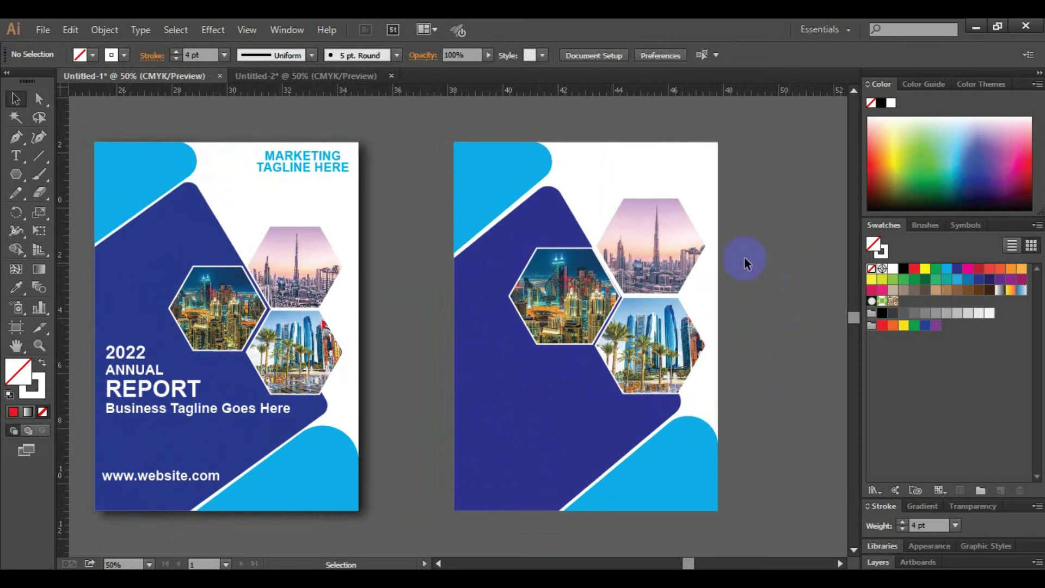
{"action": "left_click", "coordinate": [316, 175]}
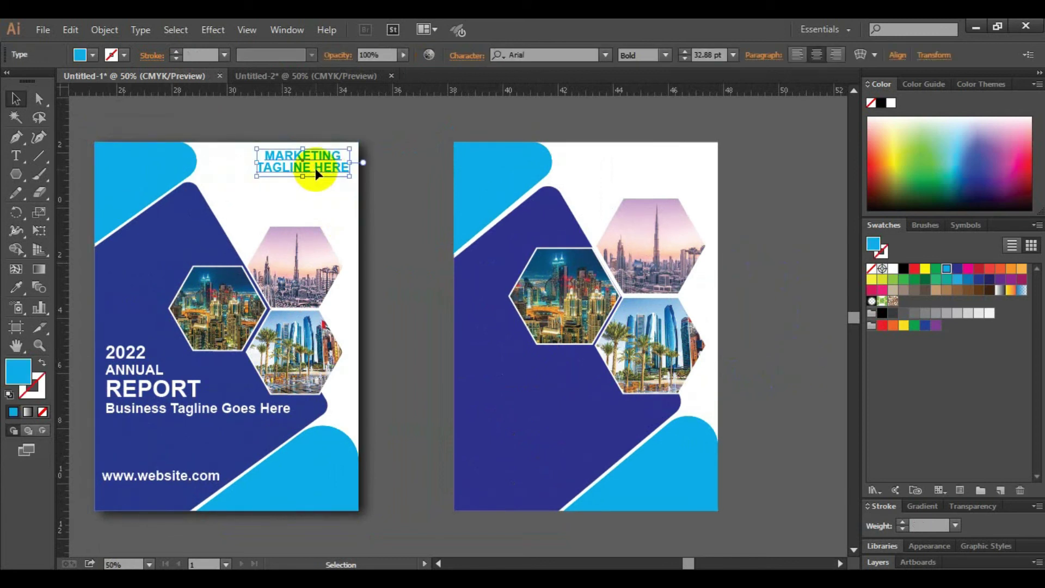
{"action": "left_click_drag", "start_coordinate": [315, 168], "coordinate": [672, 192]}
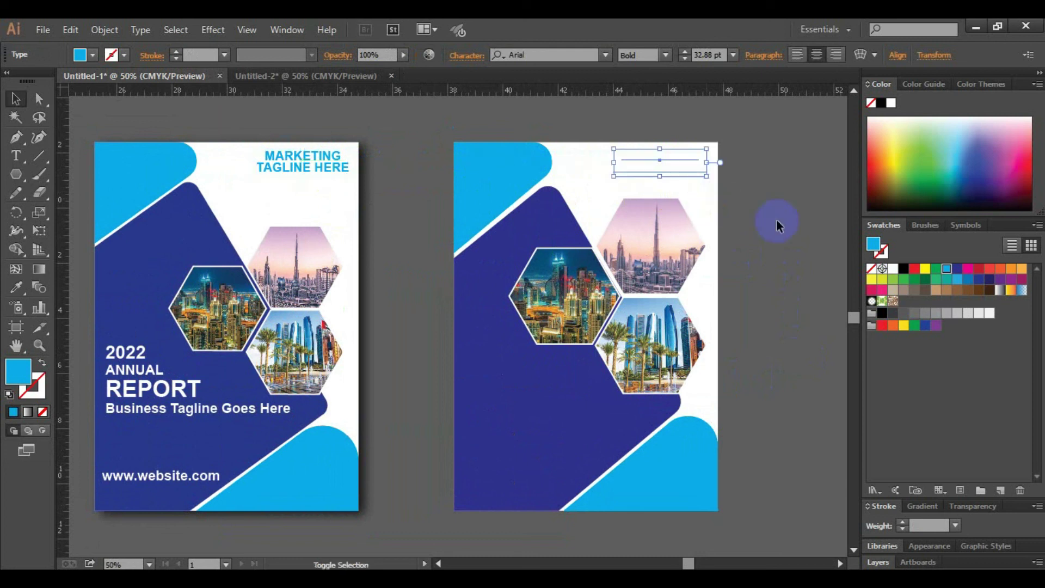
{"action": "right_click", "coordinate": [663, 160]}
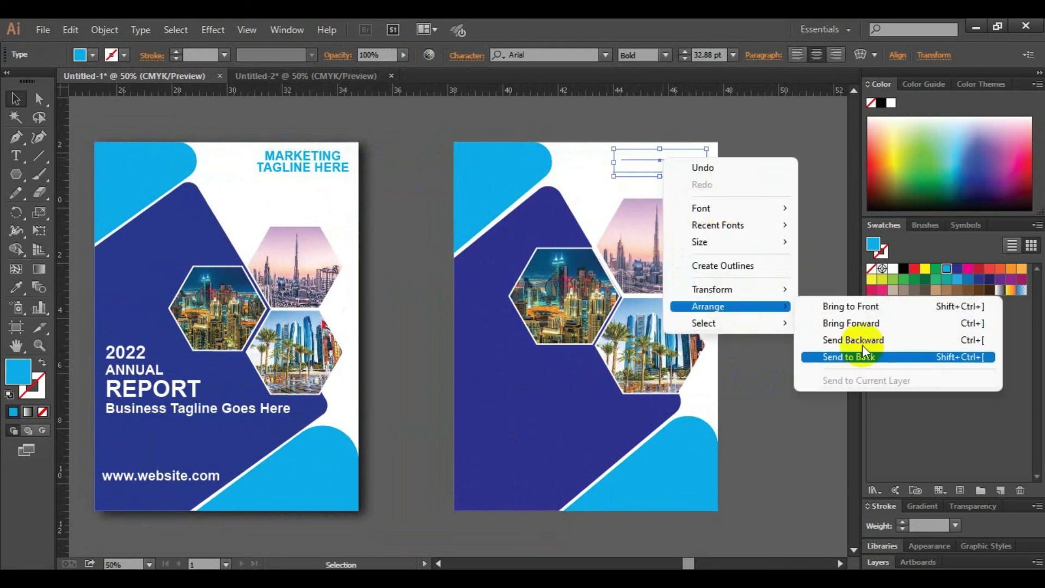
{"action": "left_click", "coordinate": [851, 306]}
{"action": "left_click", "coordinate": [793, 242]}
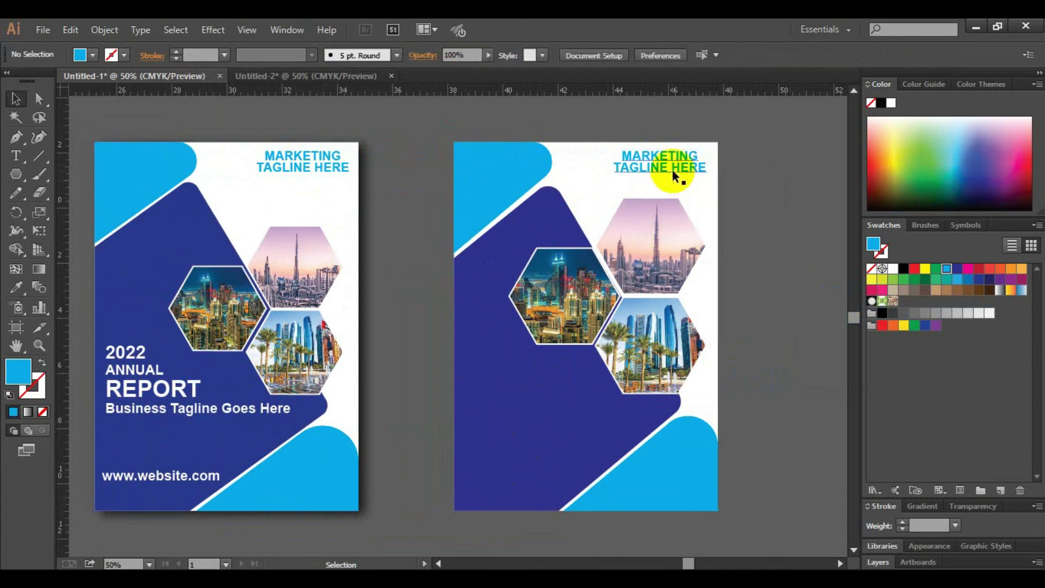
{"action": "scroll", "coordinate": [739, 394], "scroll_direction": "down", "scroll_amount": 1}
{"action": "scroll", "coordinate": [434, 408], "scroll_direction": "down", "scroll_amount": 3}
Copy the 2022 ANNUAL REPORT title block onto the second cover and bring it to front.
{"action": "left_click", "coordinate": [156, 308]}
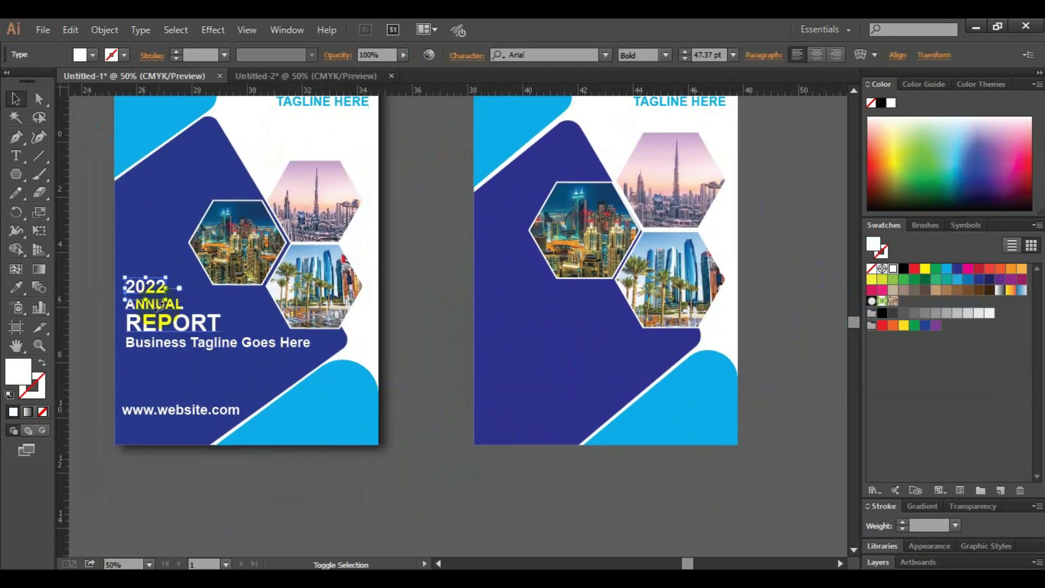
{"action": "left_click", "coordinate": [178, 327], "text": "shift"}
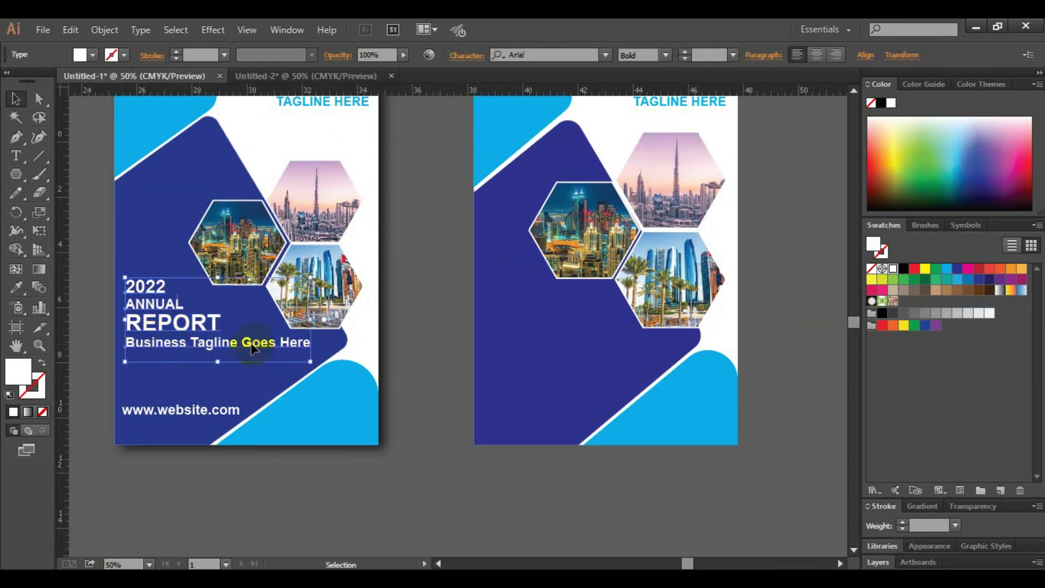
{"action": "left_click_drag", "start_coordinate": [225, 346], "coordinate": [583, 346]}
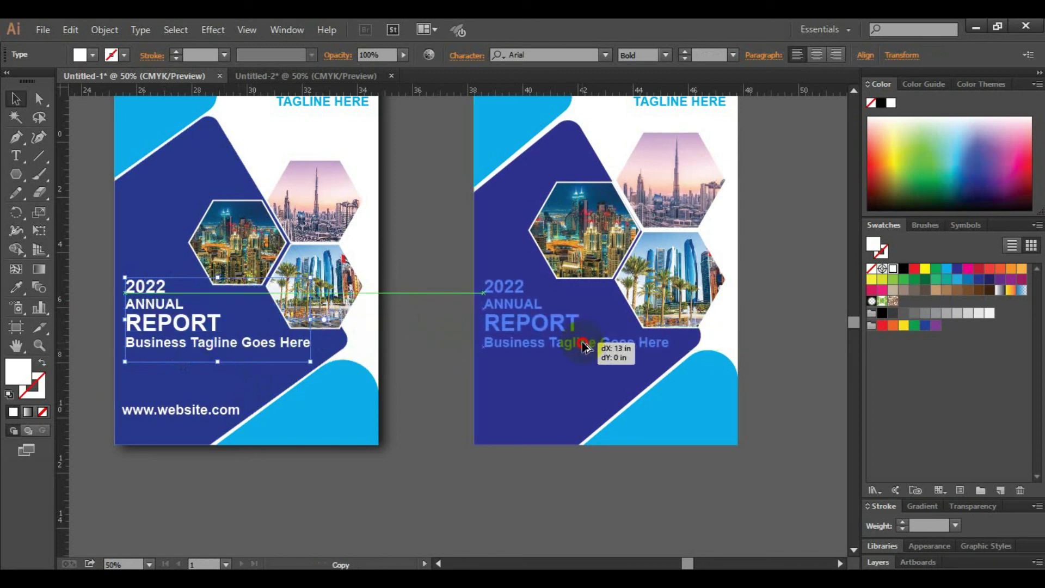
{"action": "left_click_drag", "start_coordinate": [583, 346], "coordinate": [582, 346]}
{"action": "right_click", "coordinate": [542, 336]}
{"action": "mouse_move", "coordinate": [587, 483]}
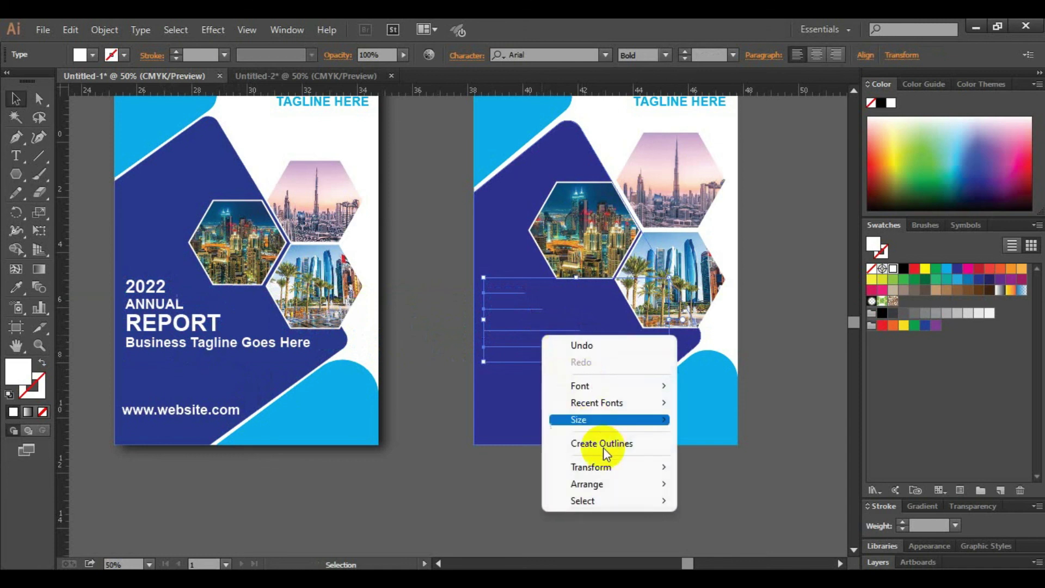
{"action": "left_click", "coordinate": [703, 484]}
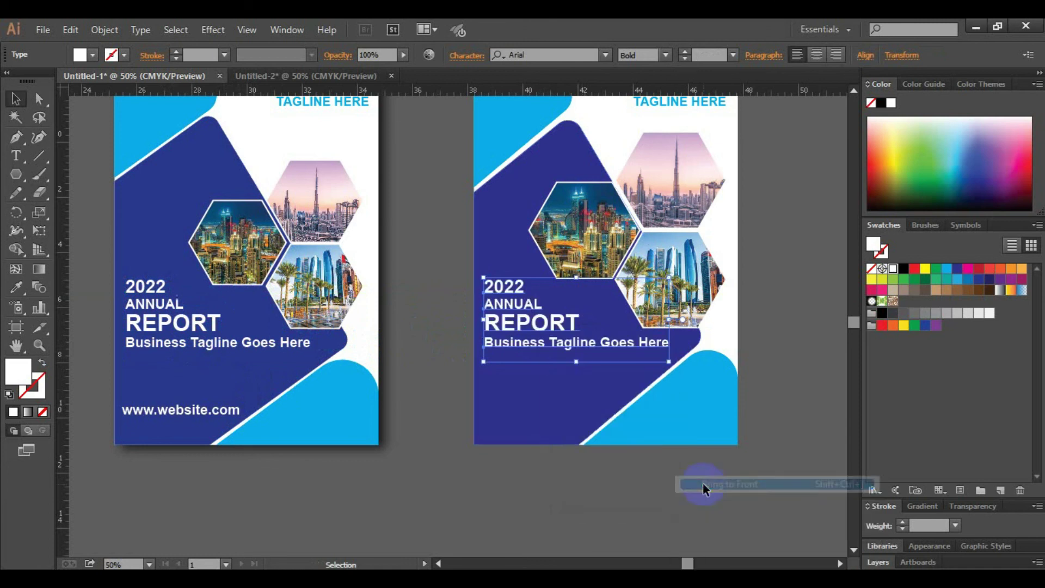
{"action": "left_click", "coordinate": [617, 492]}
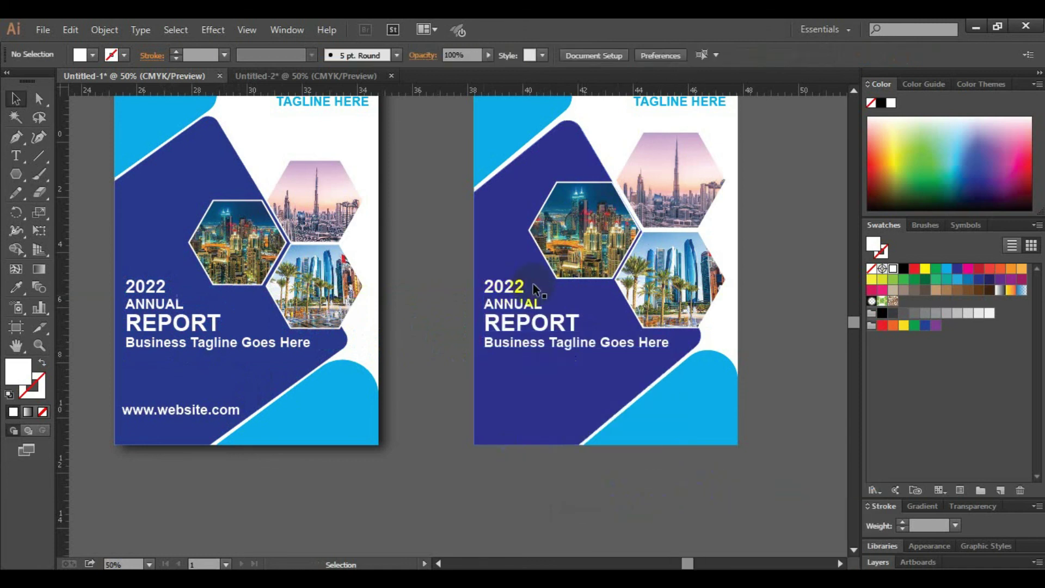
{"action": "left_click", "coordinate": [182, 409]}
{"action": "left_click_drag", "start_coordinate": [185, 414], "coordinate": [544, 417]}
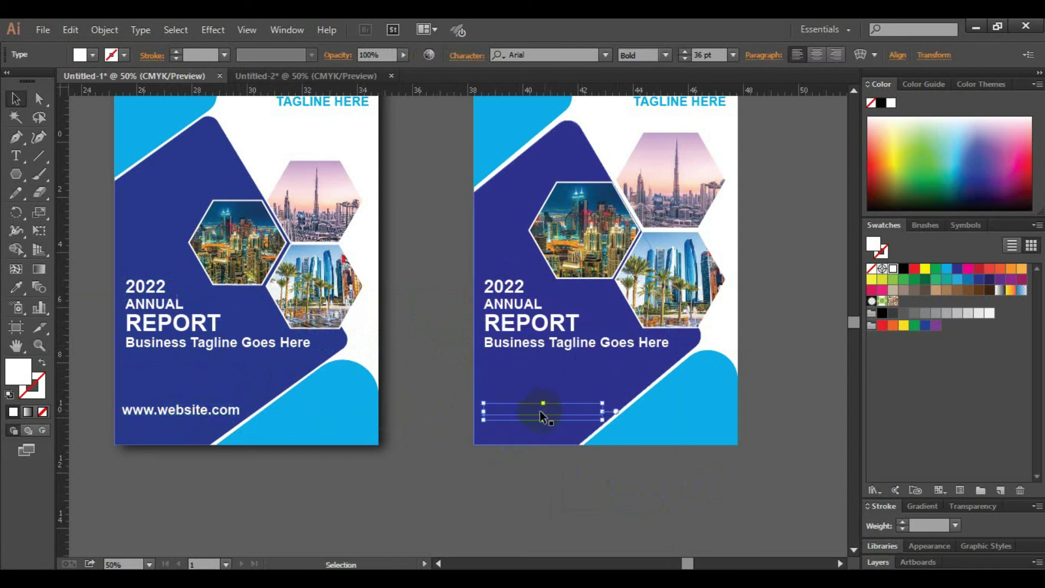
{"action": "right_click", "coordinate": [542, 416]}
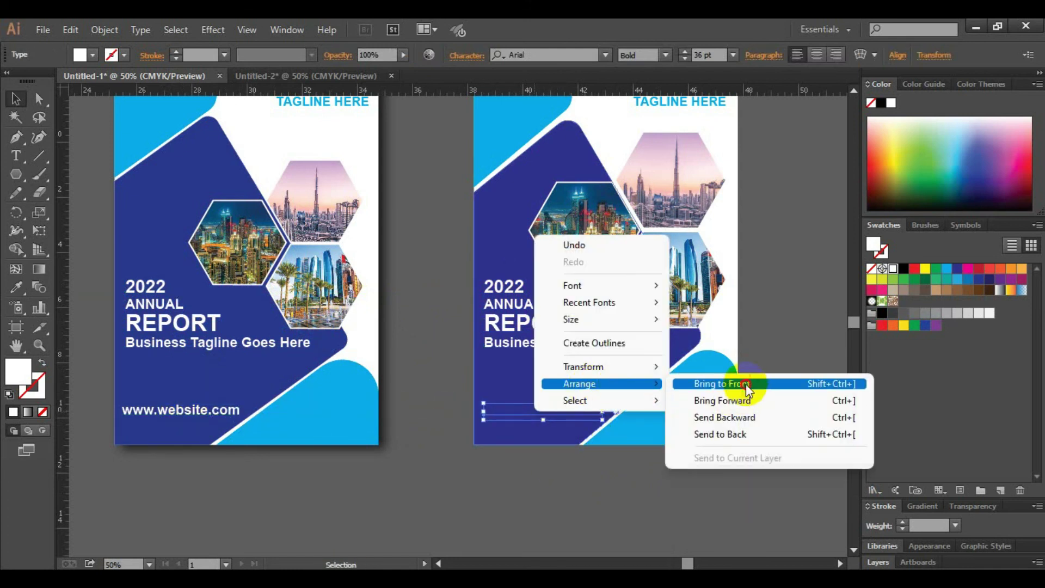
{"action": "left_click", "coordinate": [747, 384]}
{"action": "left_click", "coordinate": [439, 473]}
{"action": "left_click_drag", "start_coordinate": [438, 474], "coordinate": [547, 511]}
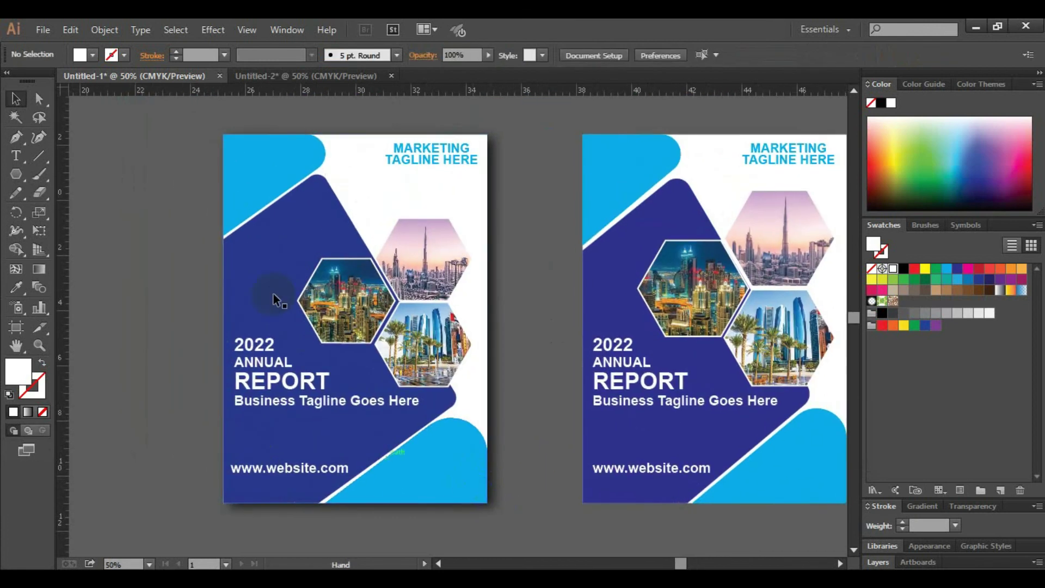
Delete all artwork on the first cover, centre the remaining cover and select its background rectangle.
{"action": "left_click_drag", "start_coordinate": [172, 115], "coordinate": [504, 521]}
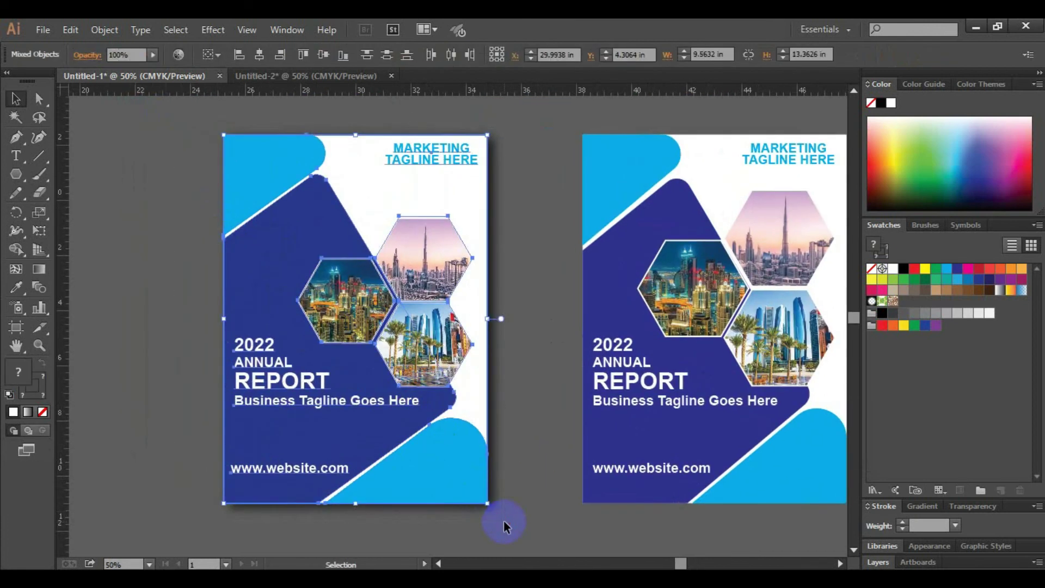
{"action": "key", "text": "Delete"}
{"action": "left_click_drag", "start_coordinate": [514, 493], "coordinate": [269, 495]}
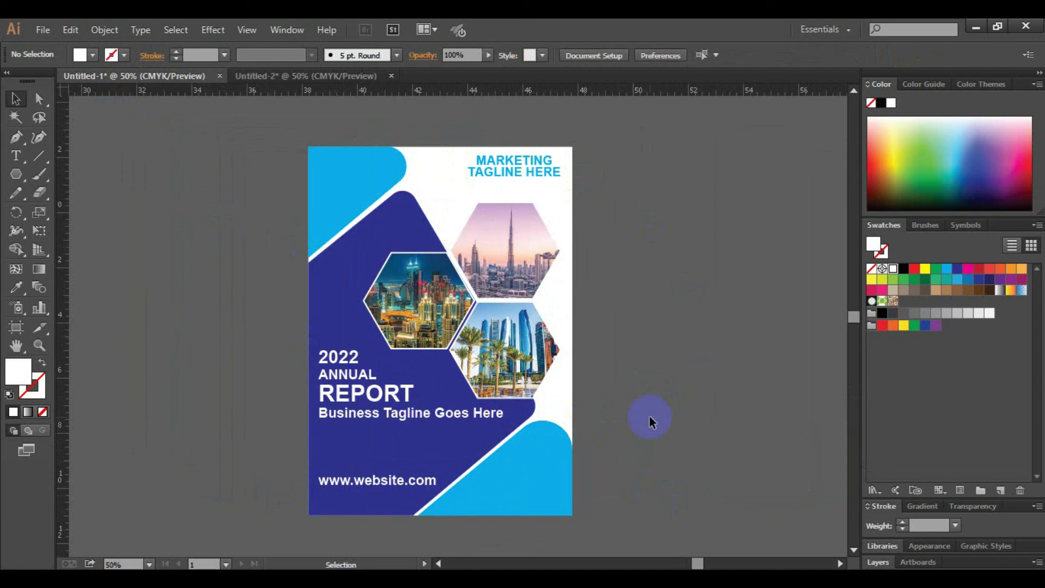
{"action": "left_click", "coordinate": [431, 178]}
{"action": "left_click", "coordinate": [649, 248]}
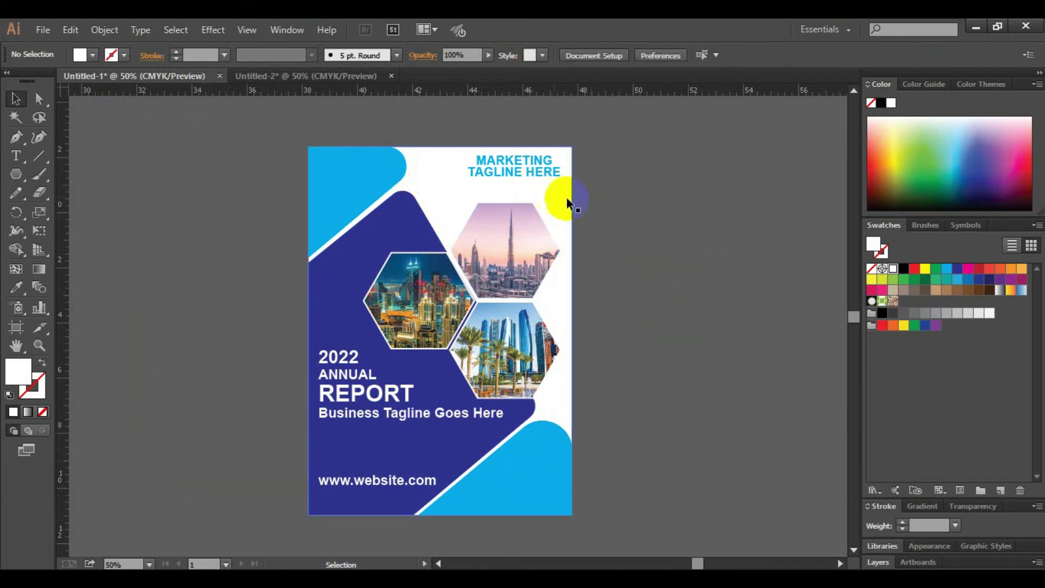
{"action": "left_click", "coordinate": [558, 197]}
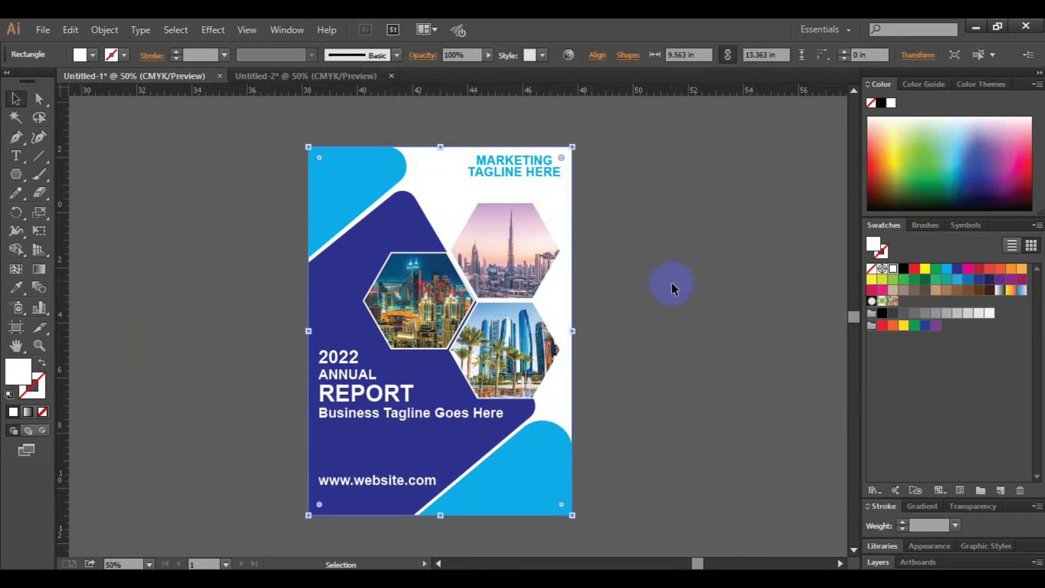
Apply a 75% Multiply drop shadow, offsets 0.22 and 0.11 in, 0.18 in blur, to the background.
{"action": "left_click", "coordinate": [217, 30]}
{"action": "mouse_move", "coordinate": [232, 202]}
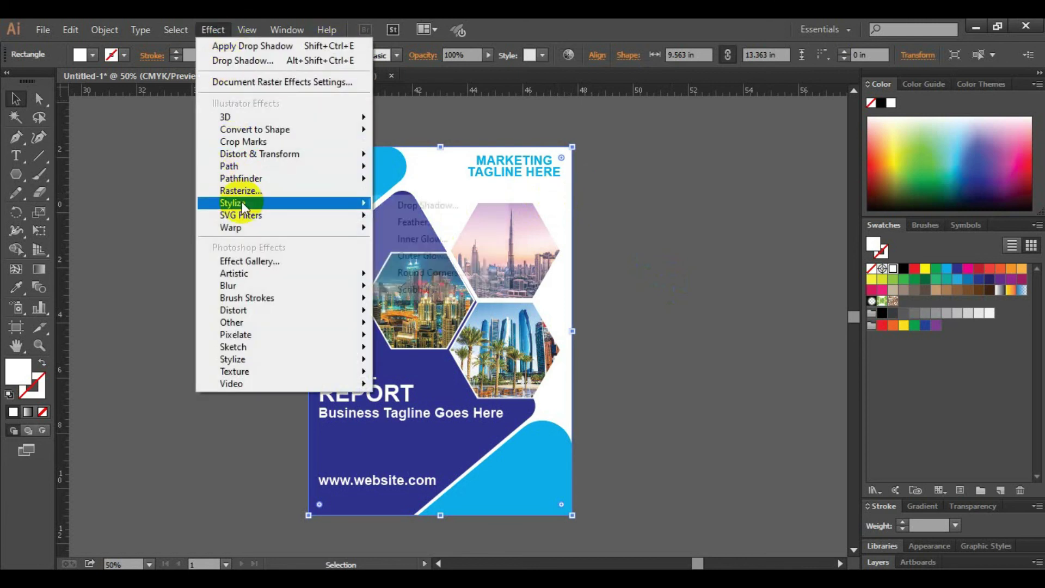
{"action": "left_click", "coordinate": [578, 216]}
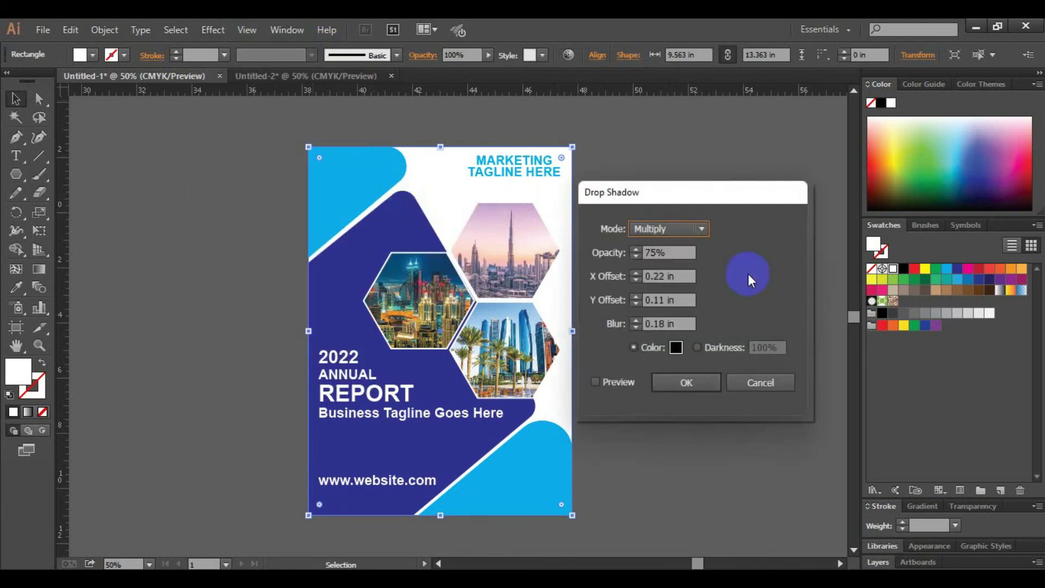
{"action": "left_click_drag", "start_coordinate": [677, 198], "coordinate": [746, 198]}
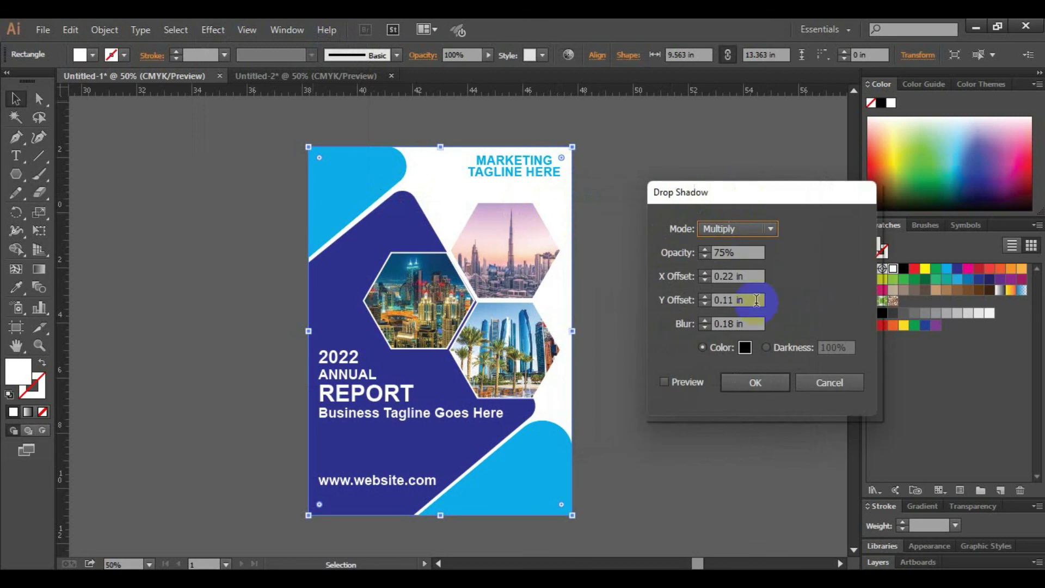
{"action": "double_click", "coordinate": [724, 273]}
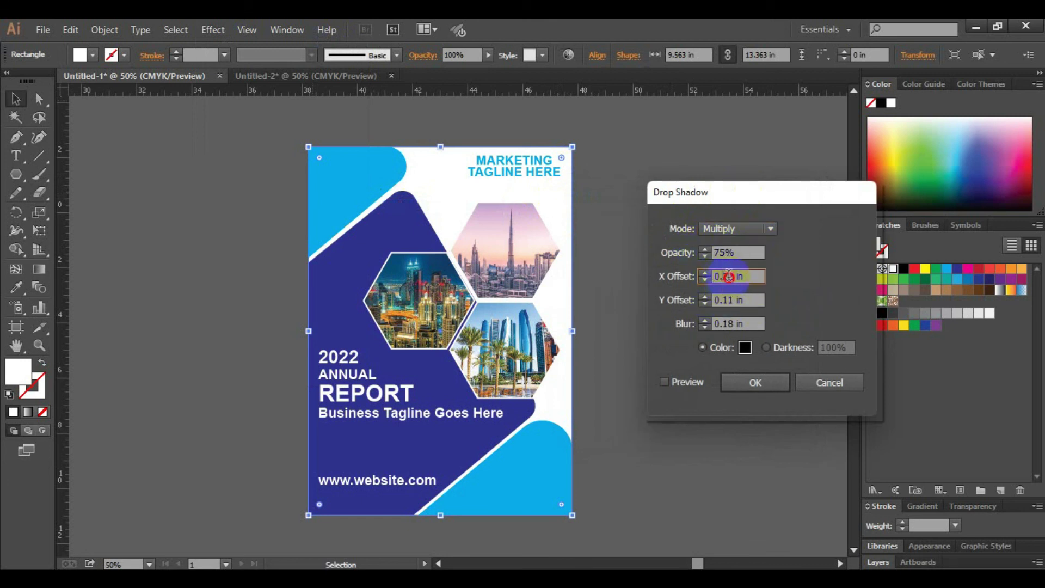
{"action": "double_click", "coordinate": [727, 300]}
{"action": "double_click", "coordinate": [726, 324]}
{"action": "left_click", "coordinate": [664, 382]}
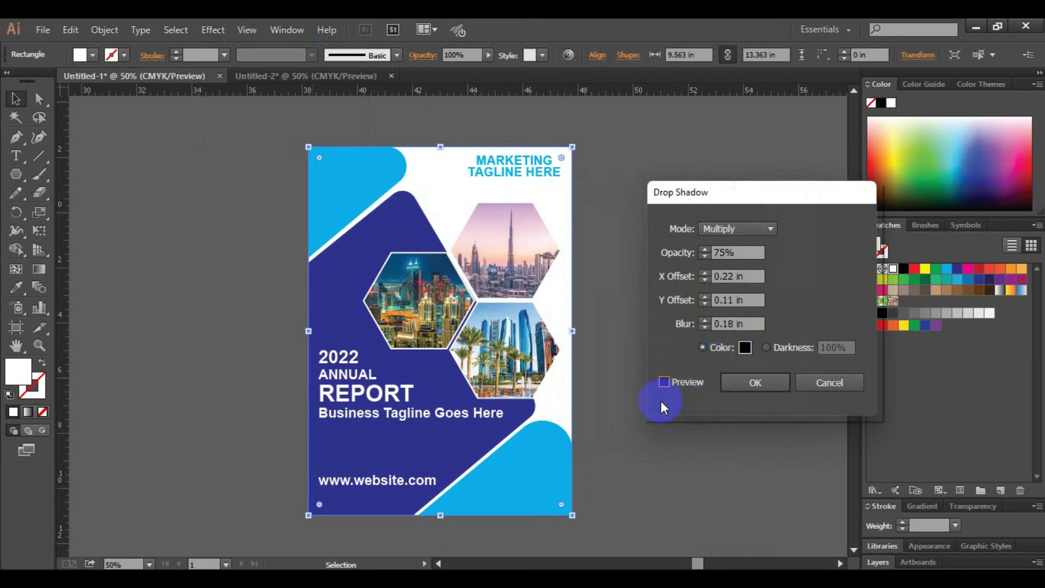
{"action": "left_click", "coordinate": [768, 387]}
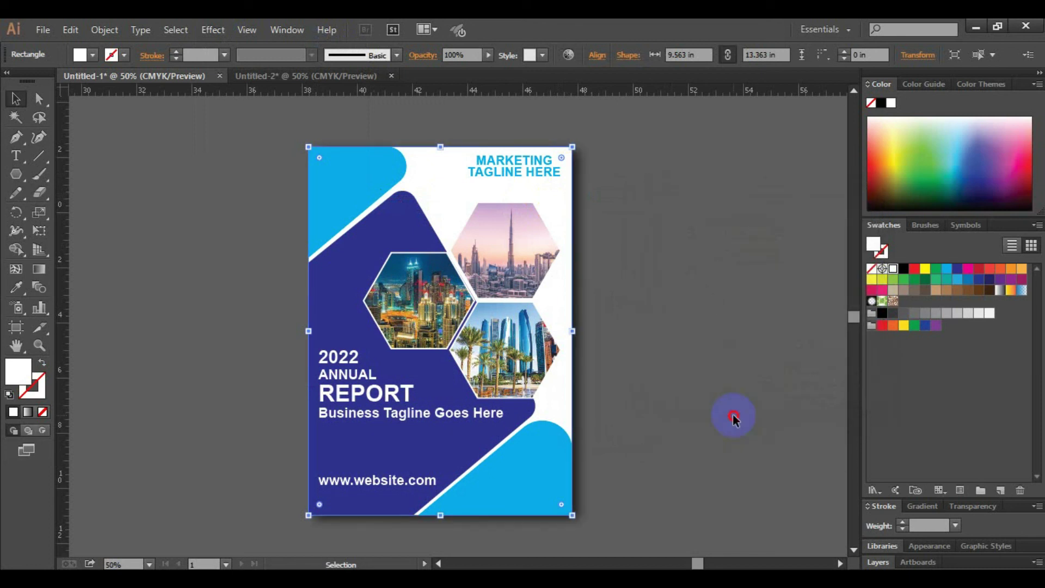
{"action": "left_click", "coordinate": [580, 198]}
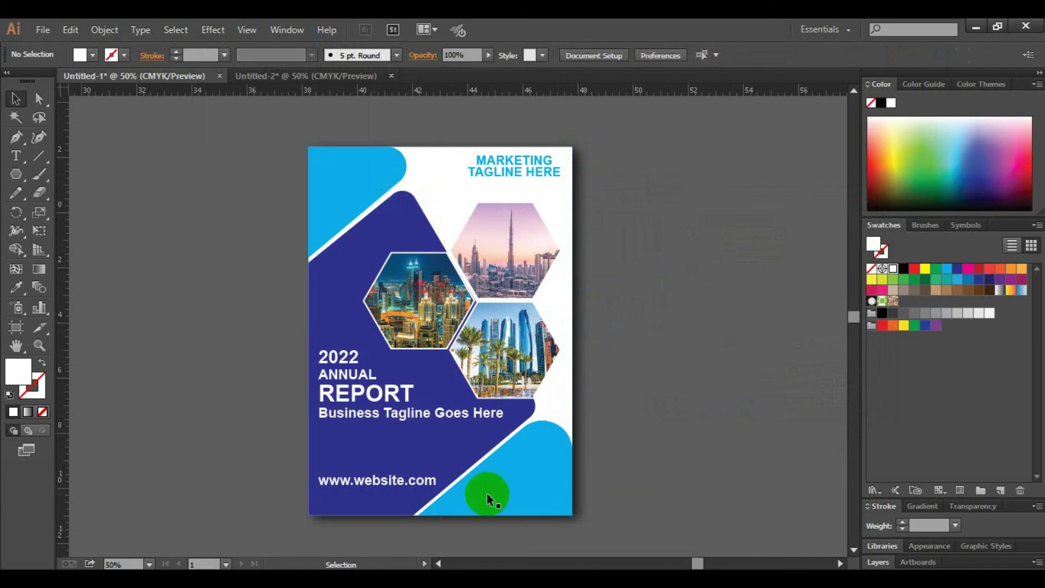